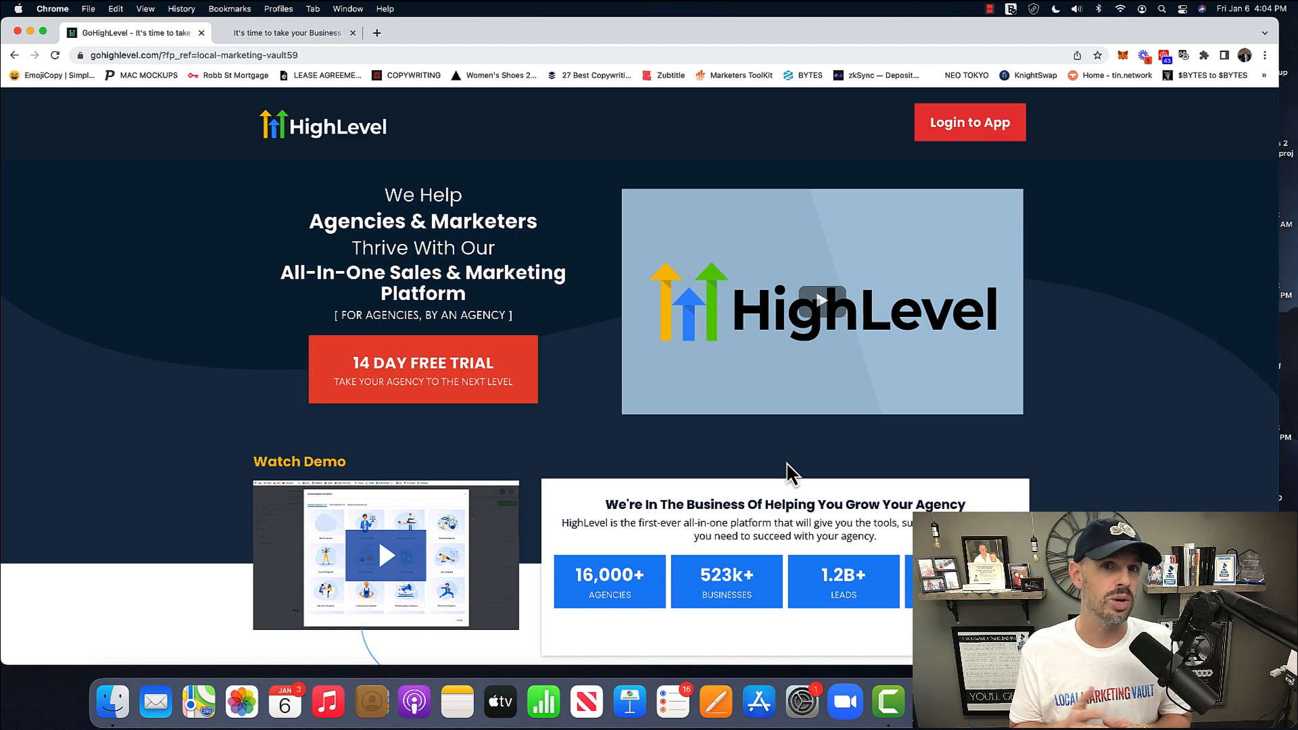
Load app.agencytoolbox.io in a new tab to reach the Agency Dashboard.
click(377, 33)
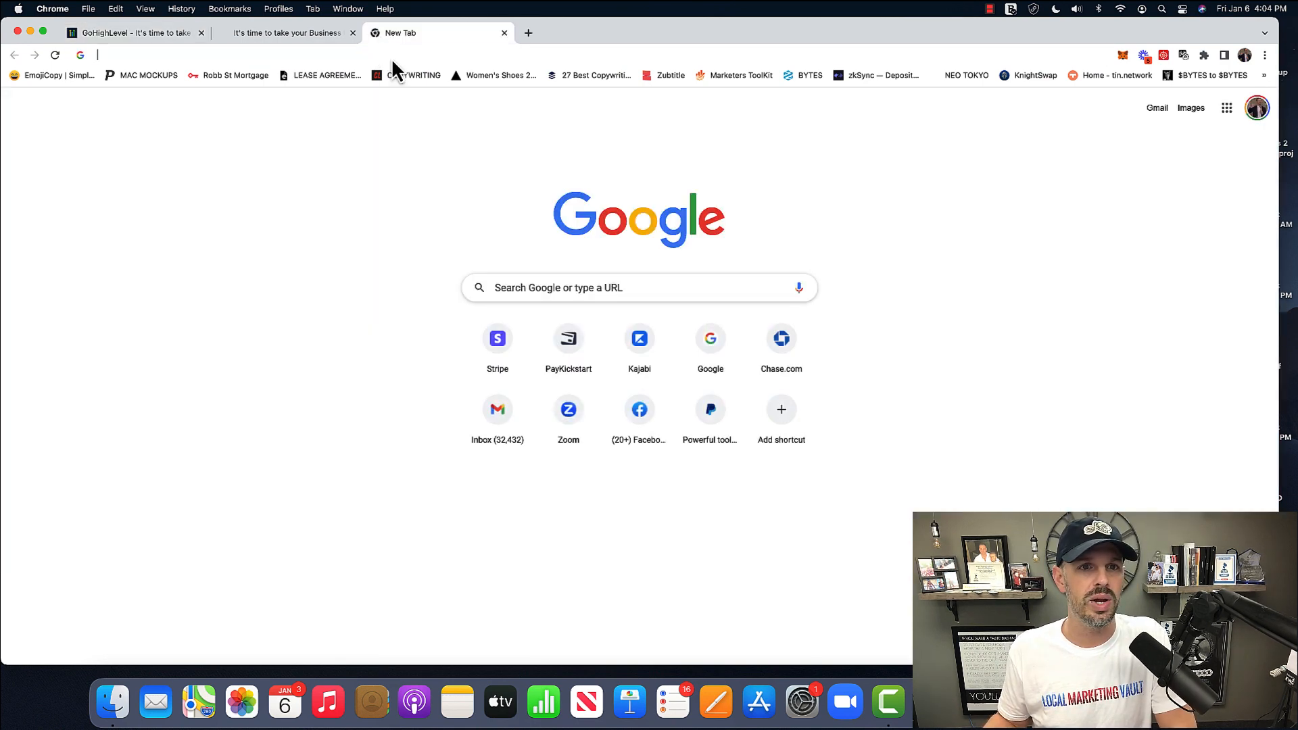
text(app)
key(Return)
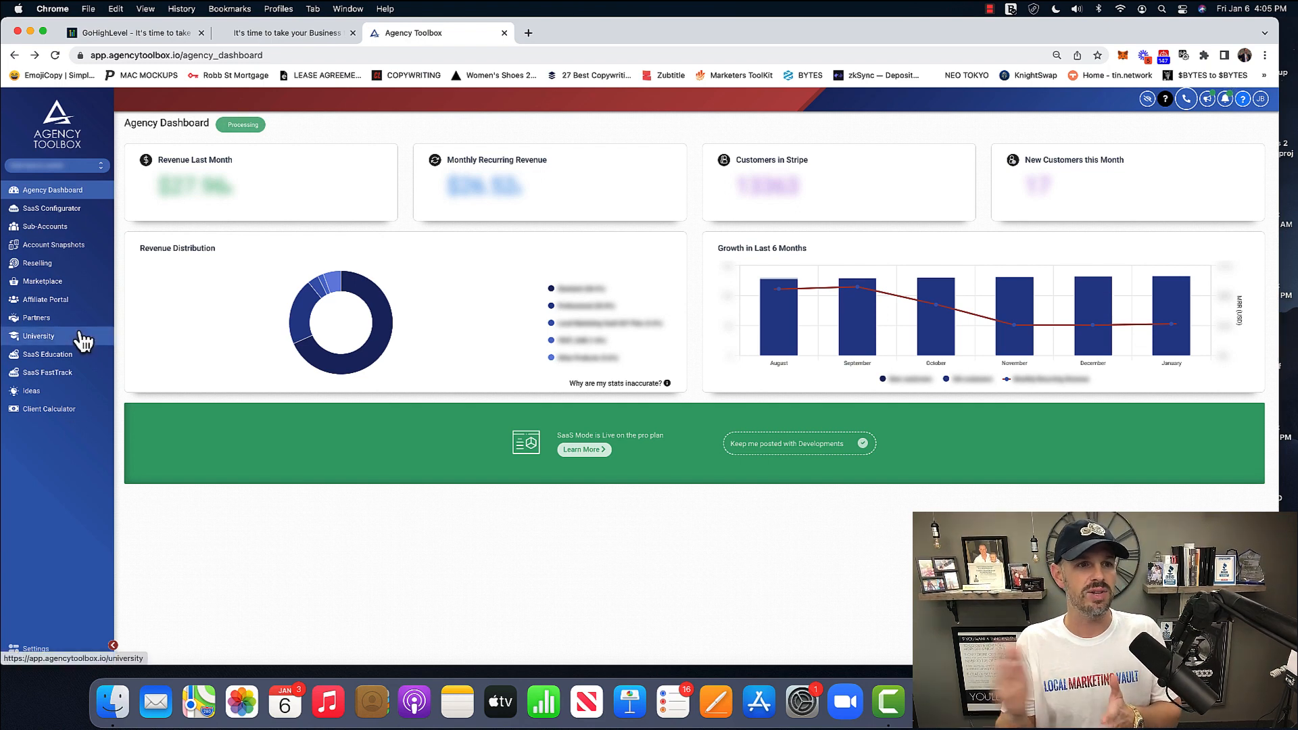
Browse Account Snapshots: view Own Snapshots, then return to the Vertical Snapshots gallery.
click(52, 245)
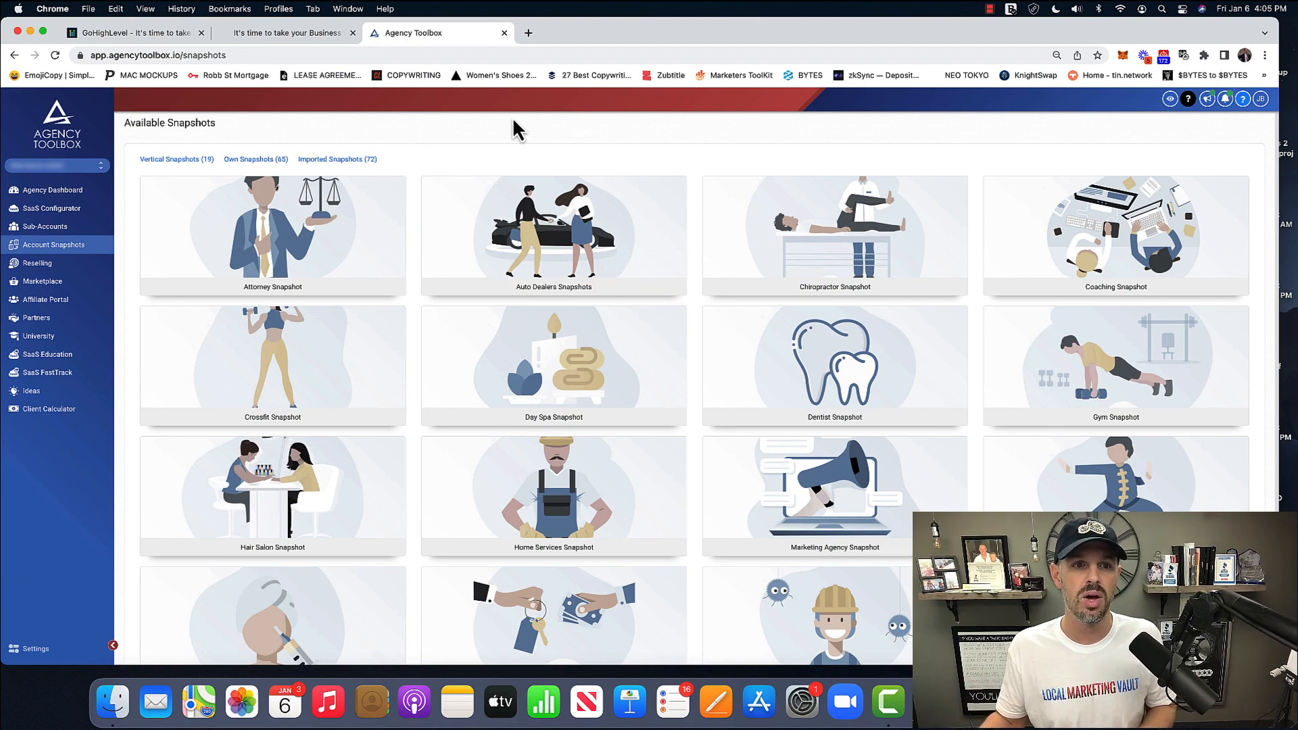
scroll(800, 462, down, 1)
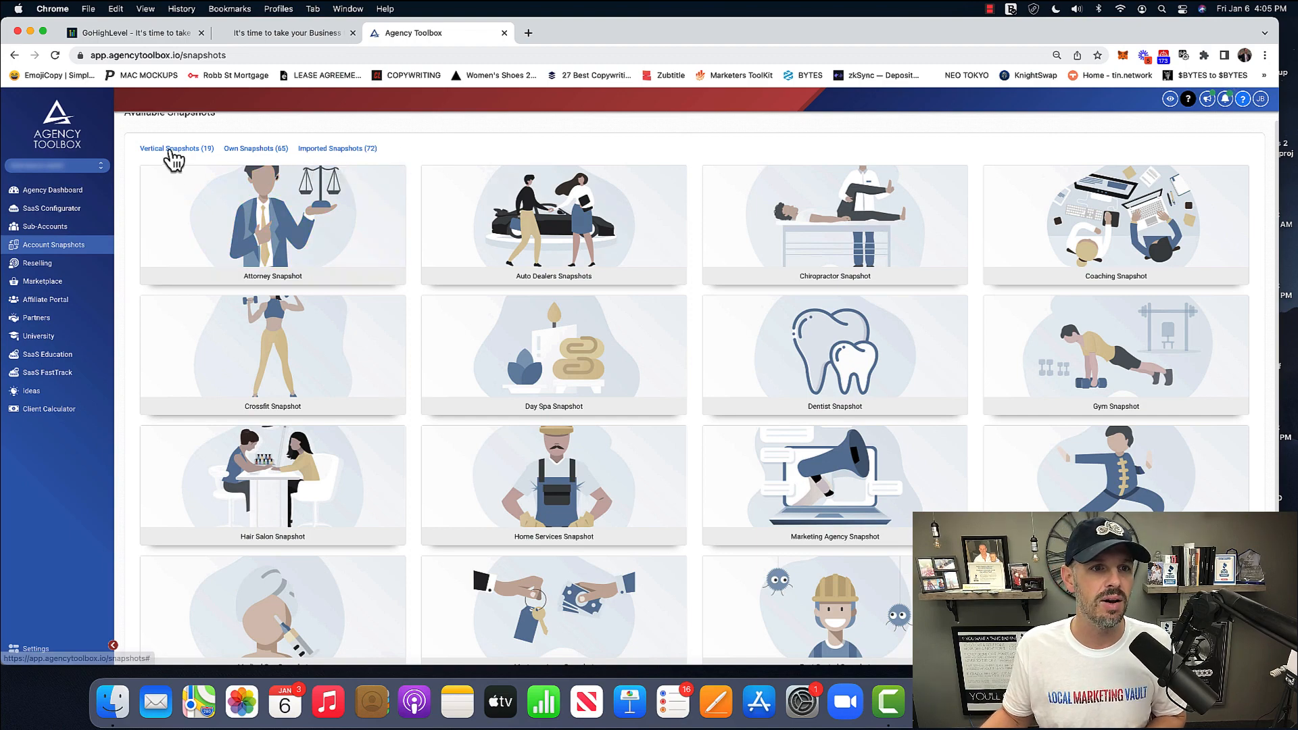
click(255, 149)
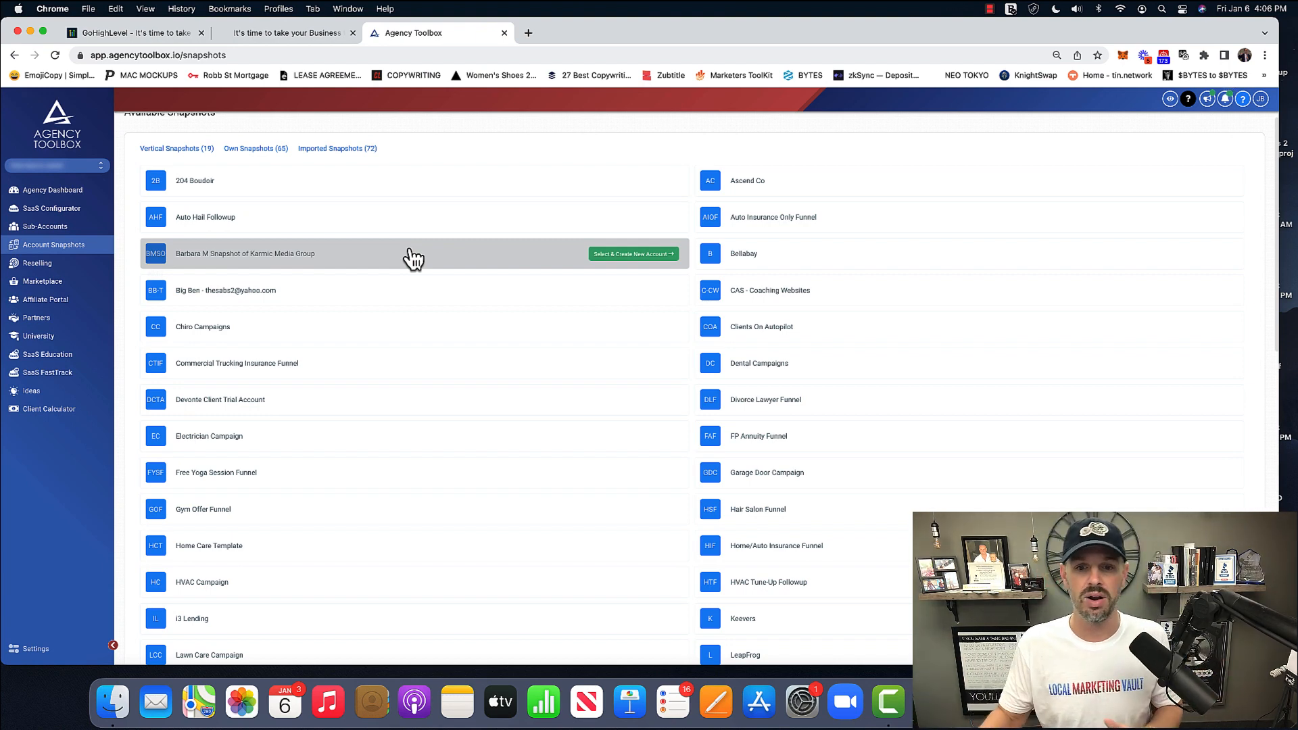
scroll(413, 259, down, 1)
scroll(414, 259, up, 2)
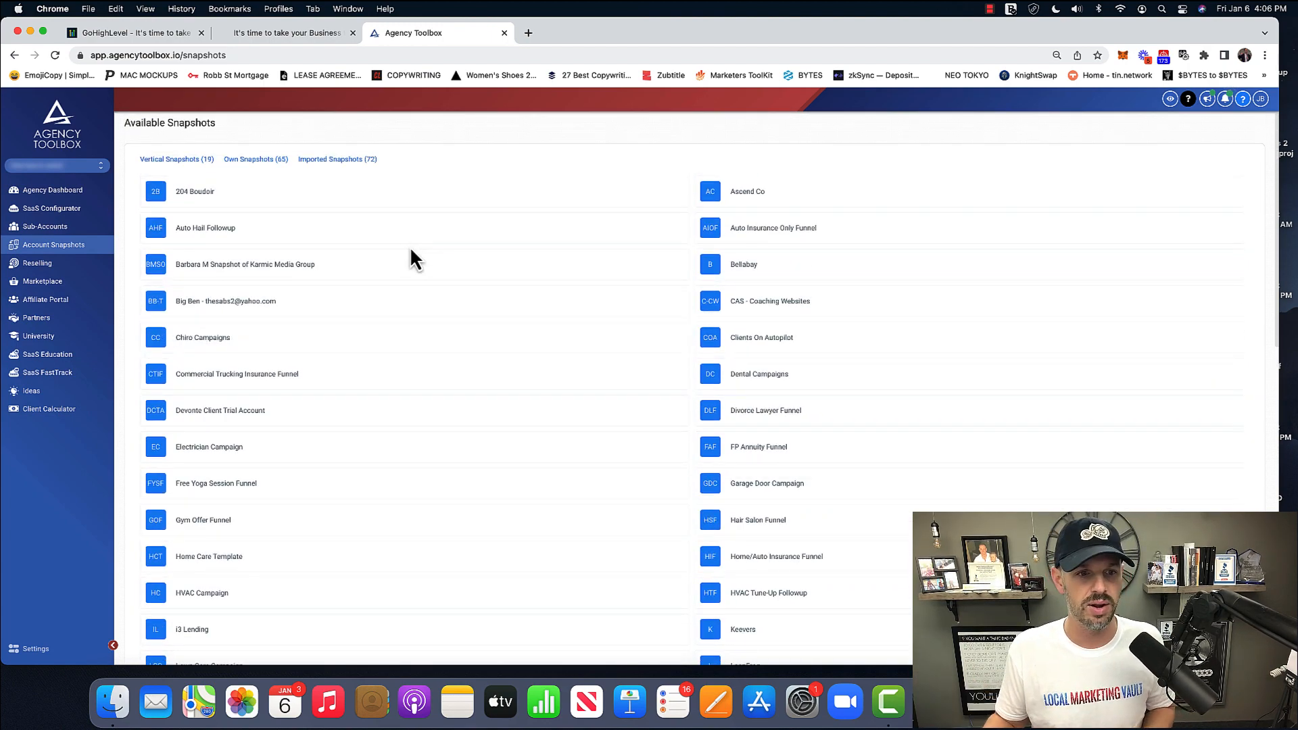
scroll(410, 247, down, 3)
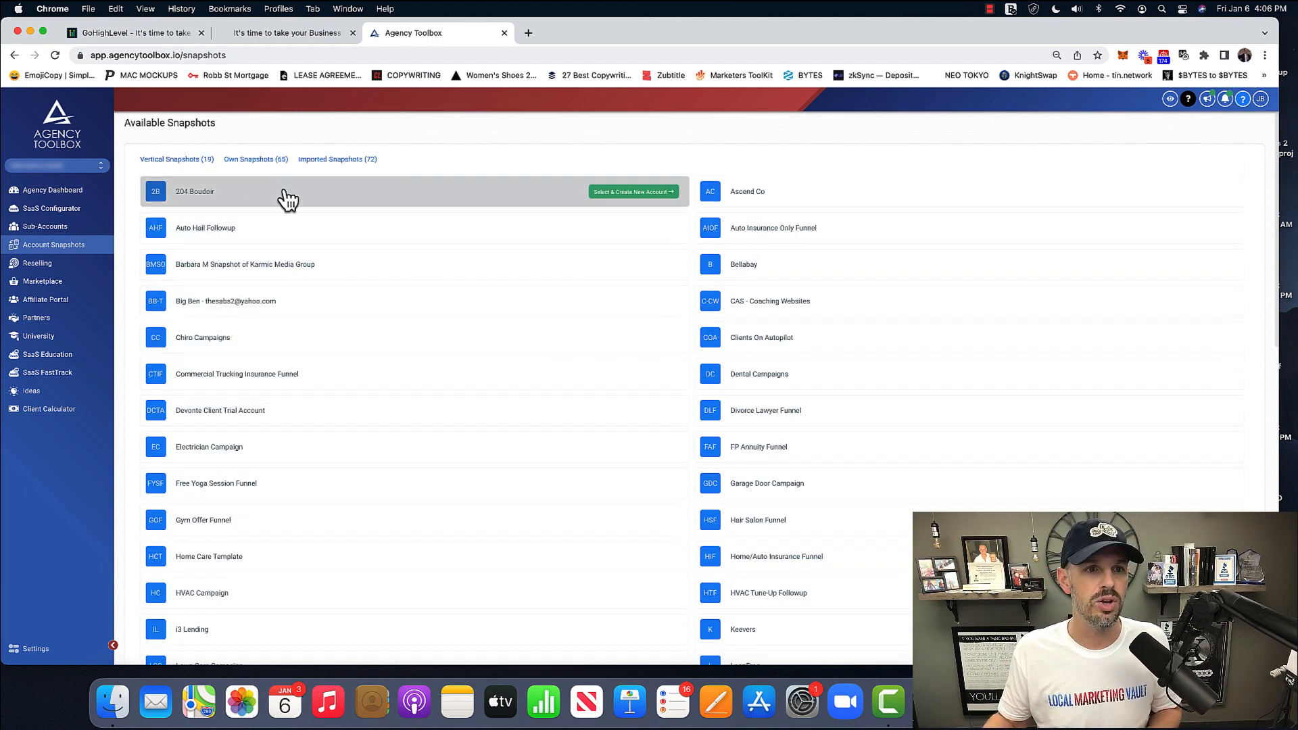
click(178, 160)
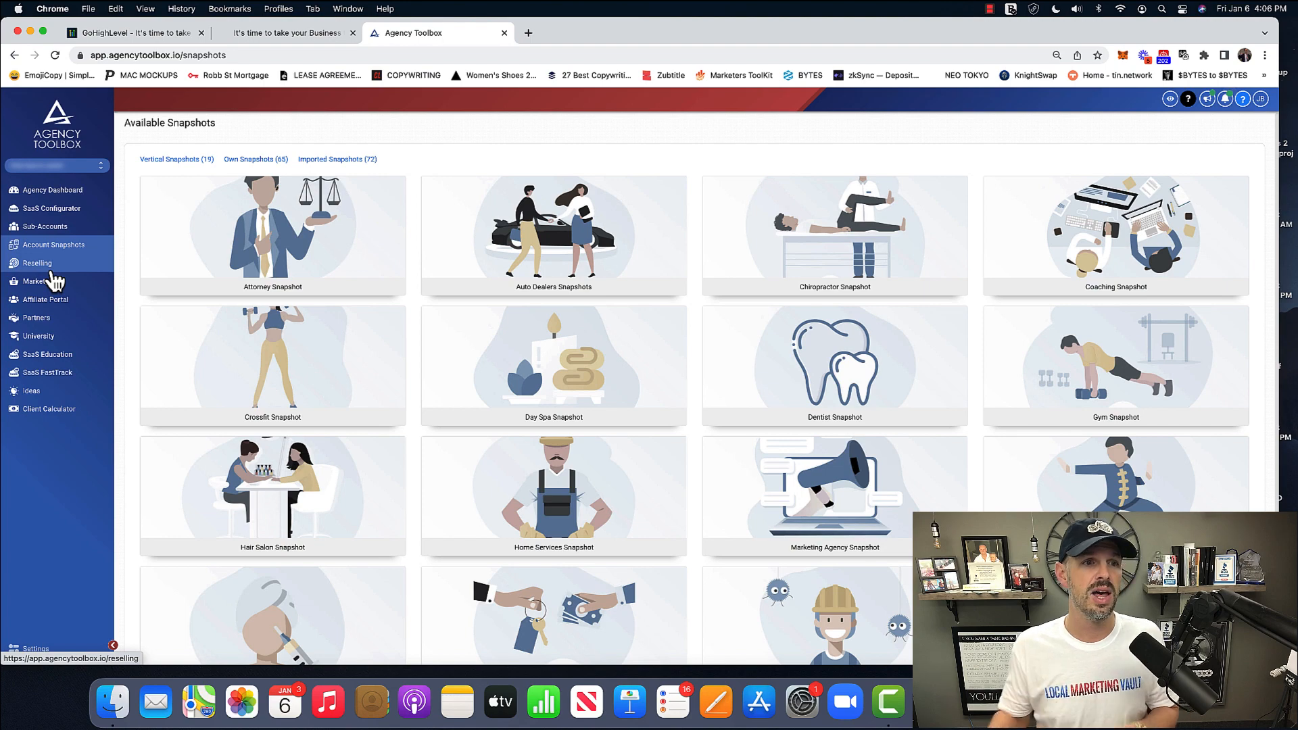
View the Marketplace page of HighLevel upgrades and funnel services with prices.
click(43, 281)
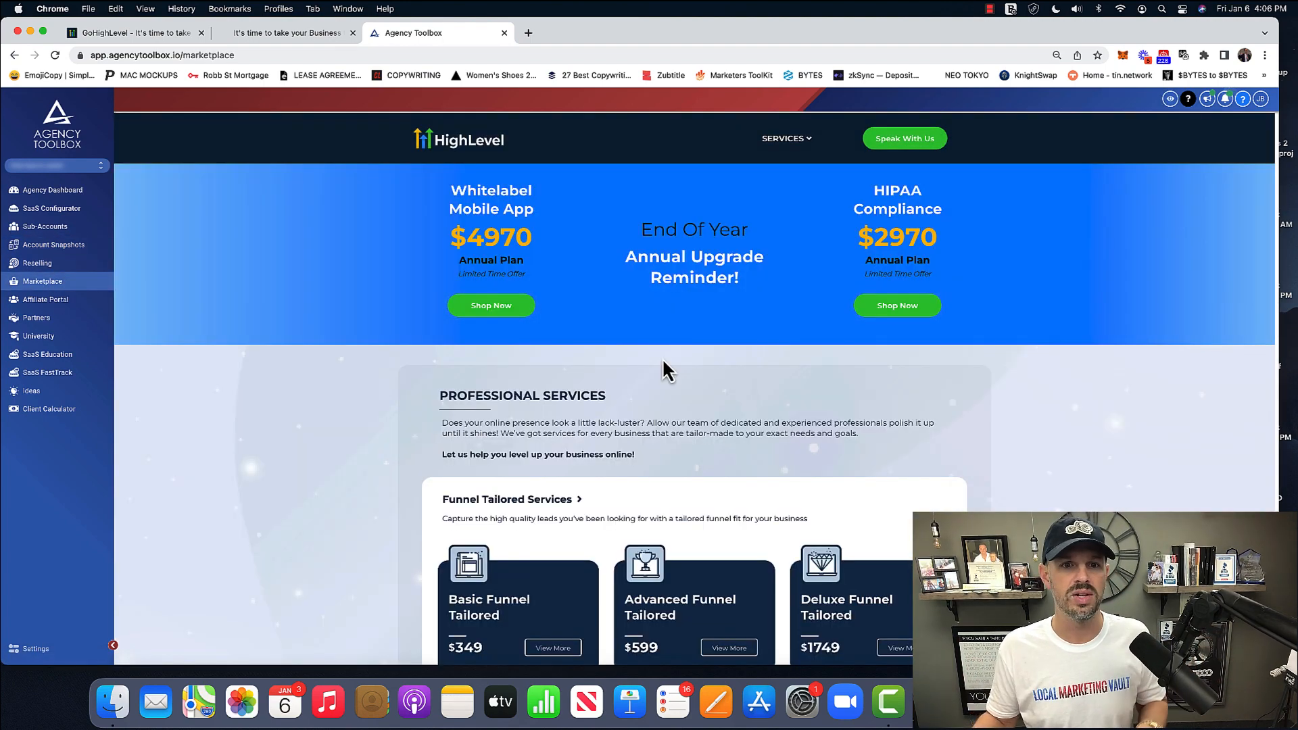
scroll(664, 619, down, 10)
scroll(665, 620, down, 8)
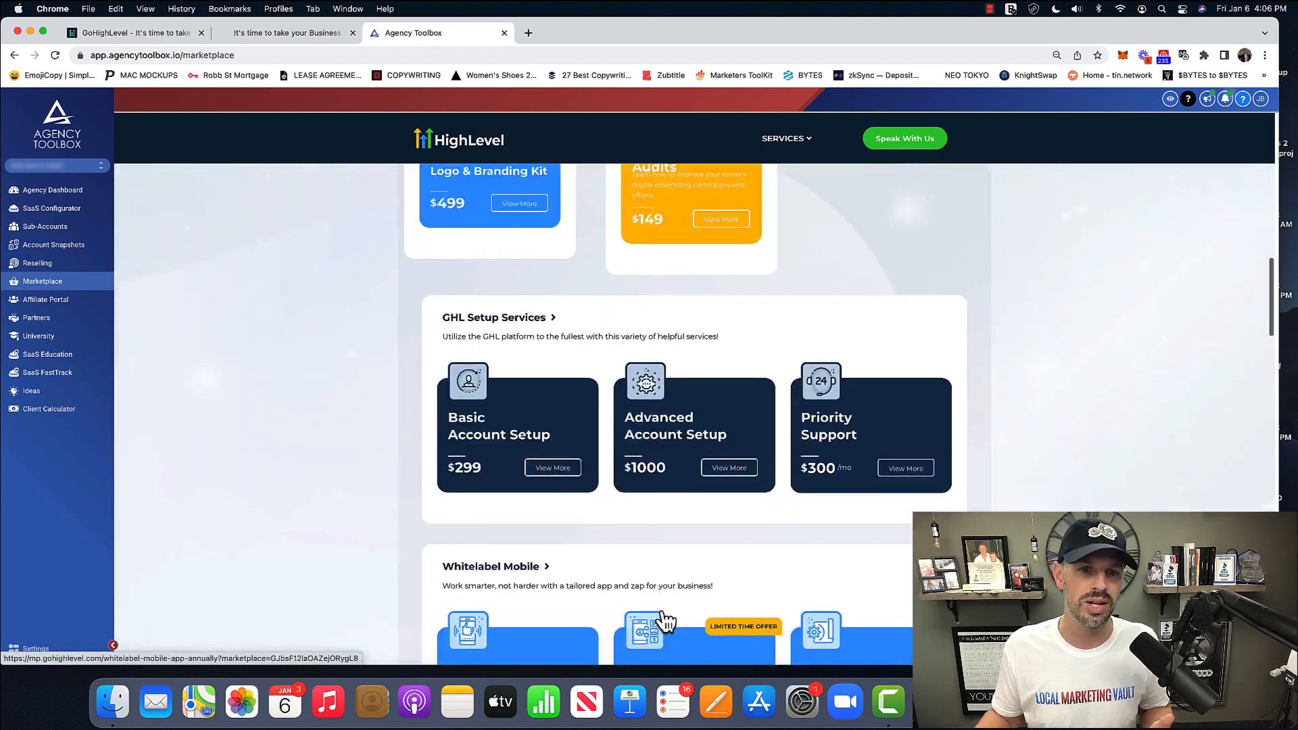
scroll(665, 620, down, 10)
scroll(665, 619, down, 5)
scroll(665, 619, down, 5)
scroll(663, 608, up, 4)
scroll(662, 610, up, 10)
scroll(663, 609, up, 8)
scroll(686, 469, down, 3)
scroll(727, 485, down, 5)
scroll(726, 484, up, 8)
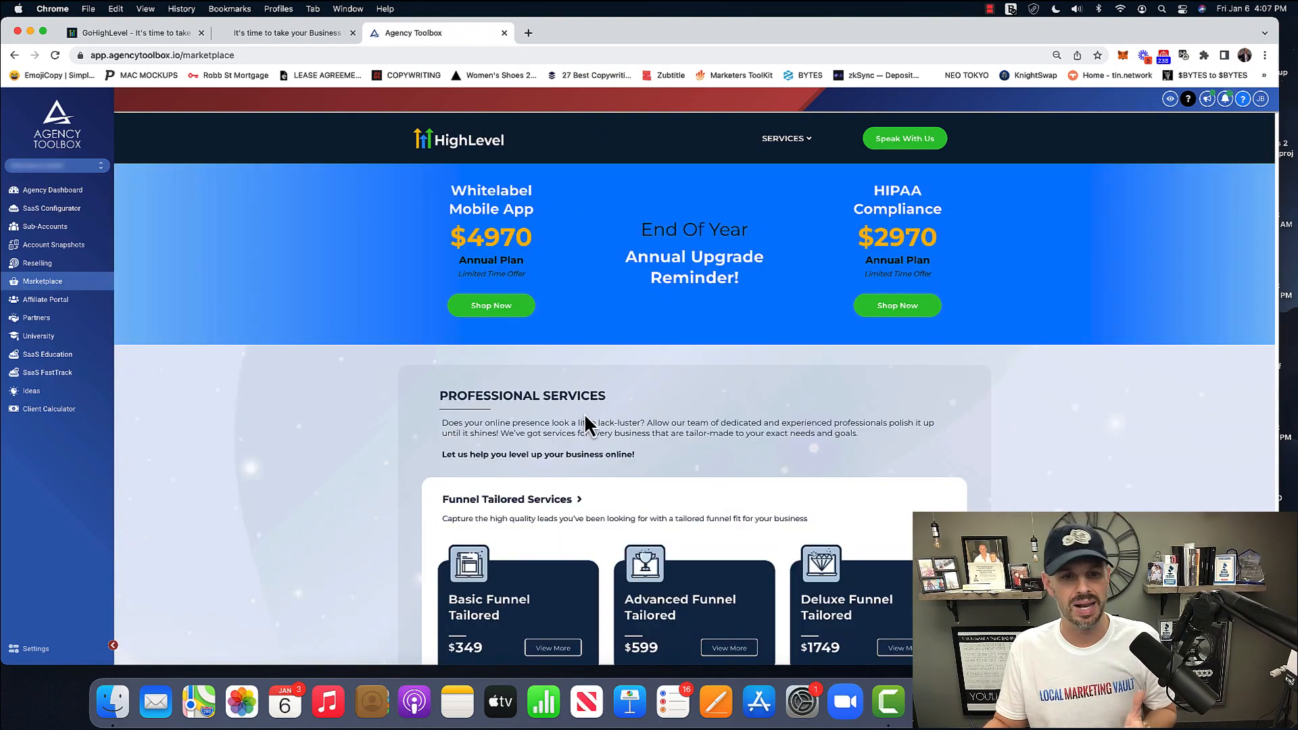
scroll(584, 422, down, 3)
scroll(585, 422, down, 5)
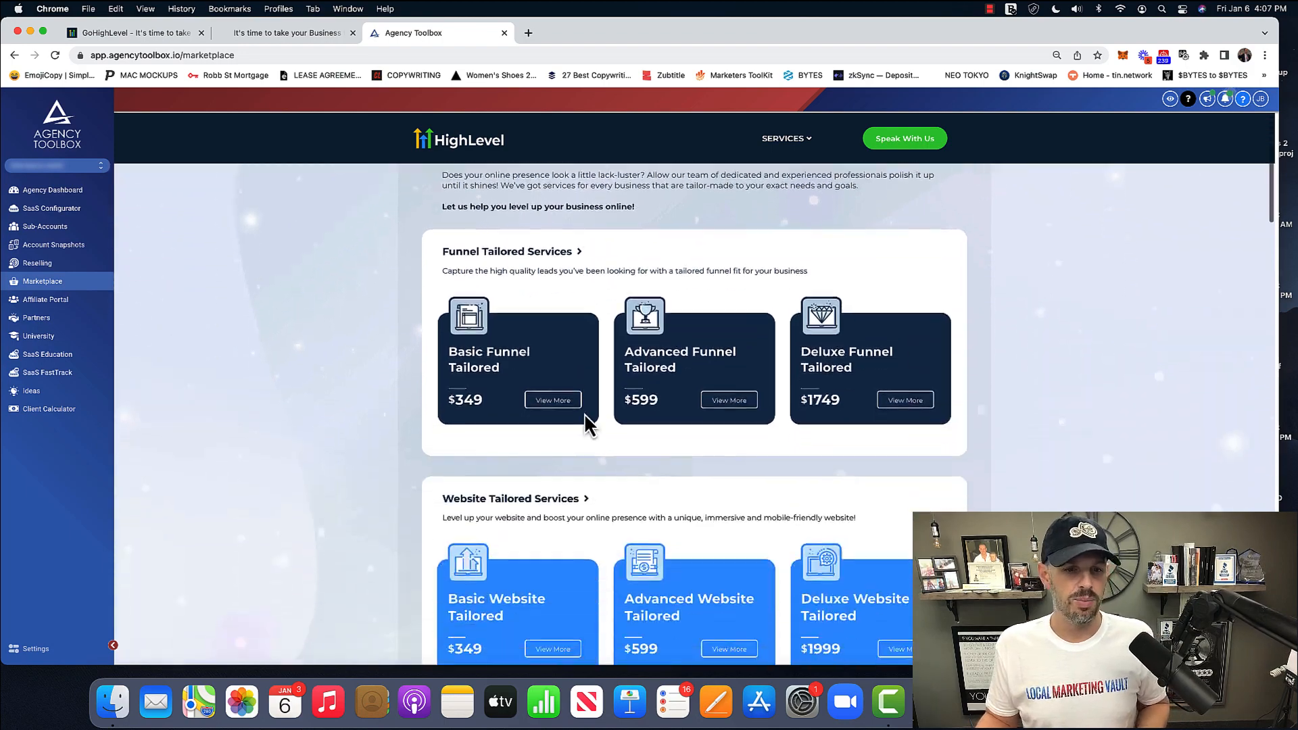
scroll(585, 422, down, 5)
scroll(585, 423, up, 12)
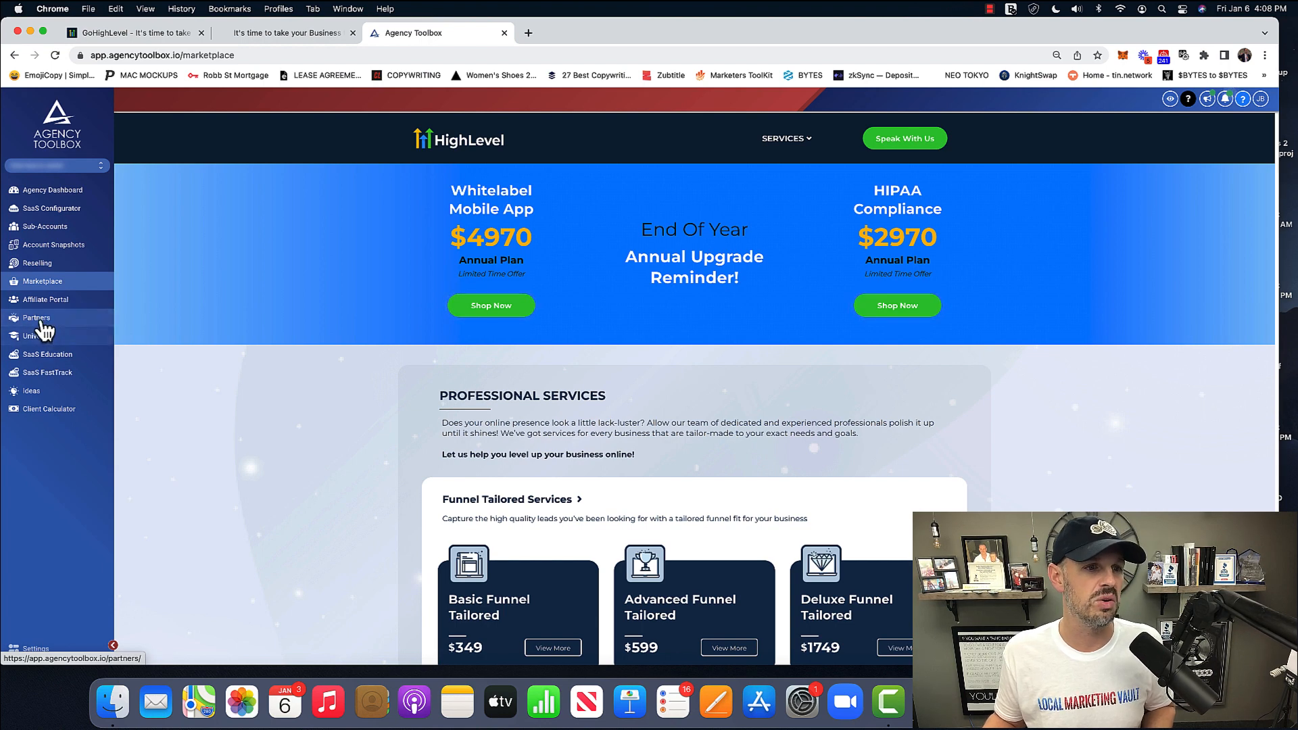
Visit HighLevel University briefly, then reach the Agency ToolBox Skool community's Classroom.
click(39, 336)
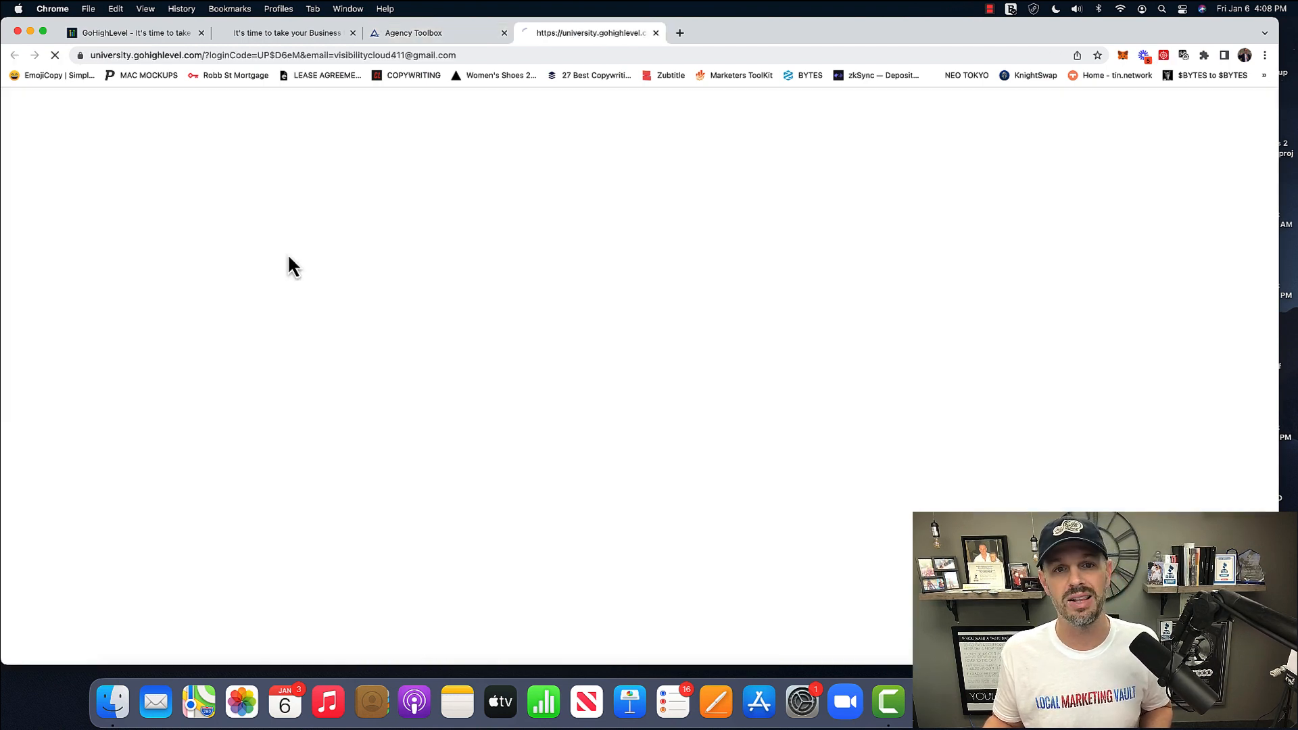
click(656, 32)
click(528, 32)
text(sk)
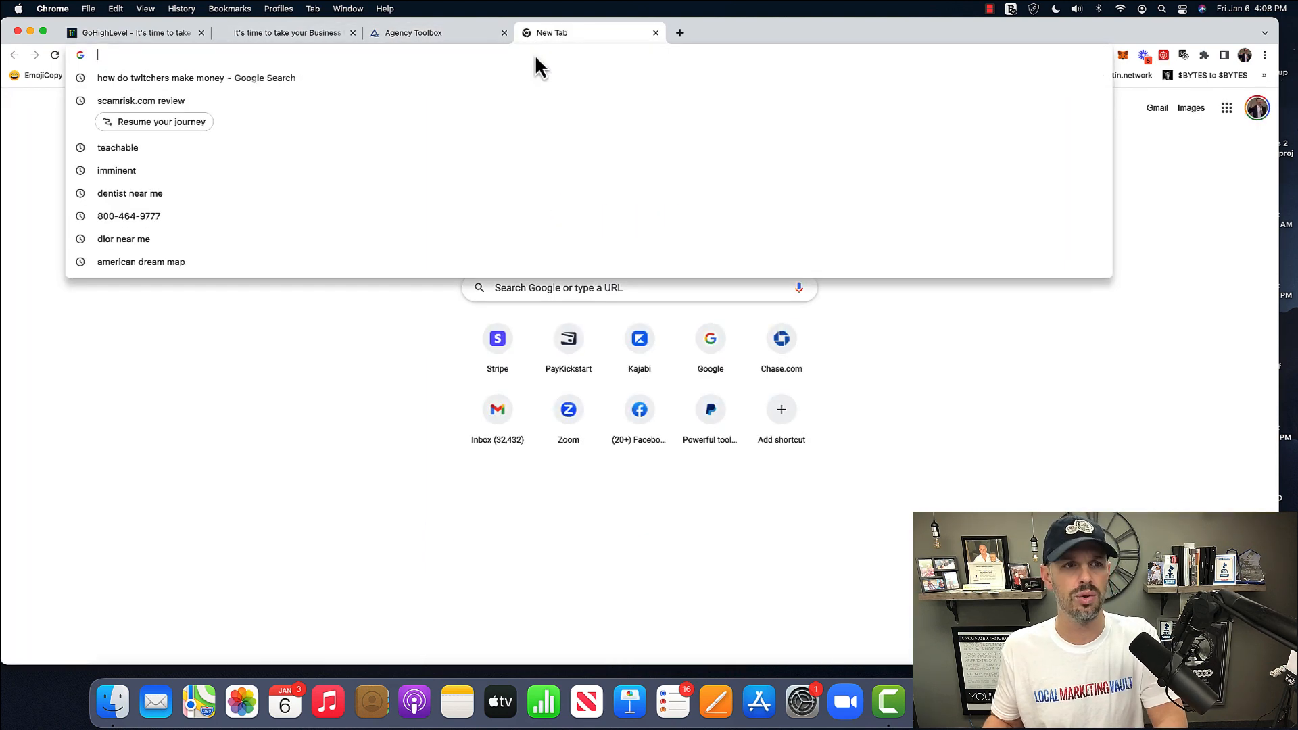
text(oo)
key(Return)
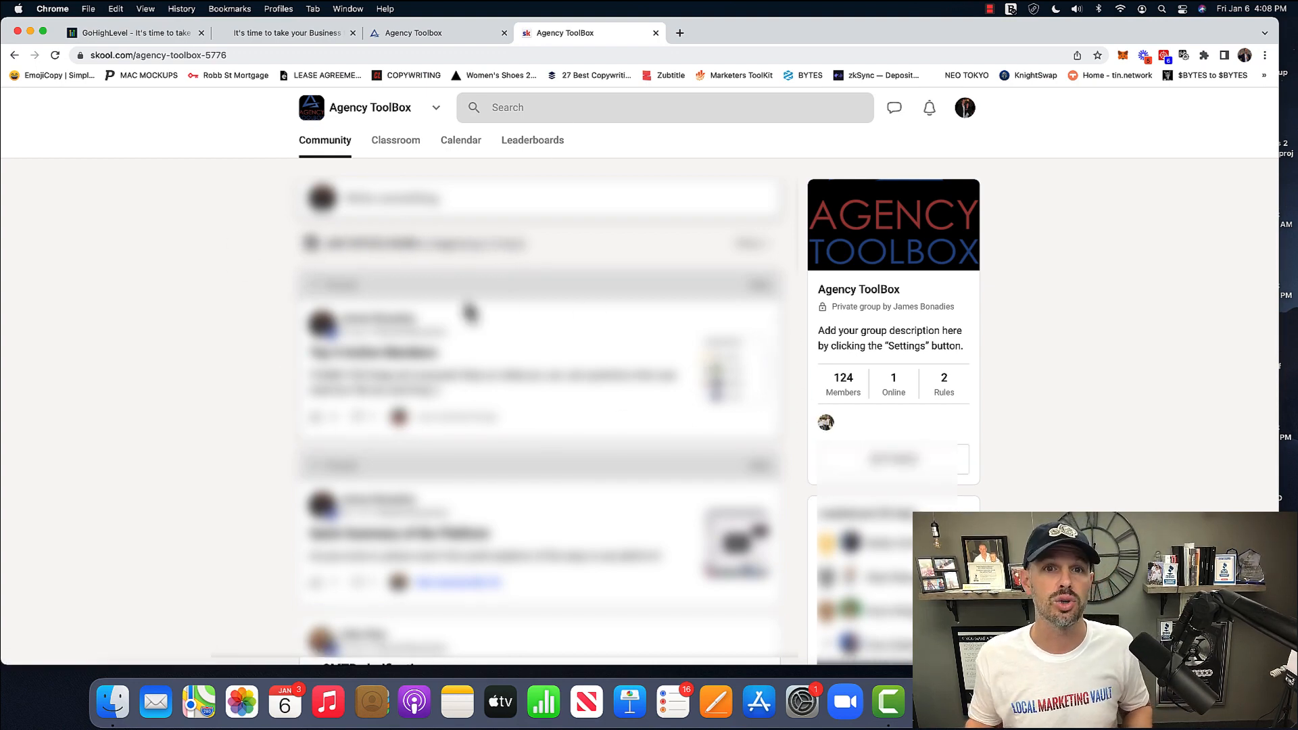
click(395, 140)
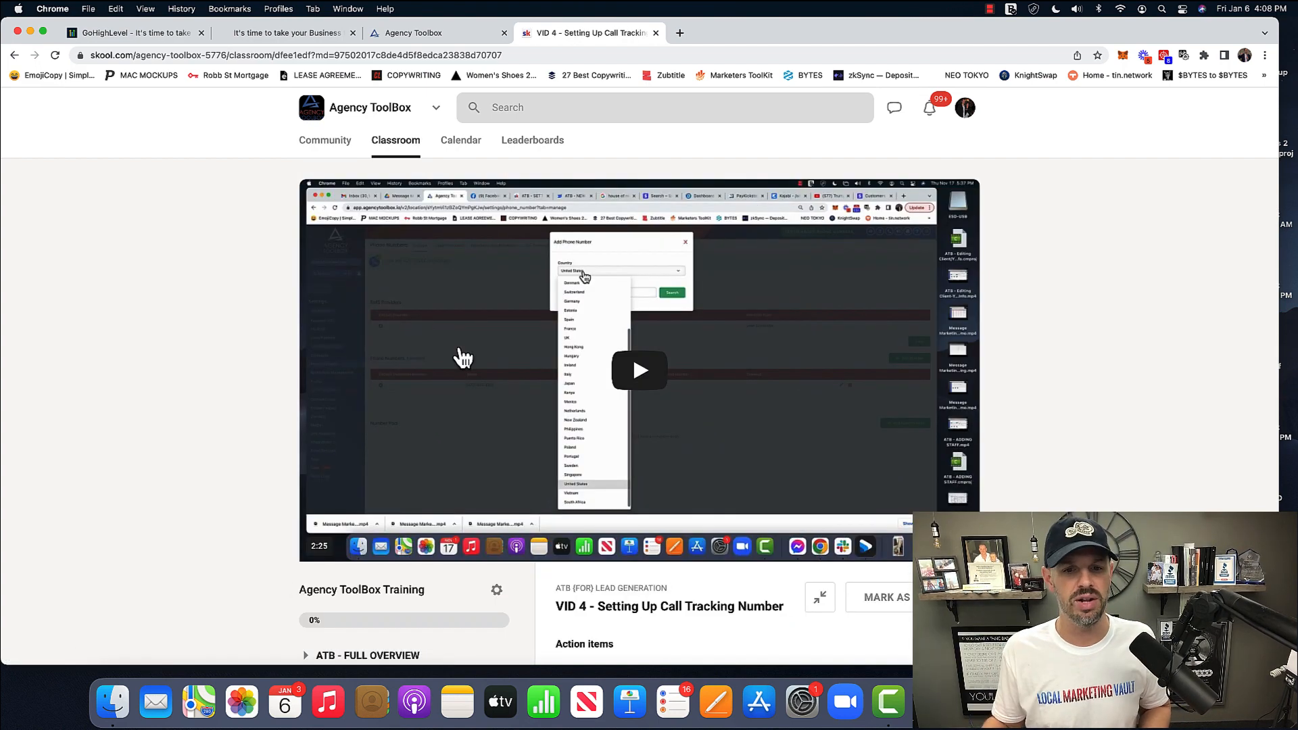
scroll(460, 346, down, 5)
scroll(460, 345, down, 3)
scroll(460, 345, down, 2)
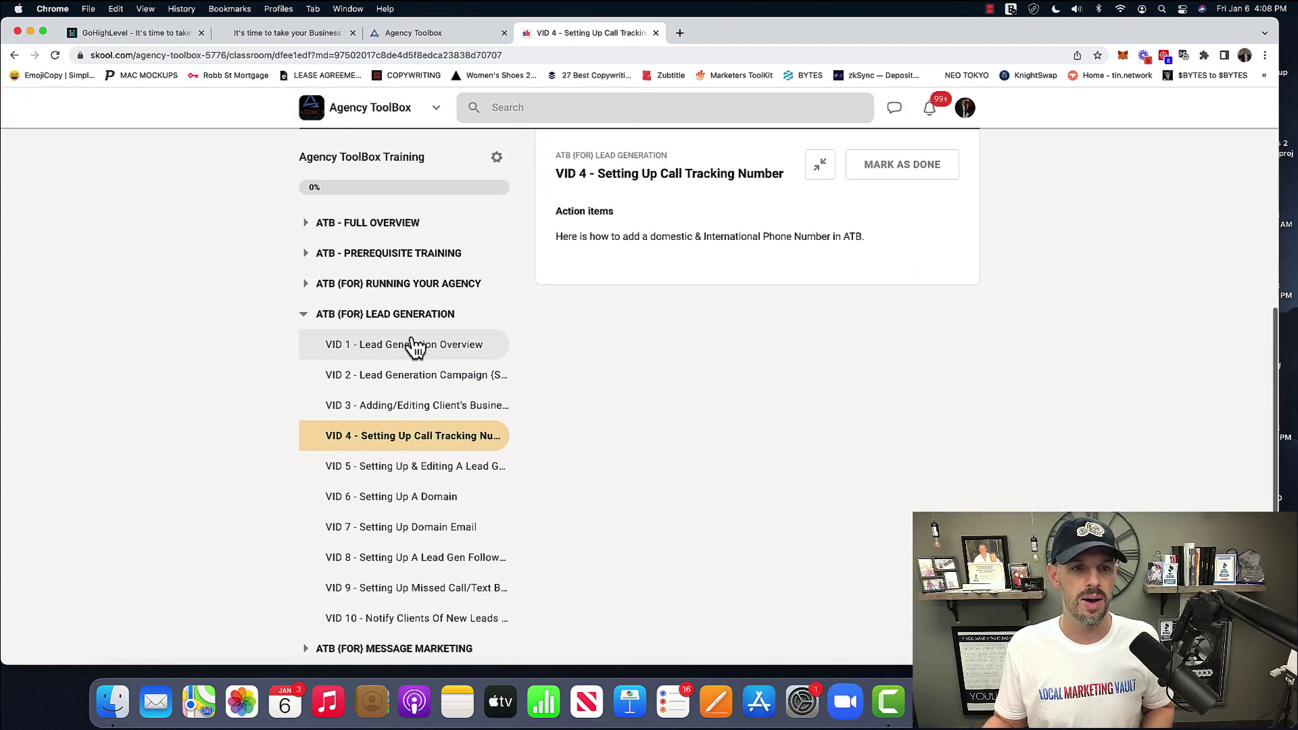
Expand the training modules from ATB Full Overview to Higher End Trainings, then return to the Marketplace.
click(305, 315)
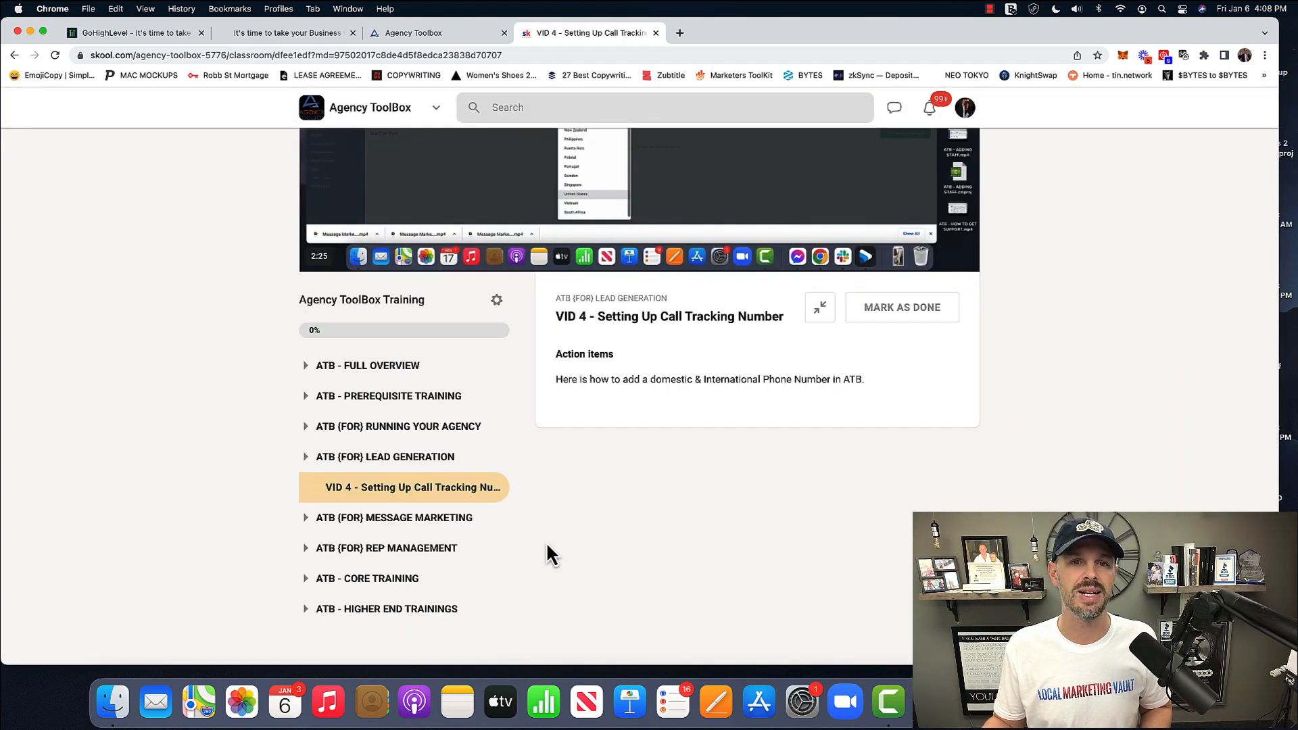
click(355, 366)
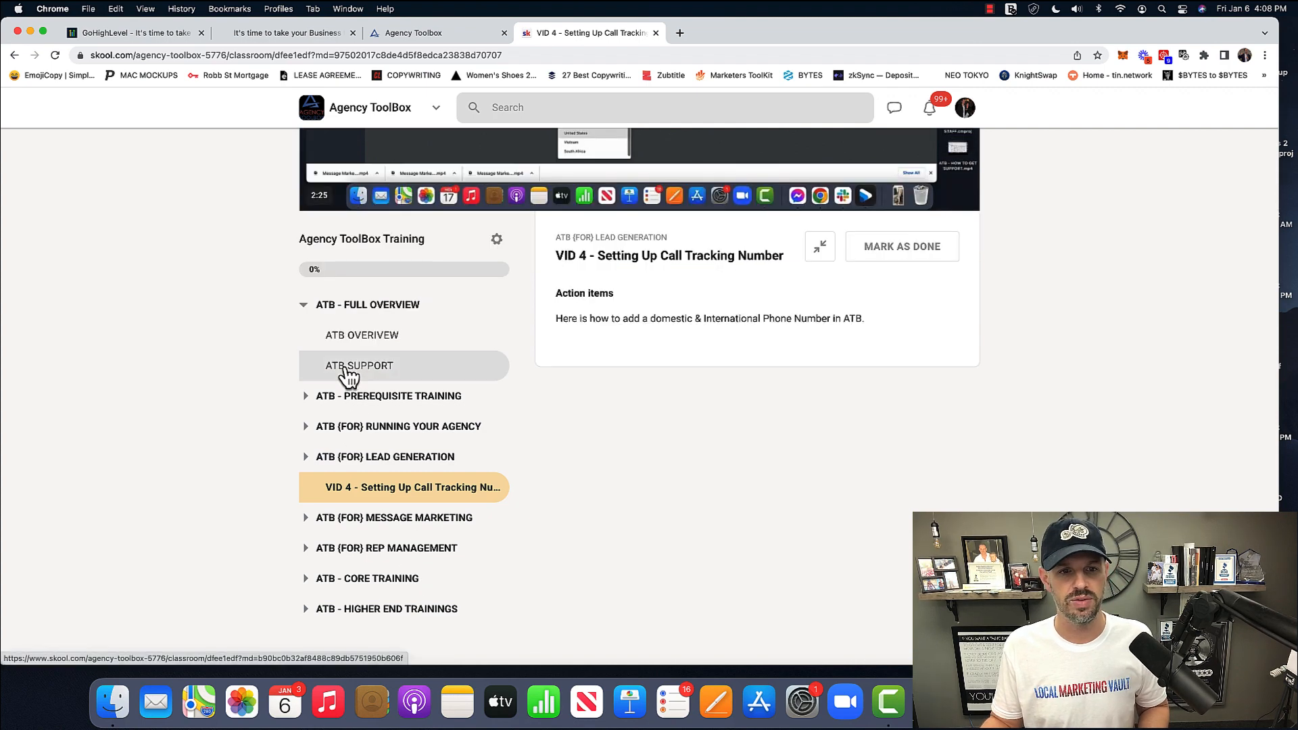
click(389, 396)
click(406, 427)
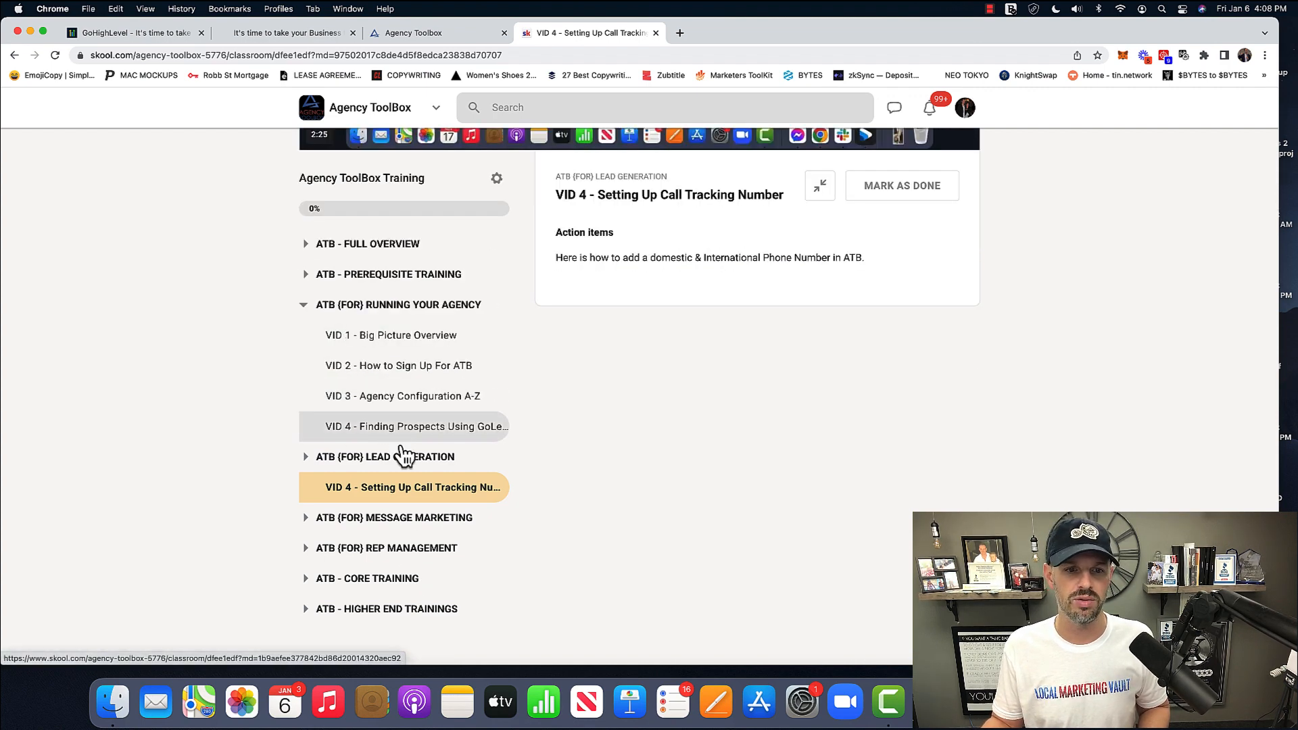
click(404, 456)
scroll(405, 487, down, 3)
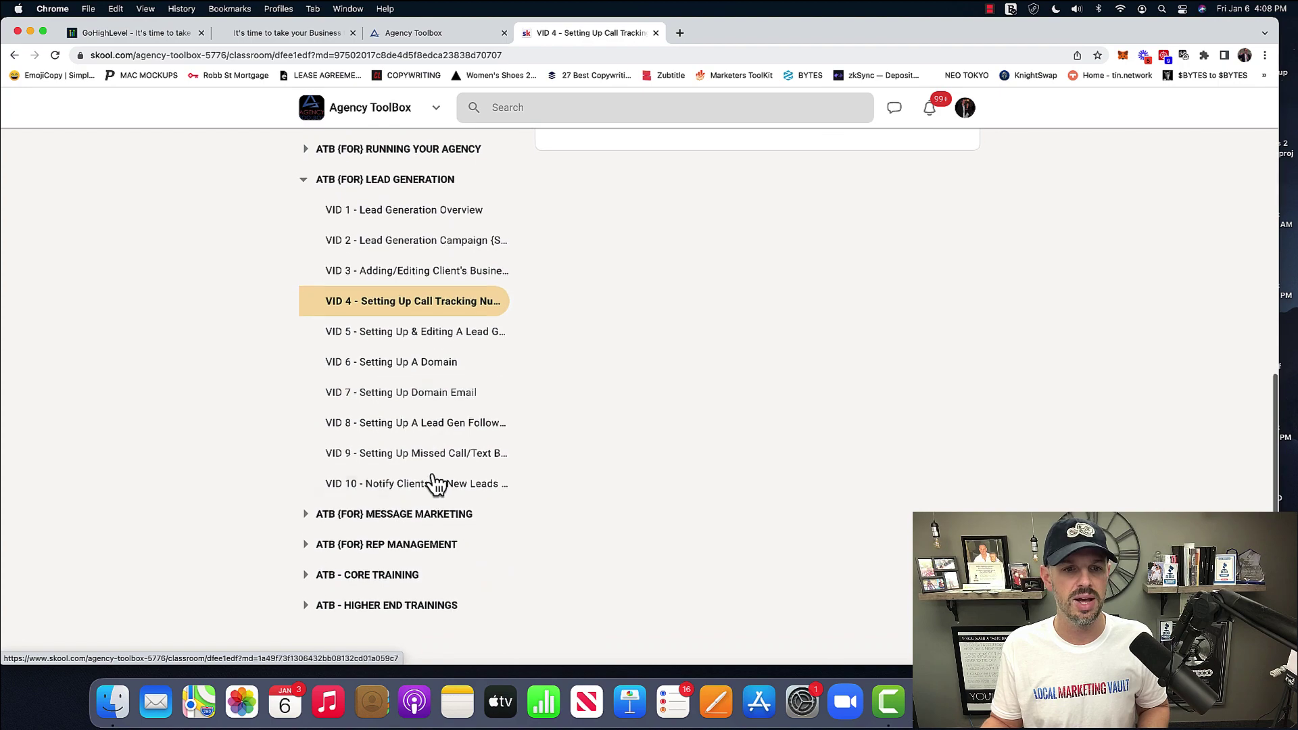
click(393, 517)
click(386, 548)
click(381, 578)
scroll(385, 609, down, 3)
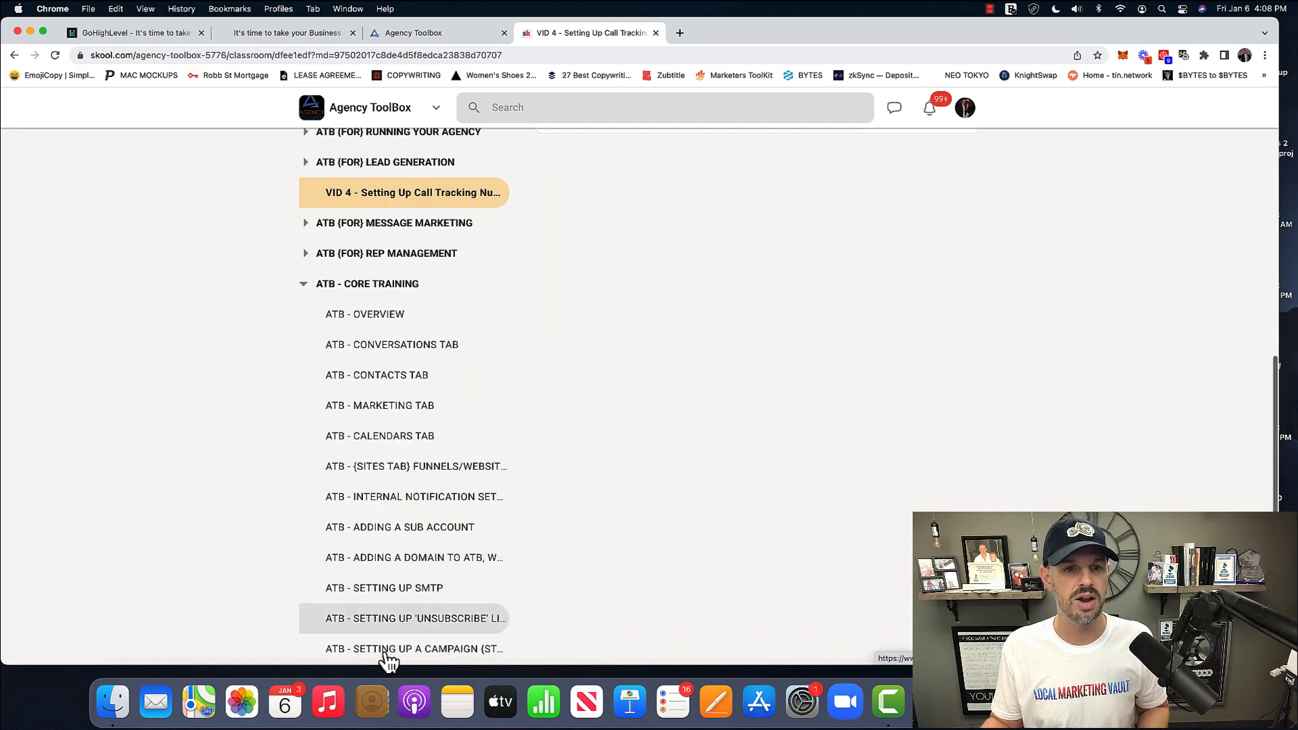
click(390, 650)
scroll(390, 610, up, 10)
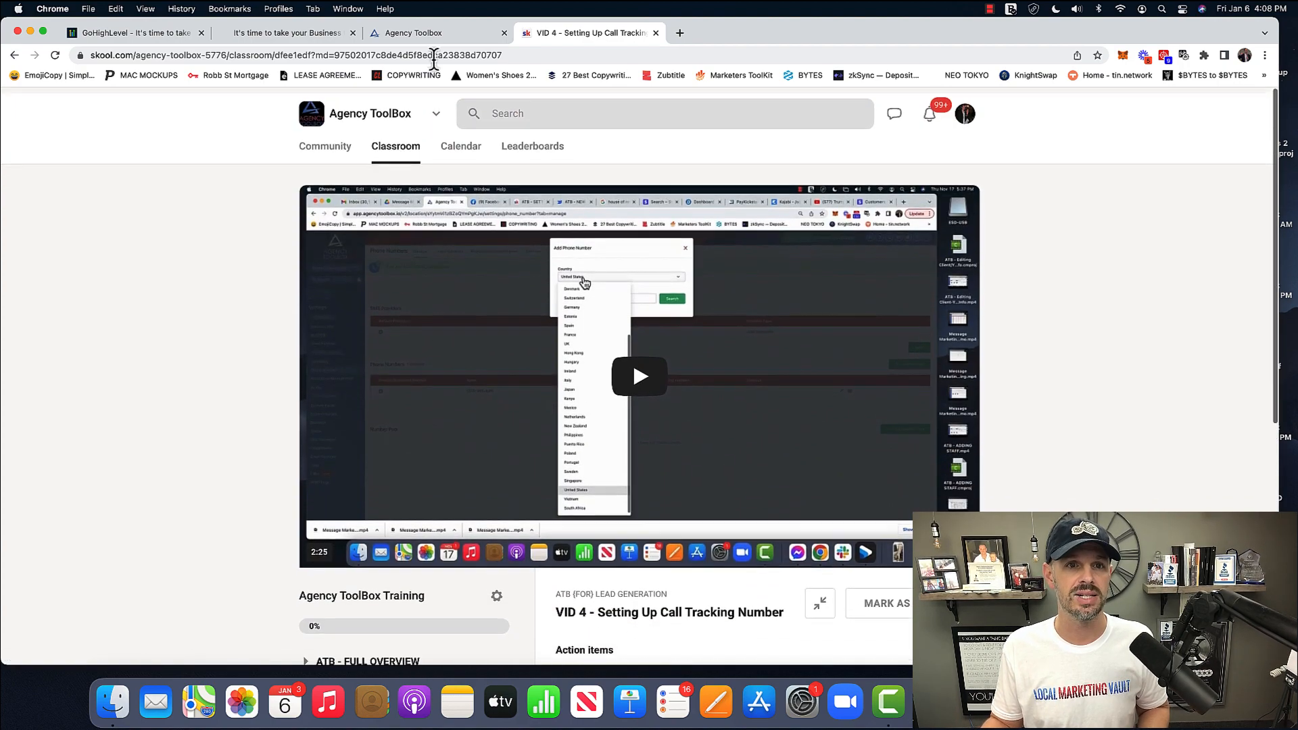
click(412, 33)
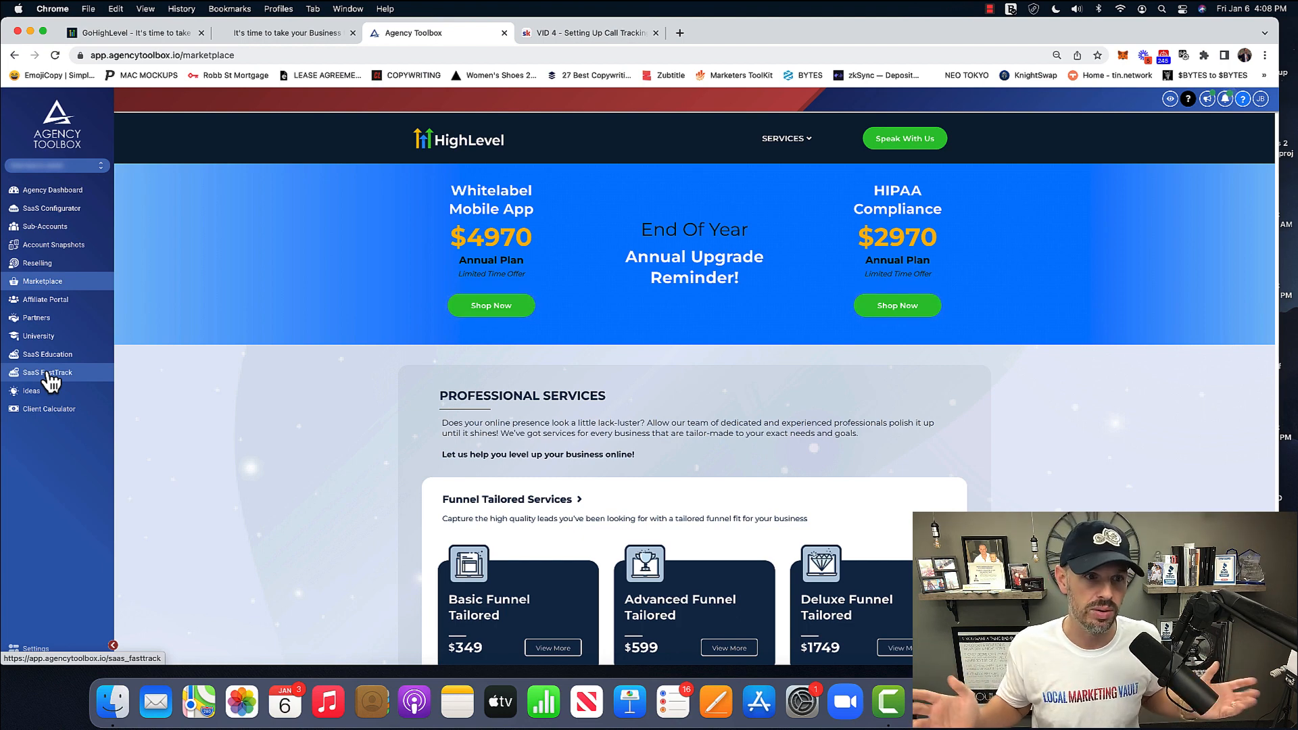
View the Client Calculator page and bring up the sub-account switcher.
click(45, 410)
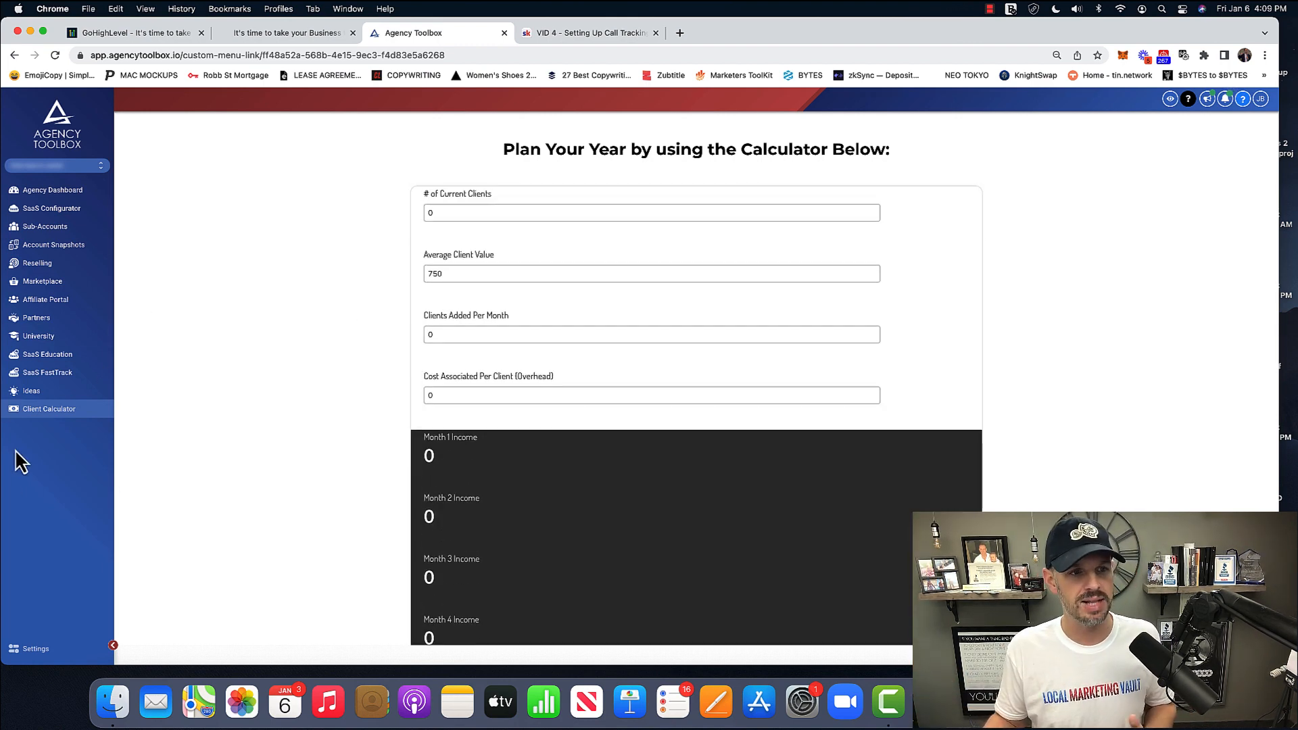
click(55, 165)
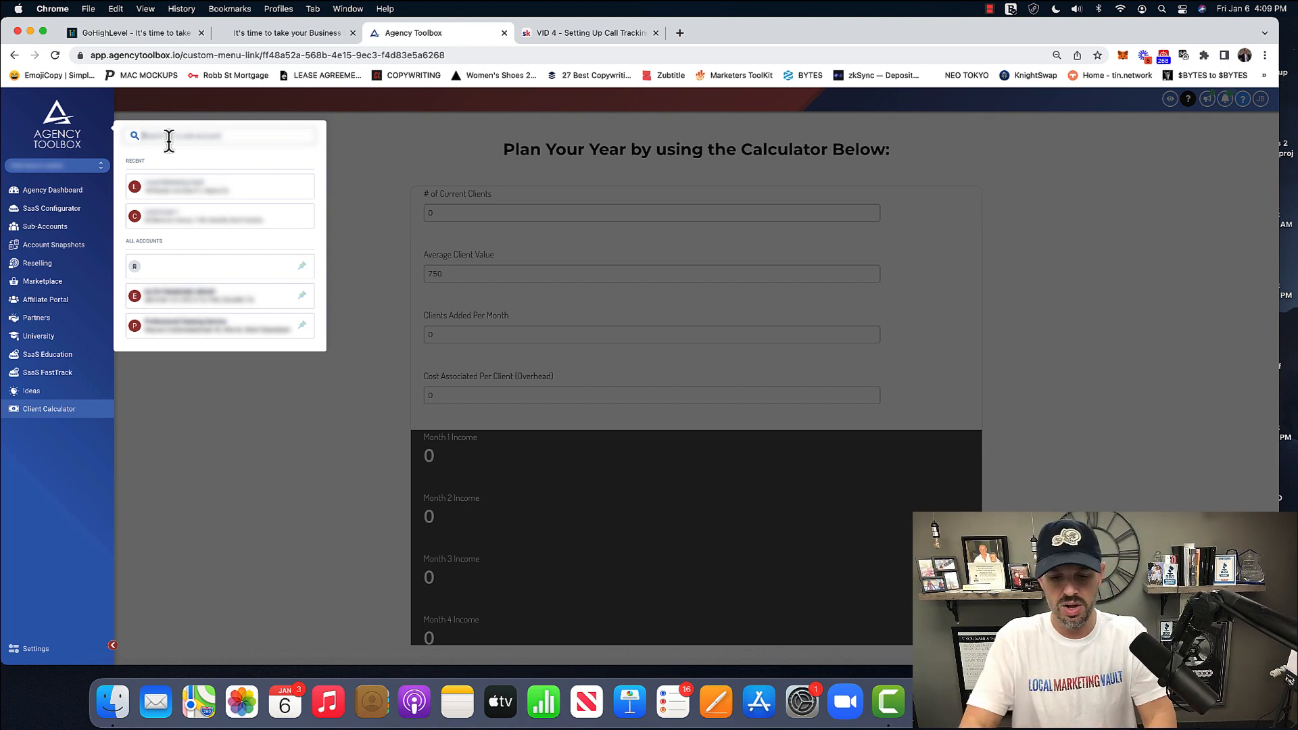
text(local m)
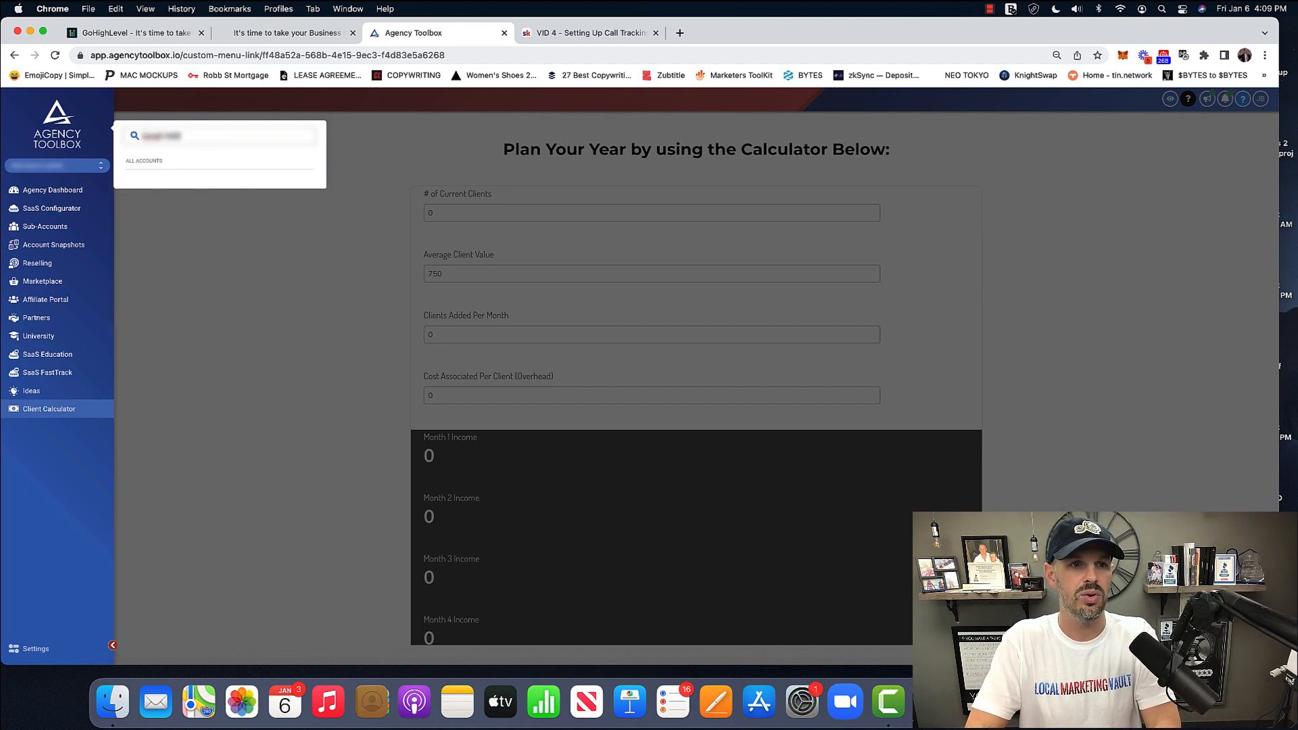
Enter a client sub-account's dashboard reports, then go to its Conversations inbox.
key(Return)
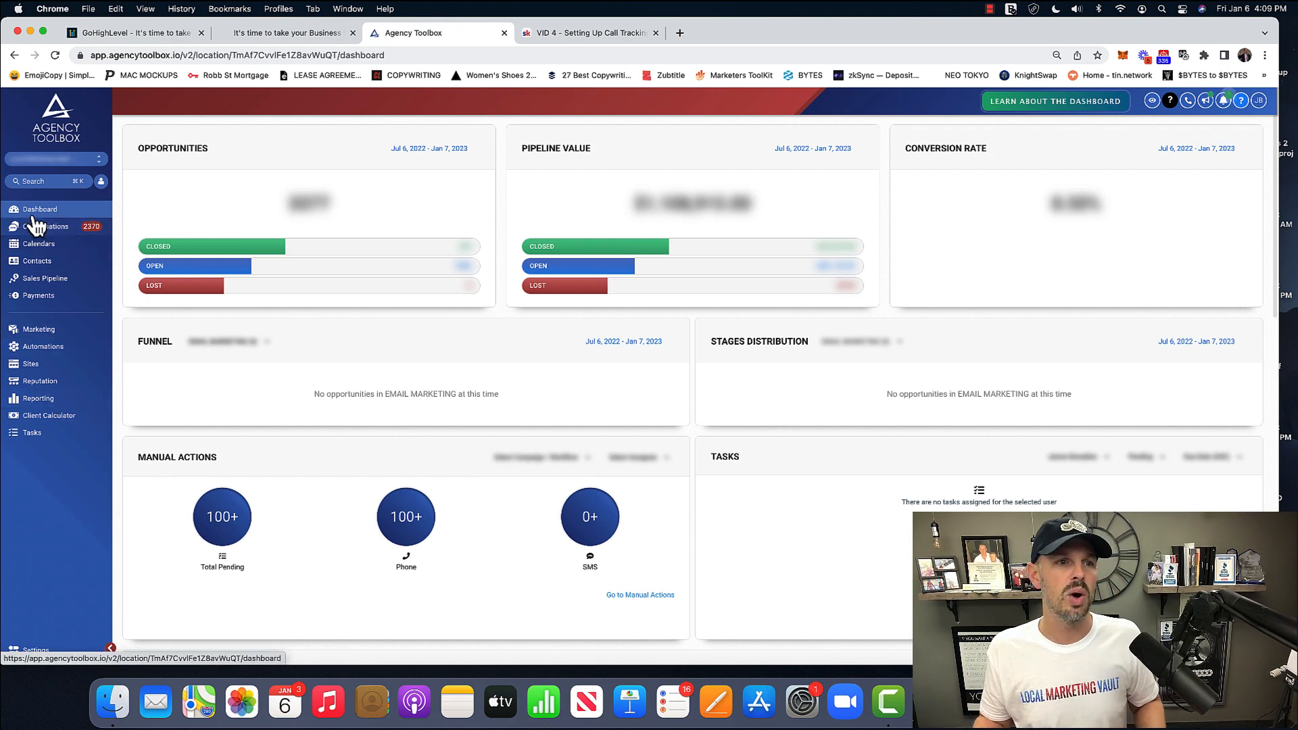
scroll(507, 379, down, 5)
scroll(511, 391, down, 3)
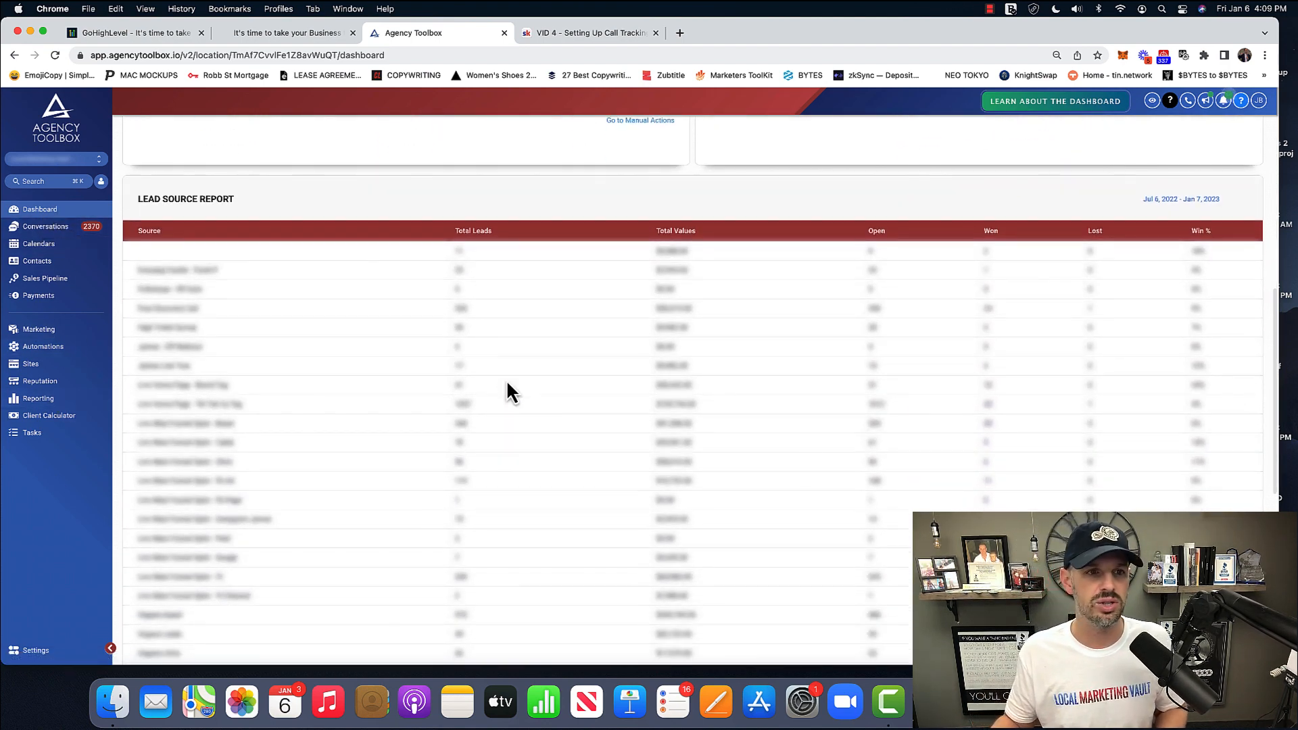
scroll(686, 406, down, 5)
scroll(686, 406, down, 2)
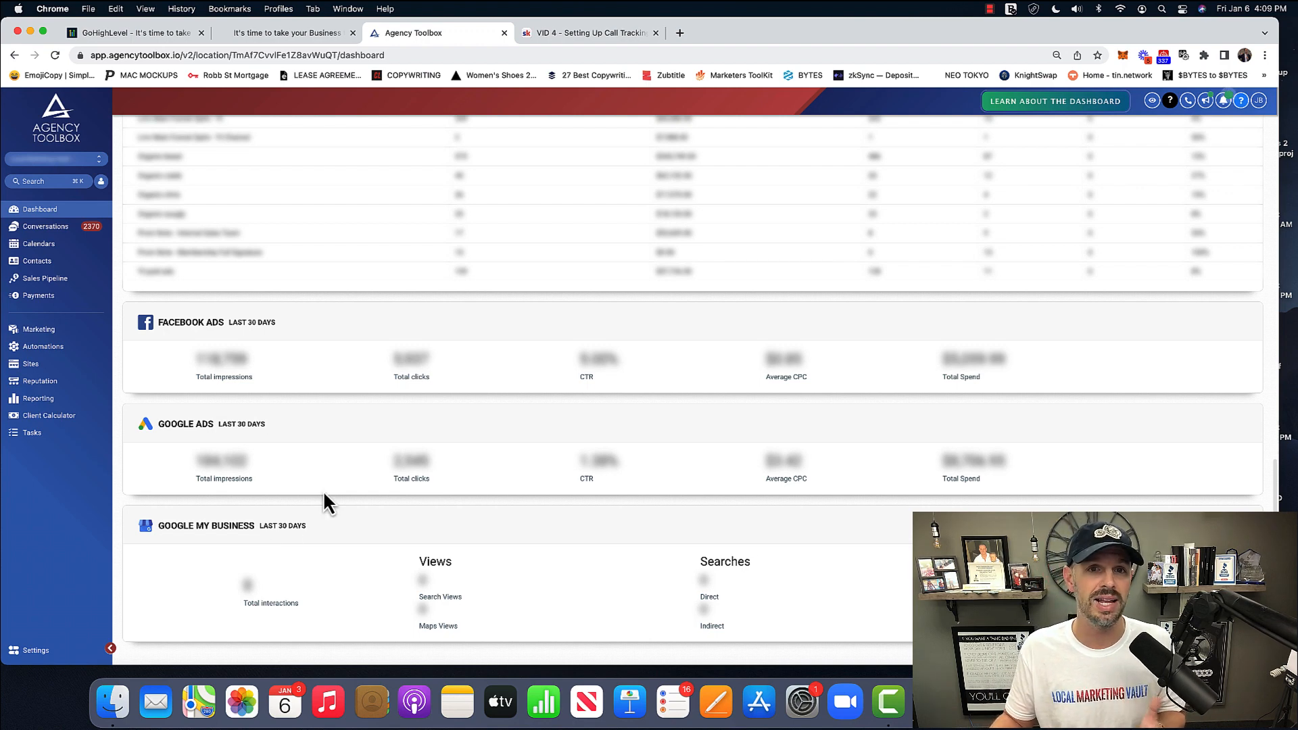
click(46, 227)
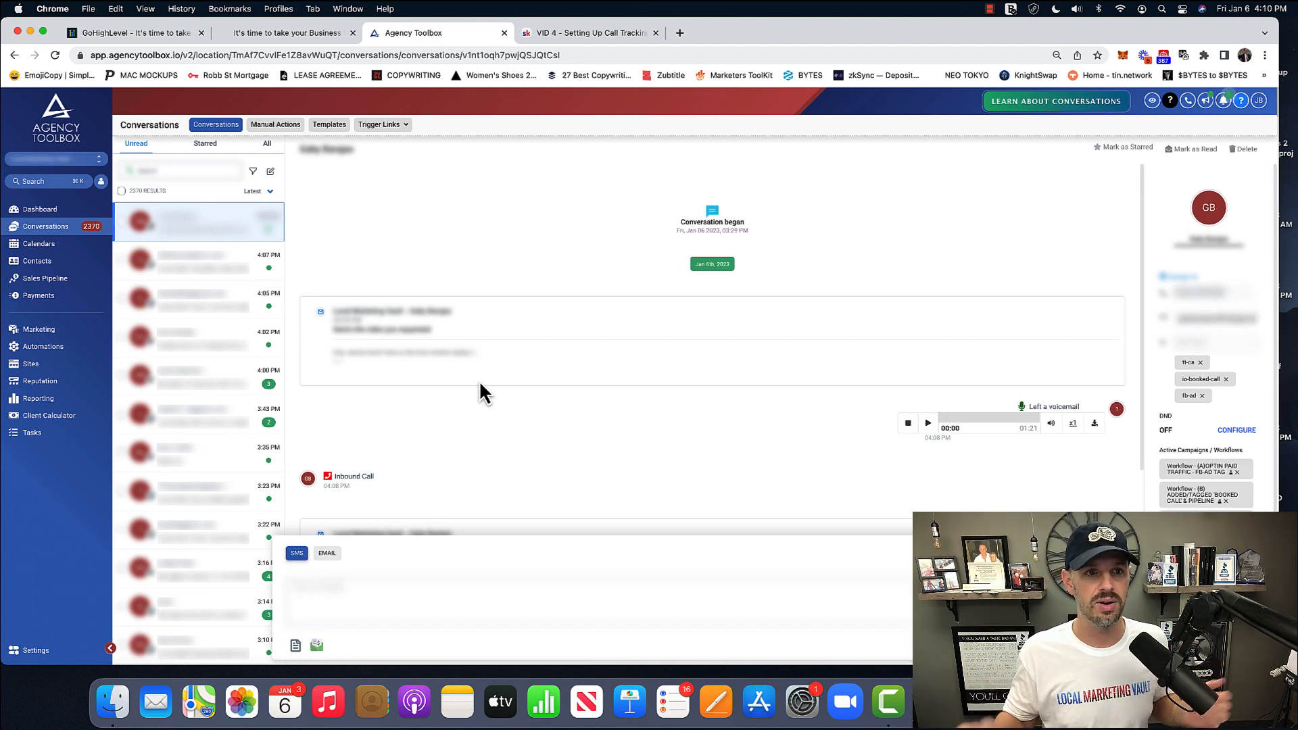
Show All conversations instead of only Unread.
click(267, 144)
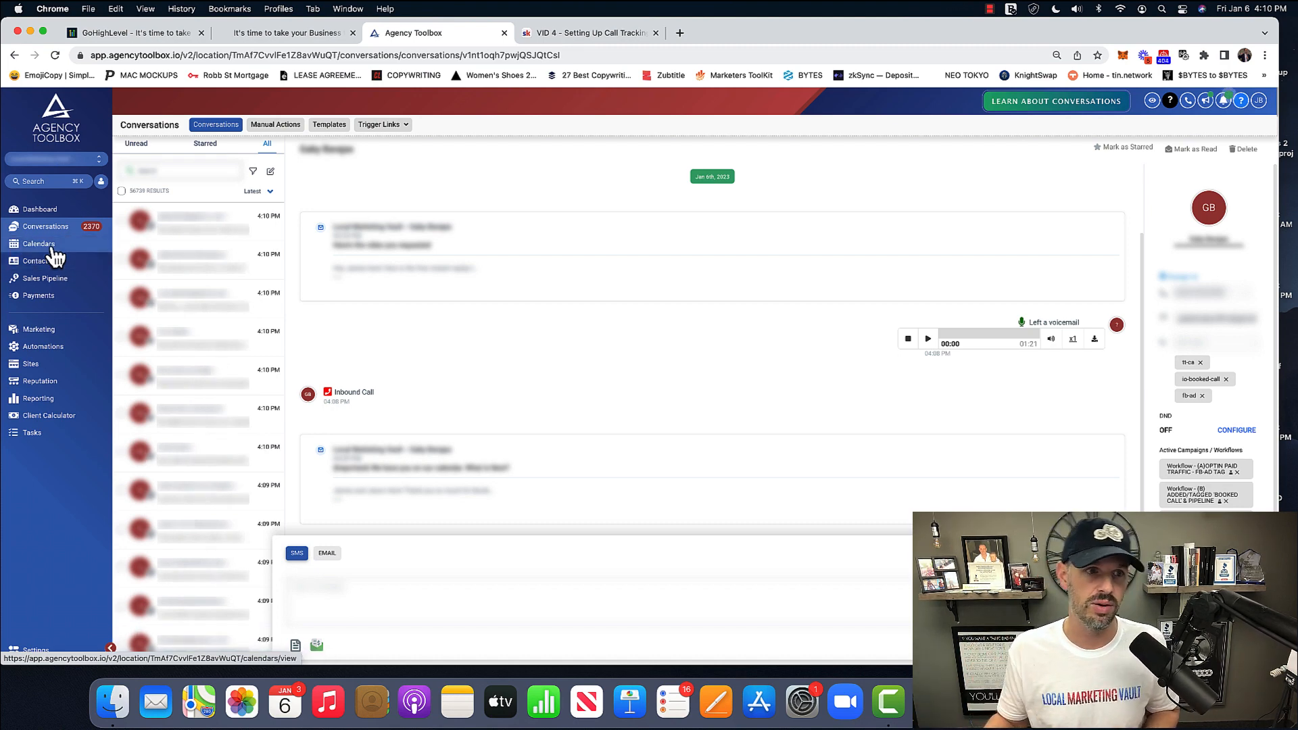
View a busier team member's weekly calendar, the Appointments list, then Calendar Settings.
click(40, 244)
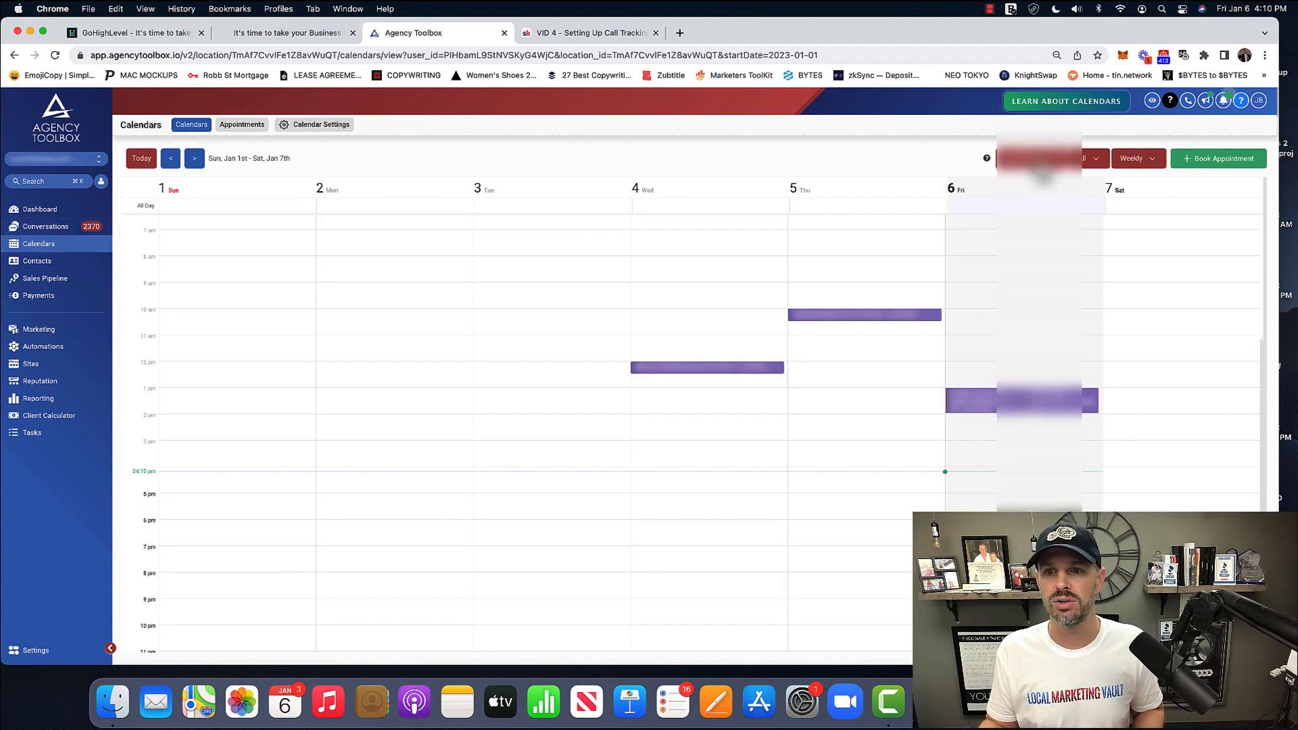
click(1043, 159)
click(1080, 406)
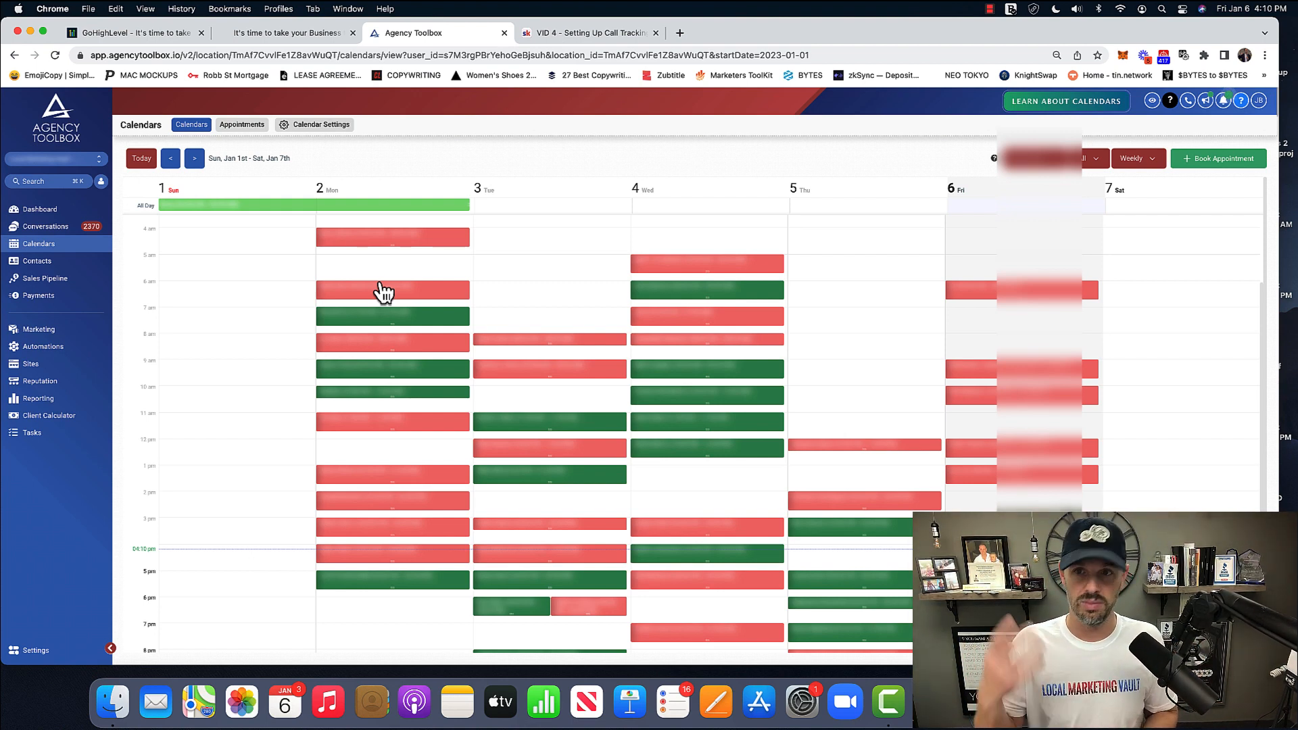
click(242, 124)
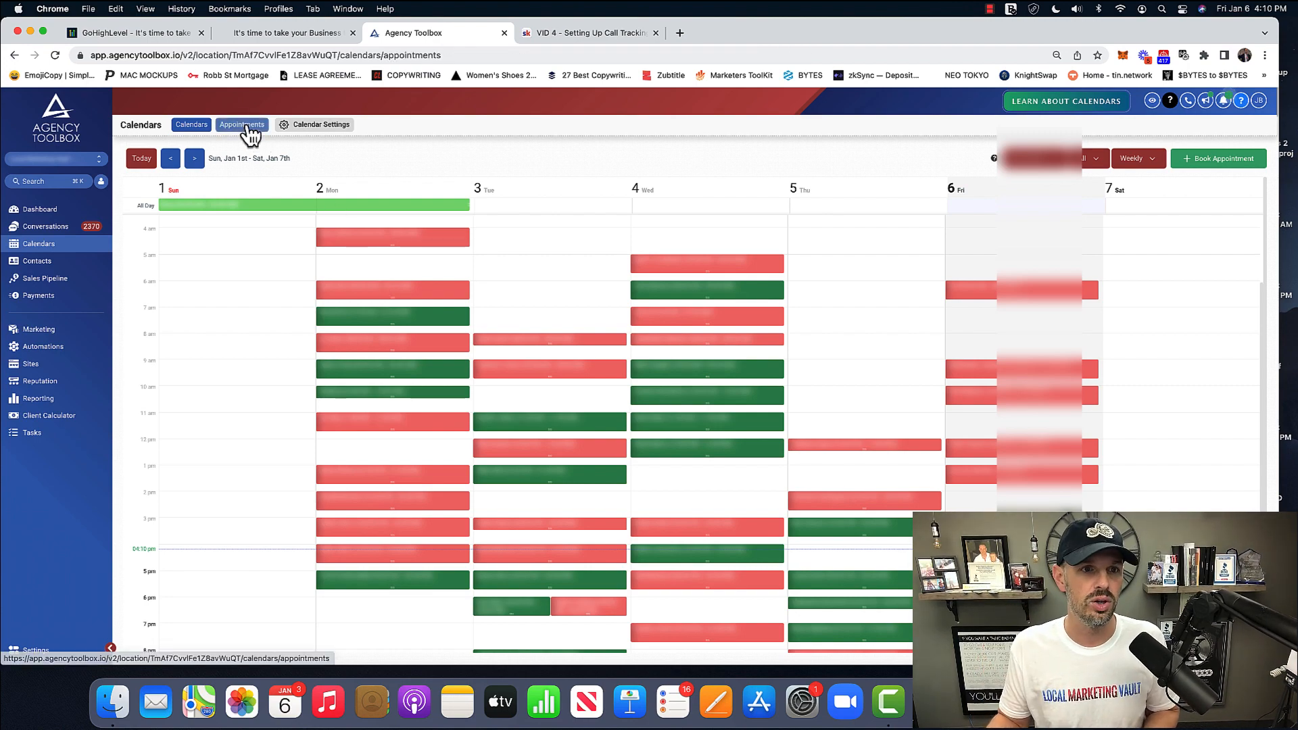
click(314, 124)
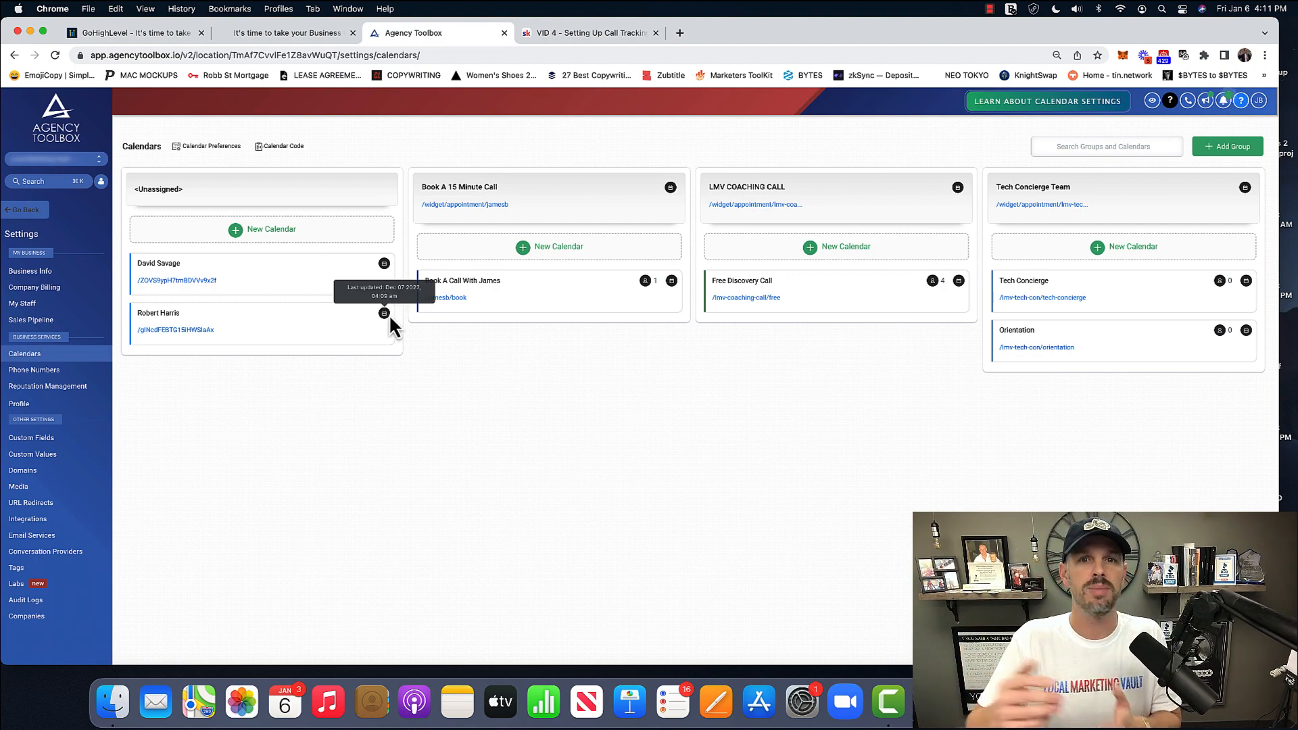
Leave settings and view the full Contacts list.
click(25, 209)
click(36, 261)
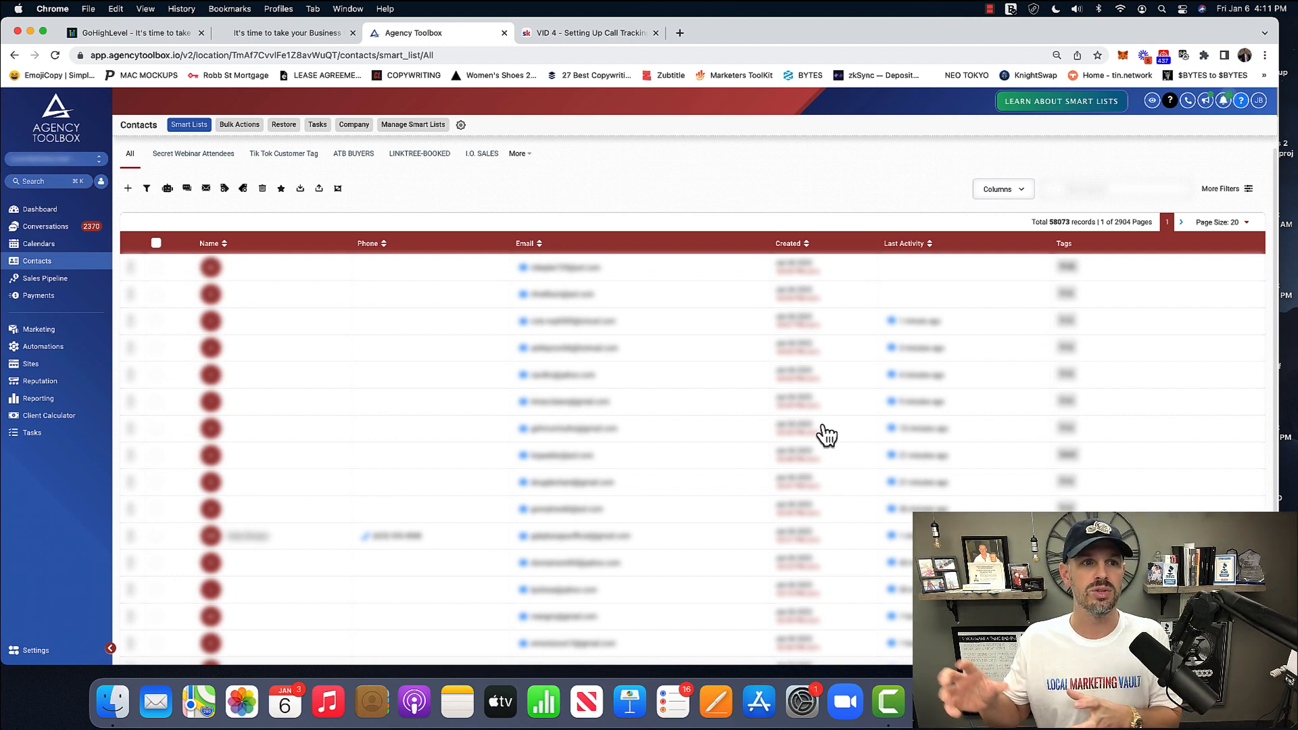
Bring up the list of sub-accounts from the account switcher.
click(99, 160)
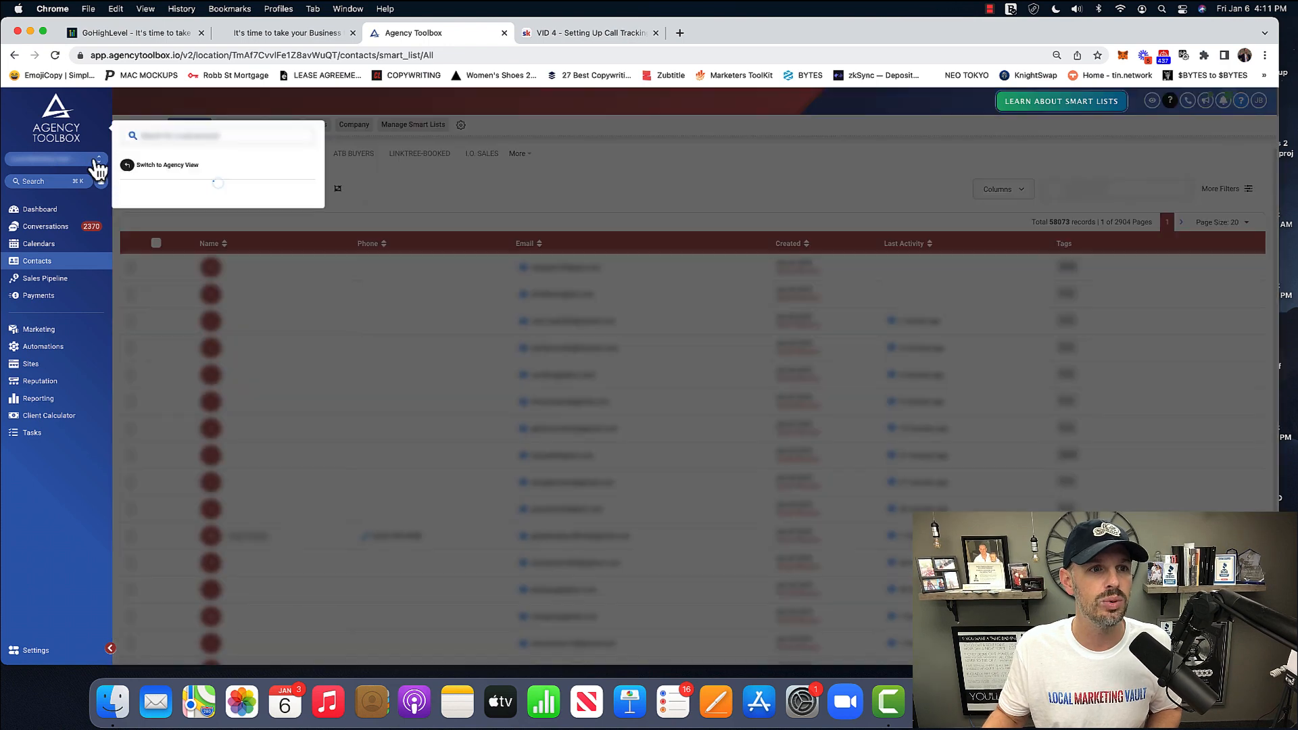
View the LMV Sales Team opportunities board, browse the available pipelines, then move on to Payments invoices.
click(422, 185)
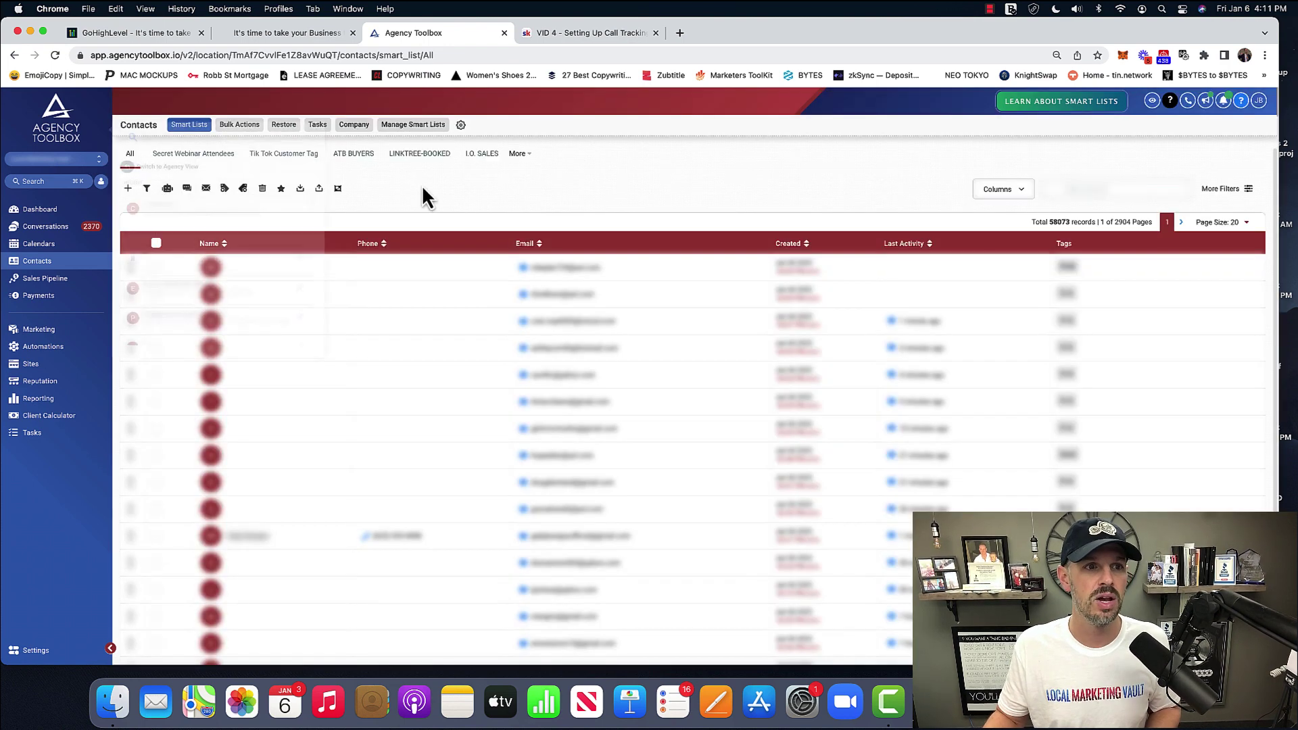
click(45, 278)
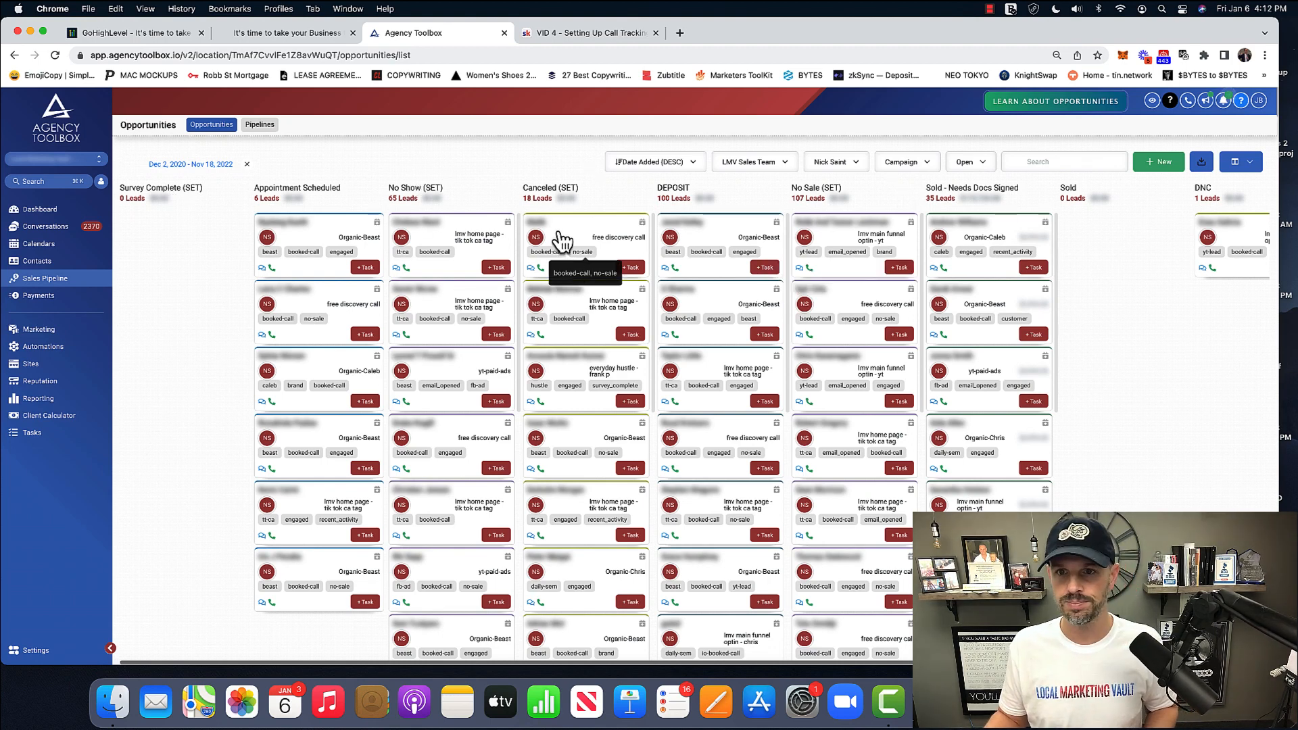
click(782, 163)
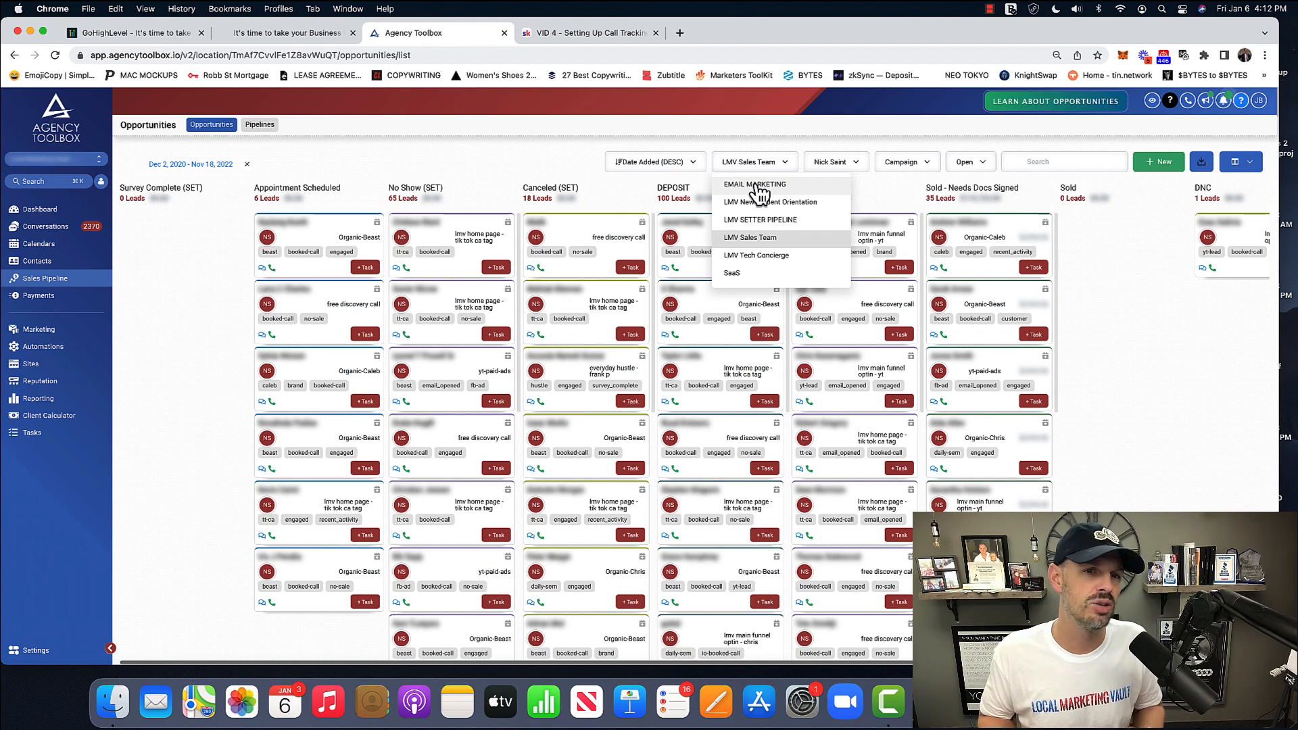
click(438, 142)
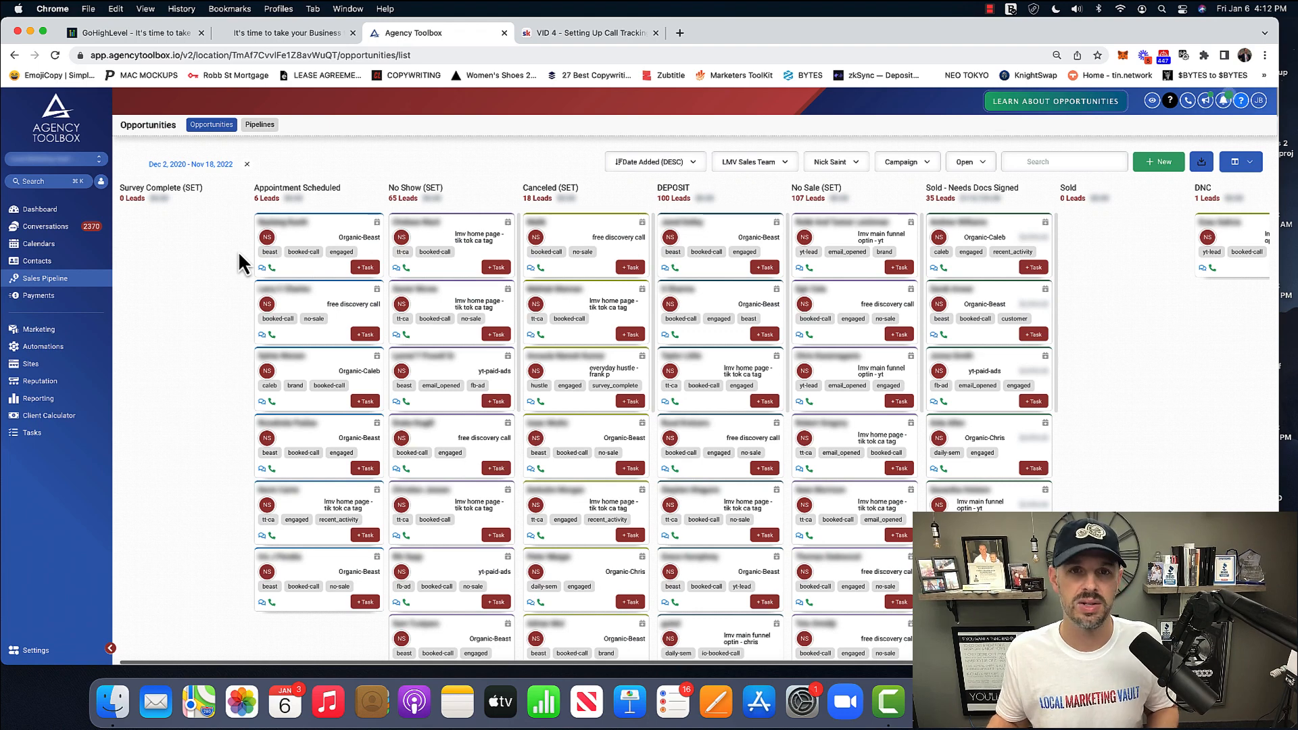
click(41, 297)
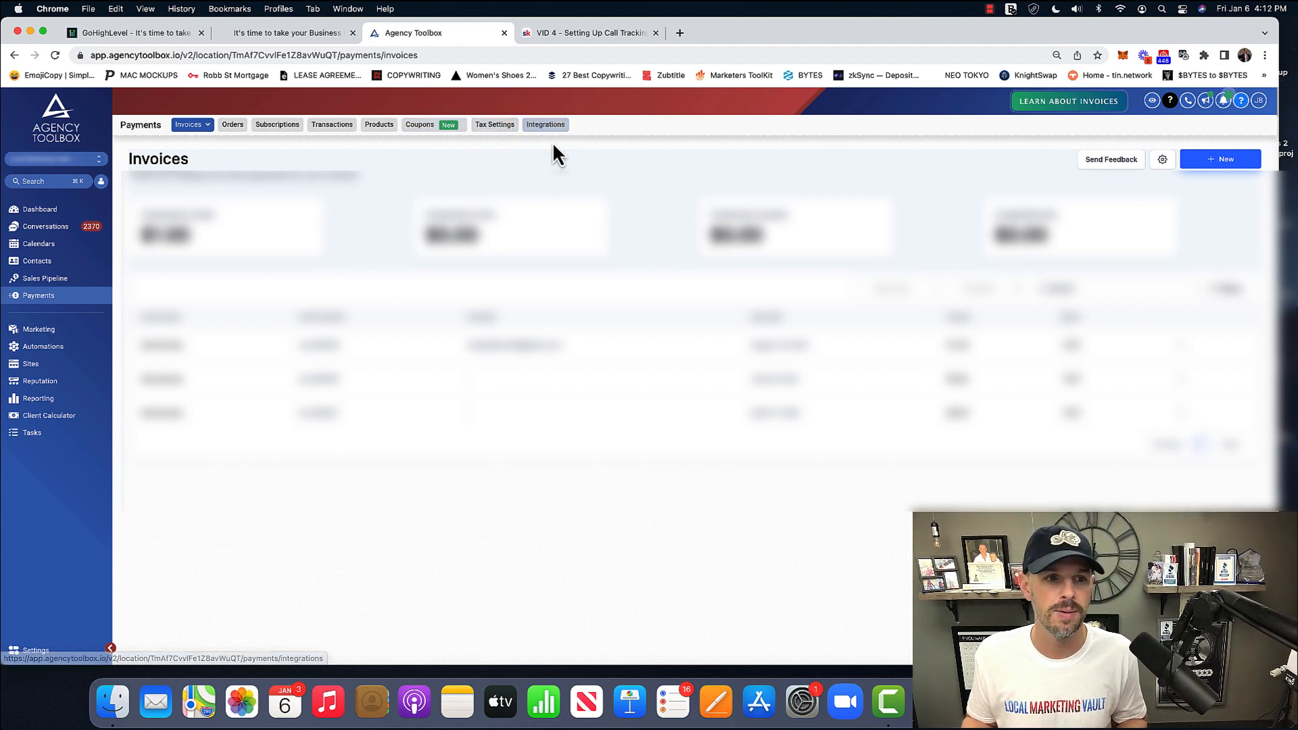
Review the Marketing social planner stats and the Trigger Links feature.
click(39, 329)
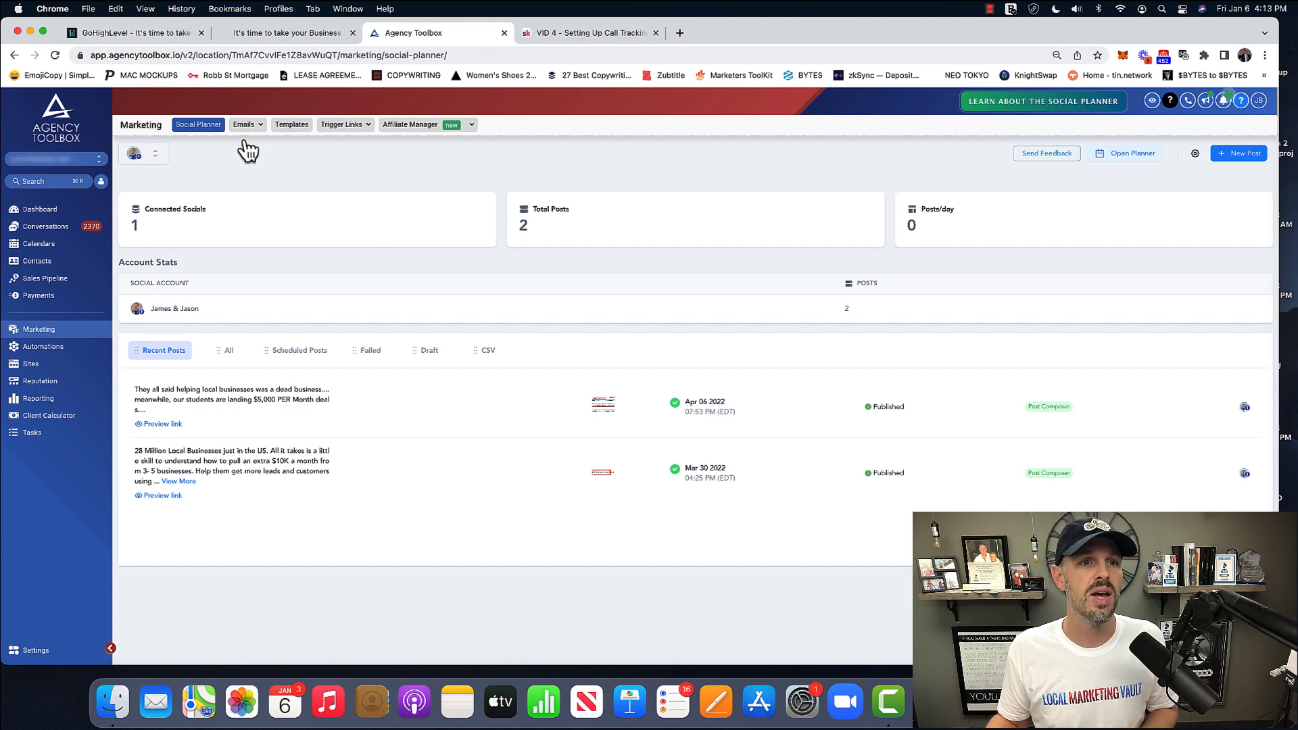
click(345, 124)
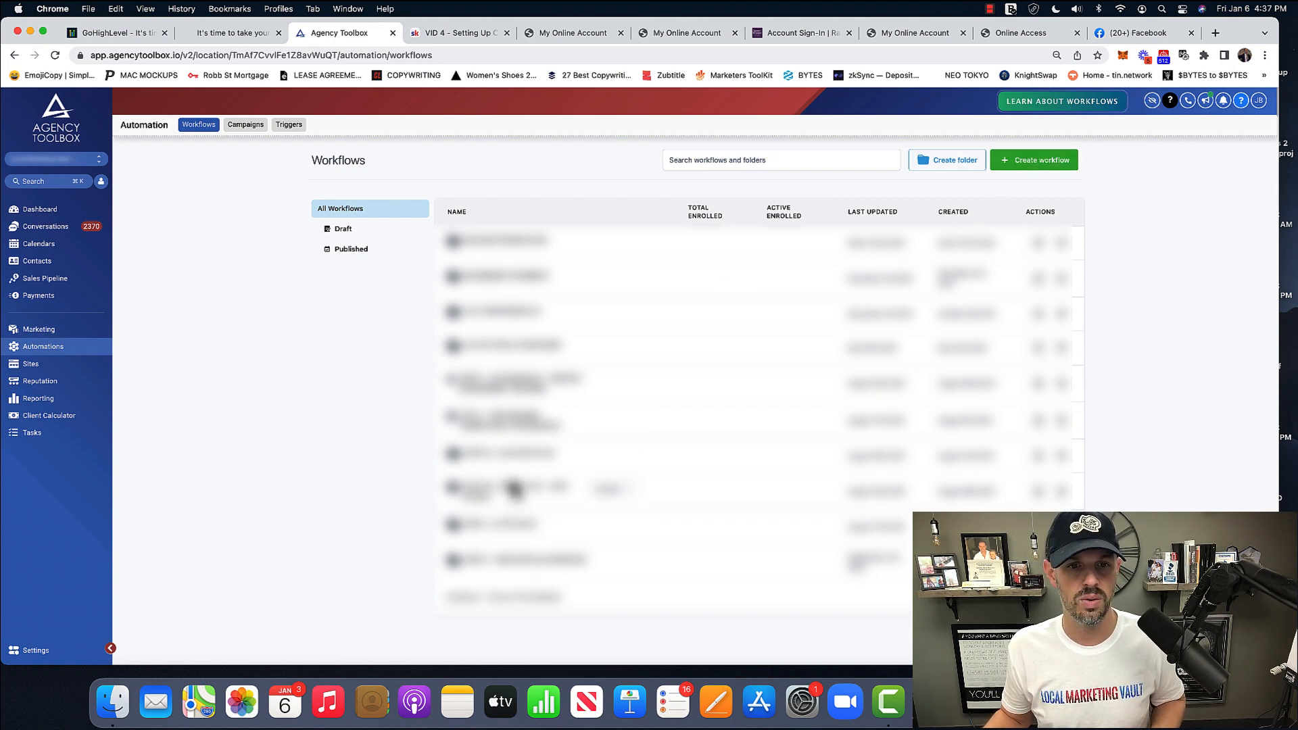
mouse_move(546, 314)
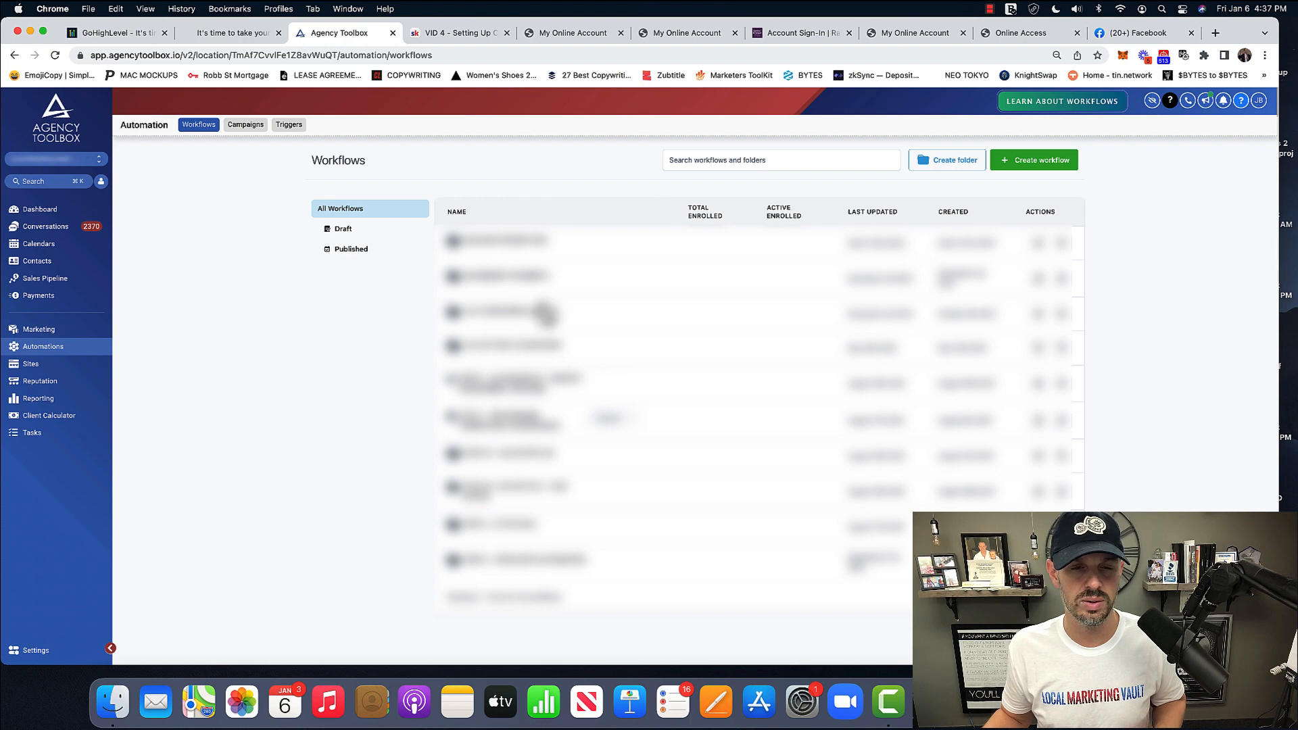
Review the {D} OPENED - MAIN EMAIL CAMPAIGN workflow in the STEP 1 folder, then return to the workflows list.
click(550, 298)
click(528, 324)
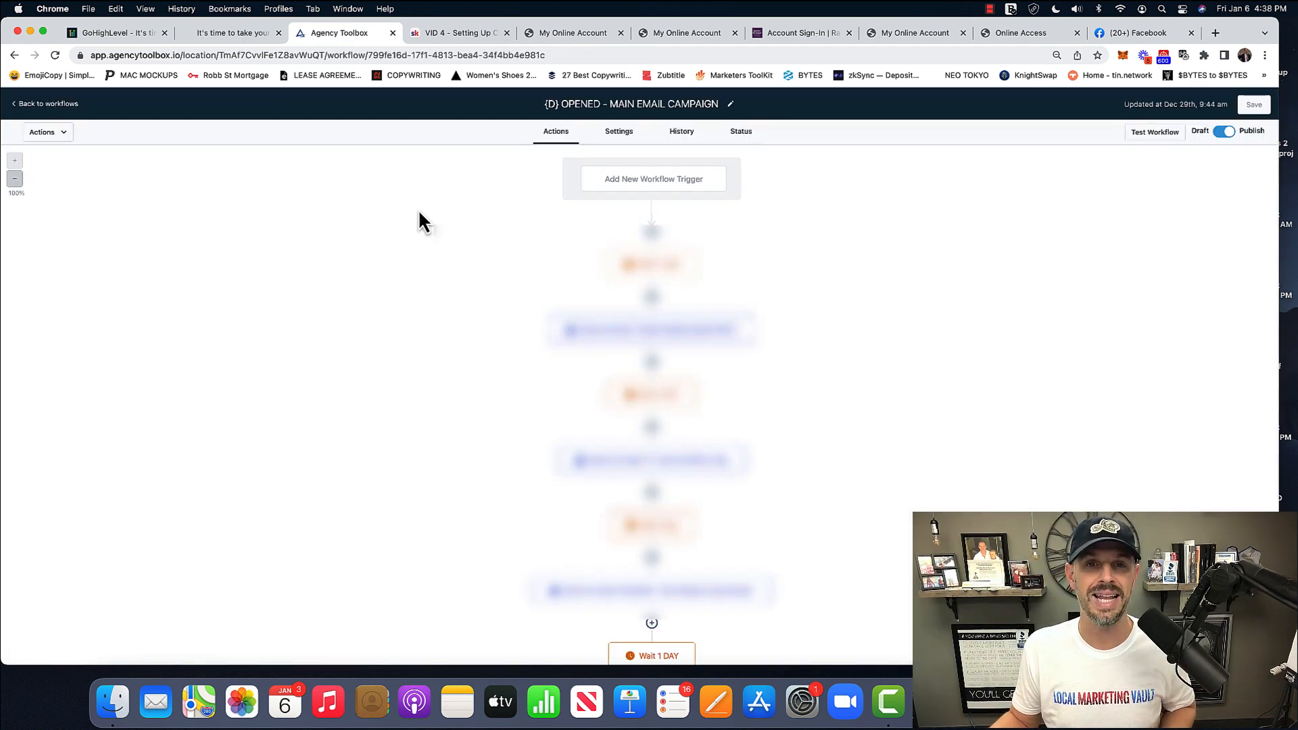
scroll(782, 345, down, 5)
scroll(782, 345, down, 5)
scroll(782, 346, down, 5)
scroll(782, 346, down, 5)
scroll(782, 345, up, 5)
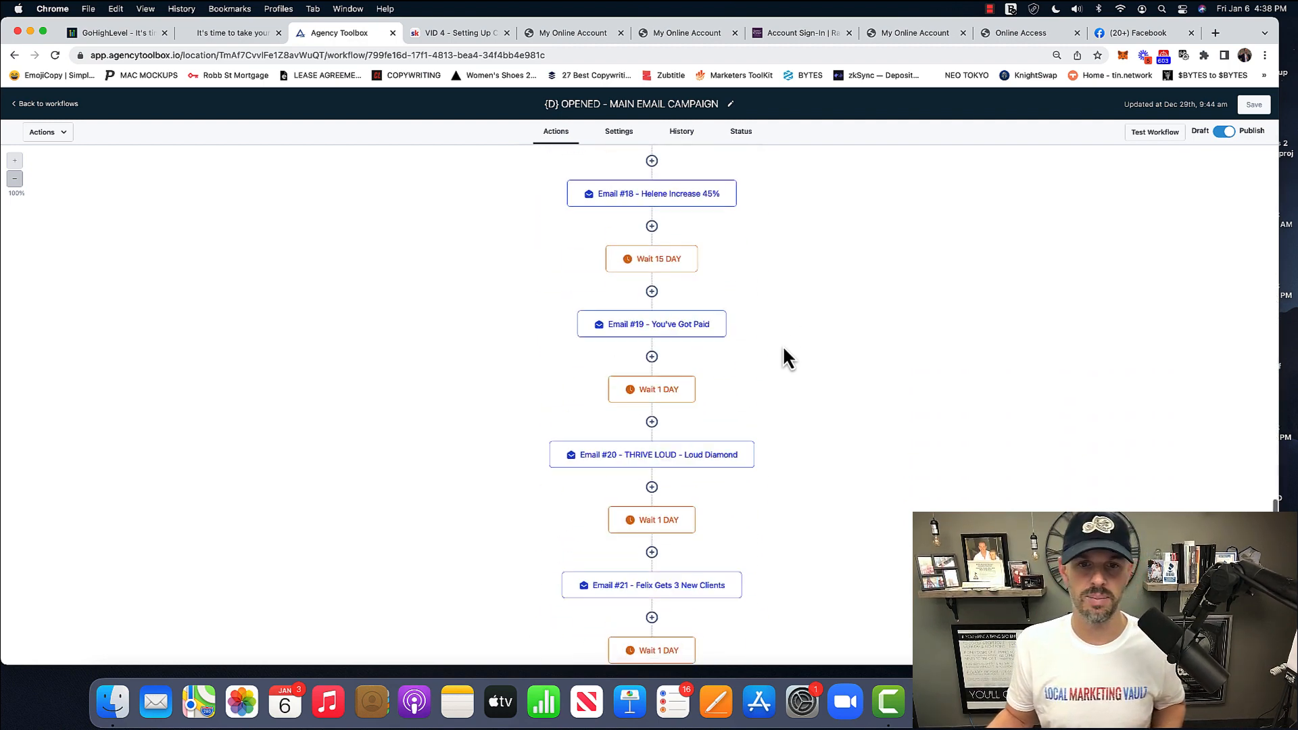
scroll(782, 345, up, 5)
scroll(782, 346, up, 5)
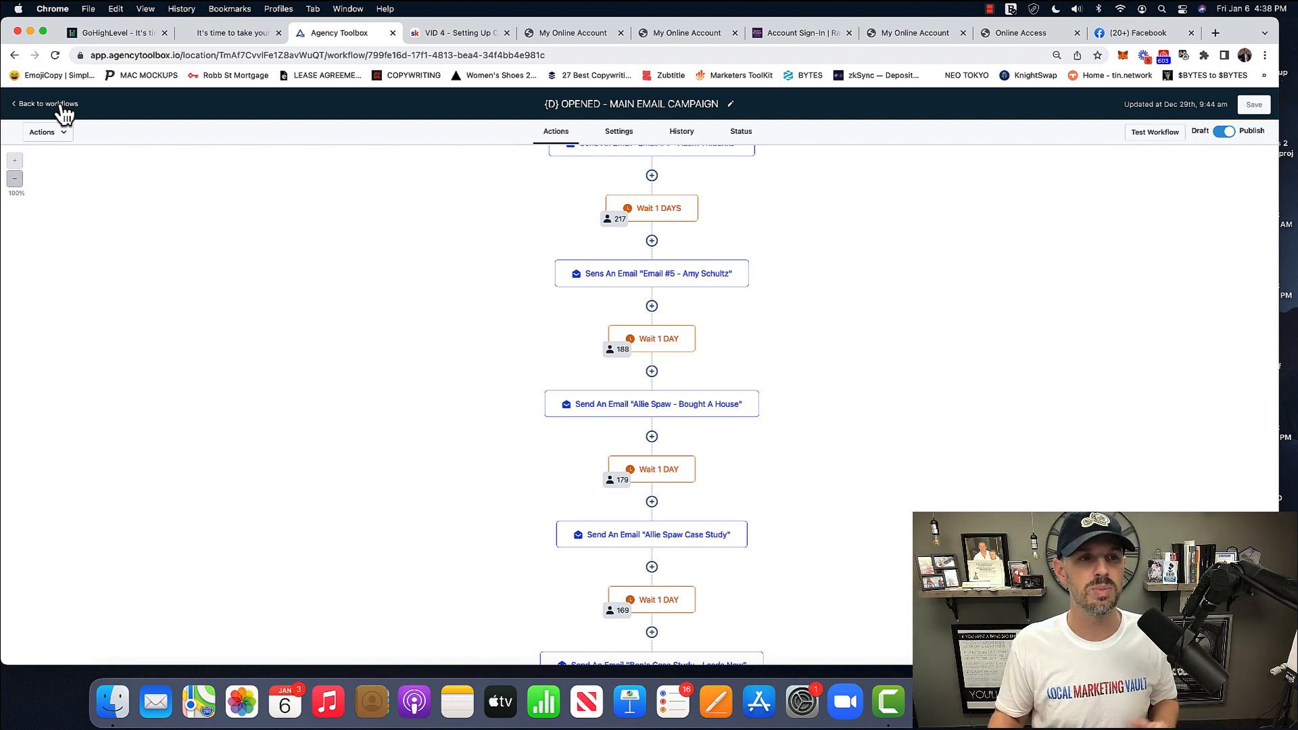
click(61, 104)
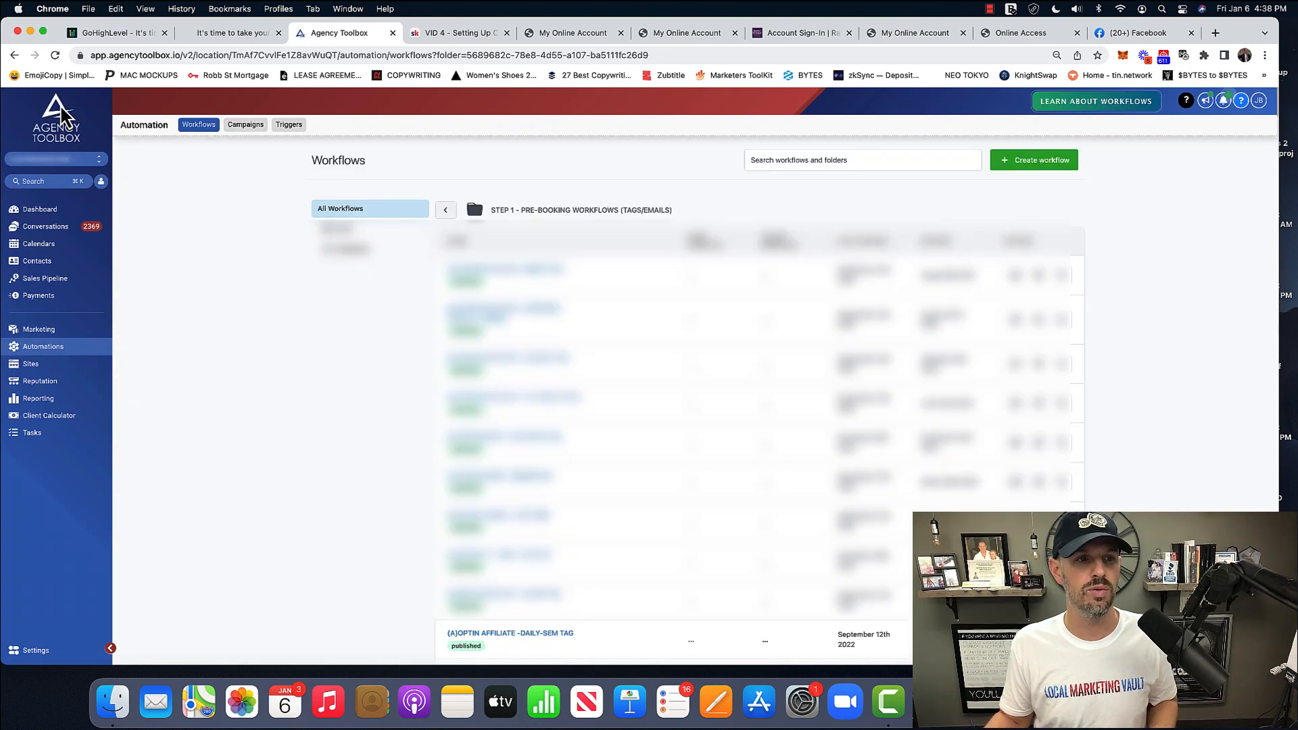
Browse the Sites funnels list and search the account switcher for Tier3.
click(31, 363)
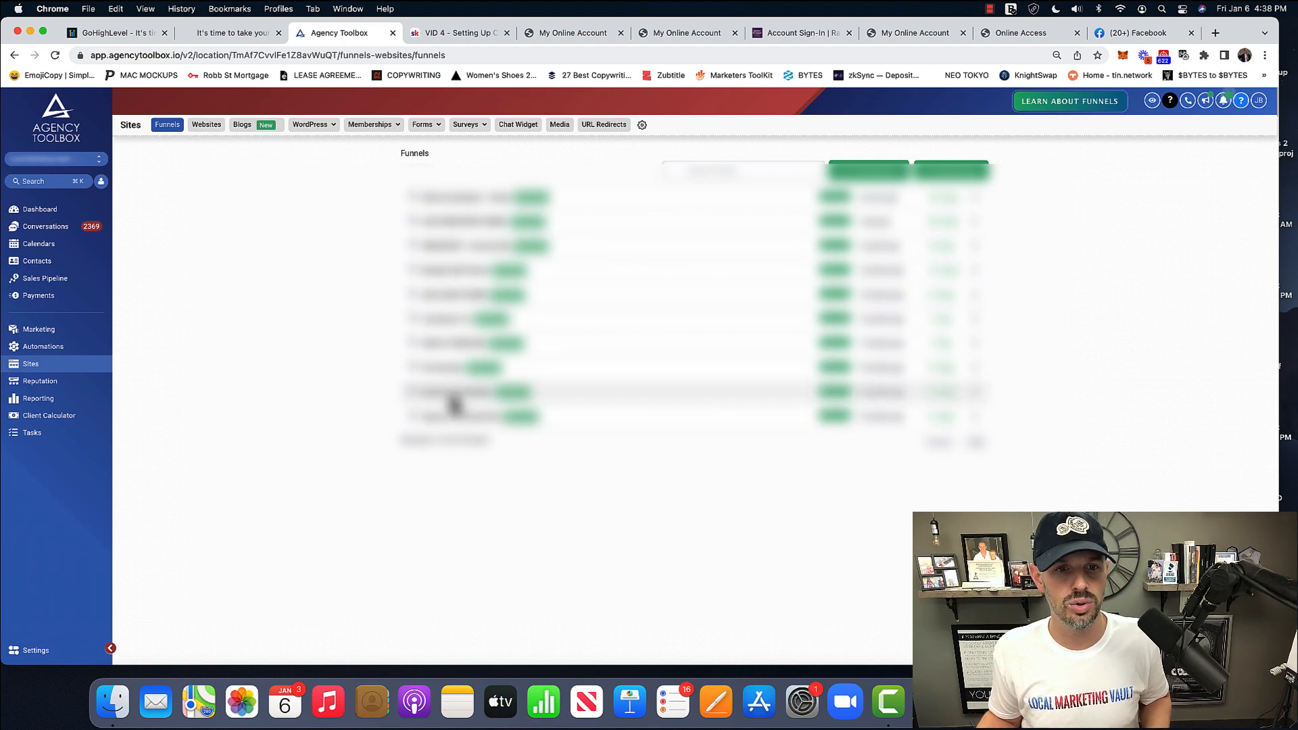
click(979, 443)
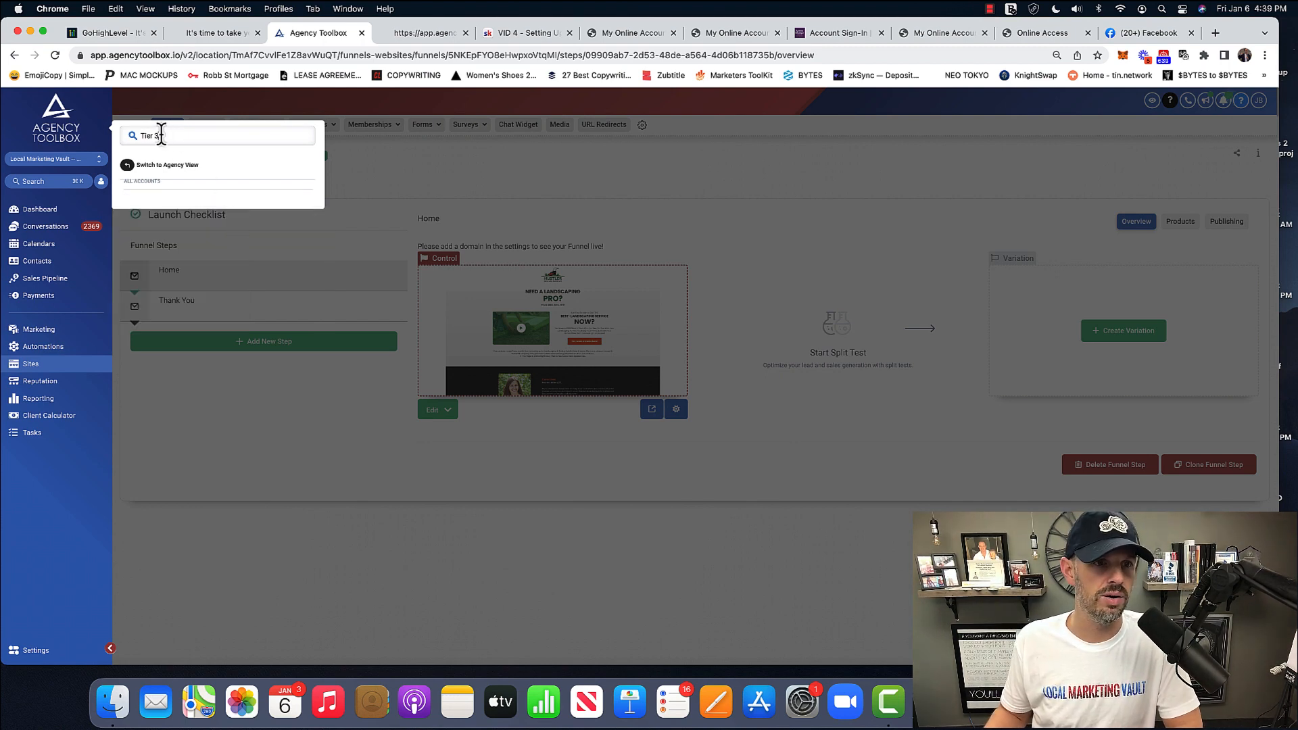
key(BackSpace)
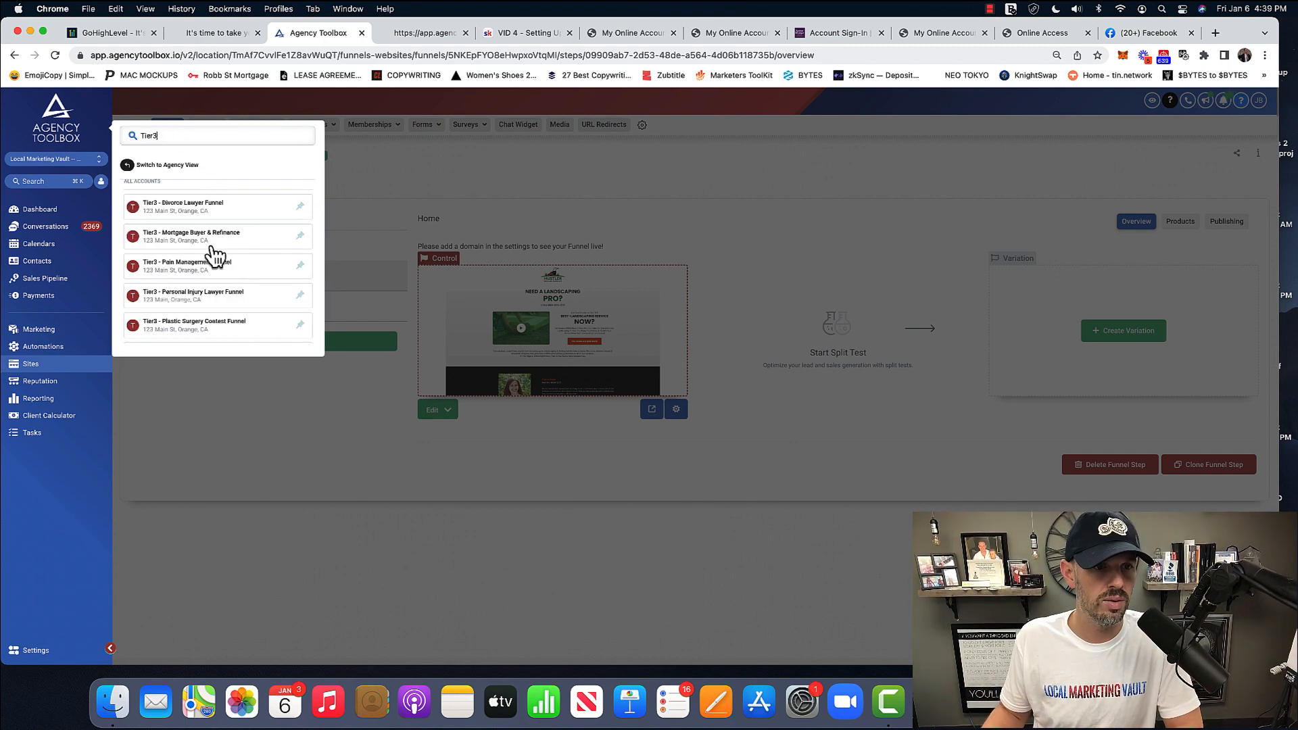
scroll(216, 253, down, 1)
Switch into Tier3 - Pain Management Funnel and view its Pain Management Funnel steps.
click(210, 248)
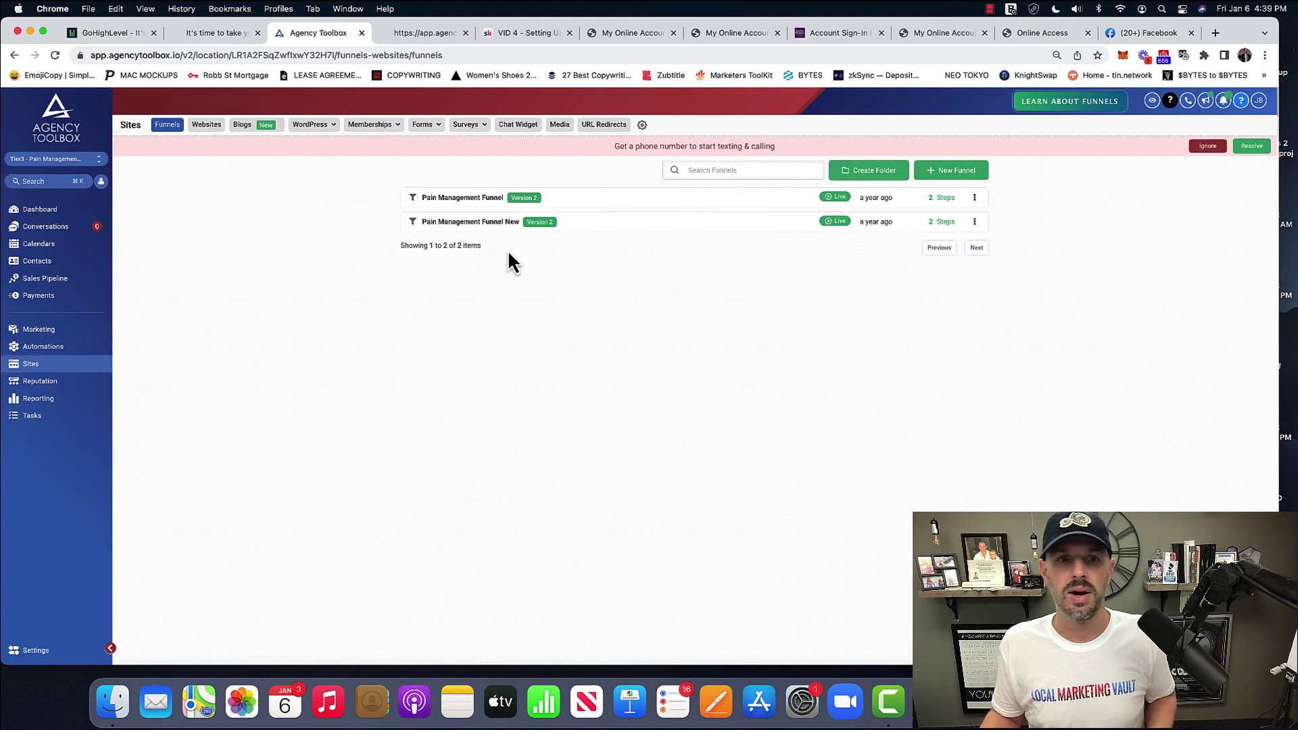
click(462, 197)
click(1205, 147)
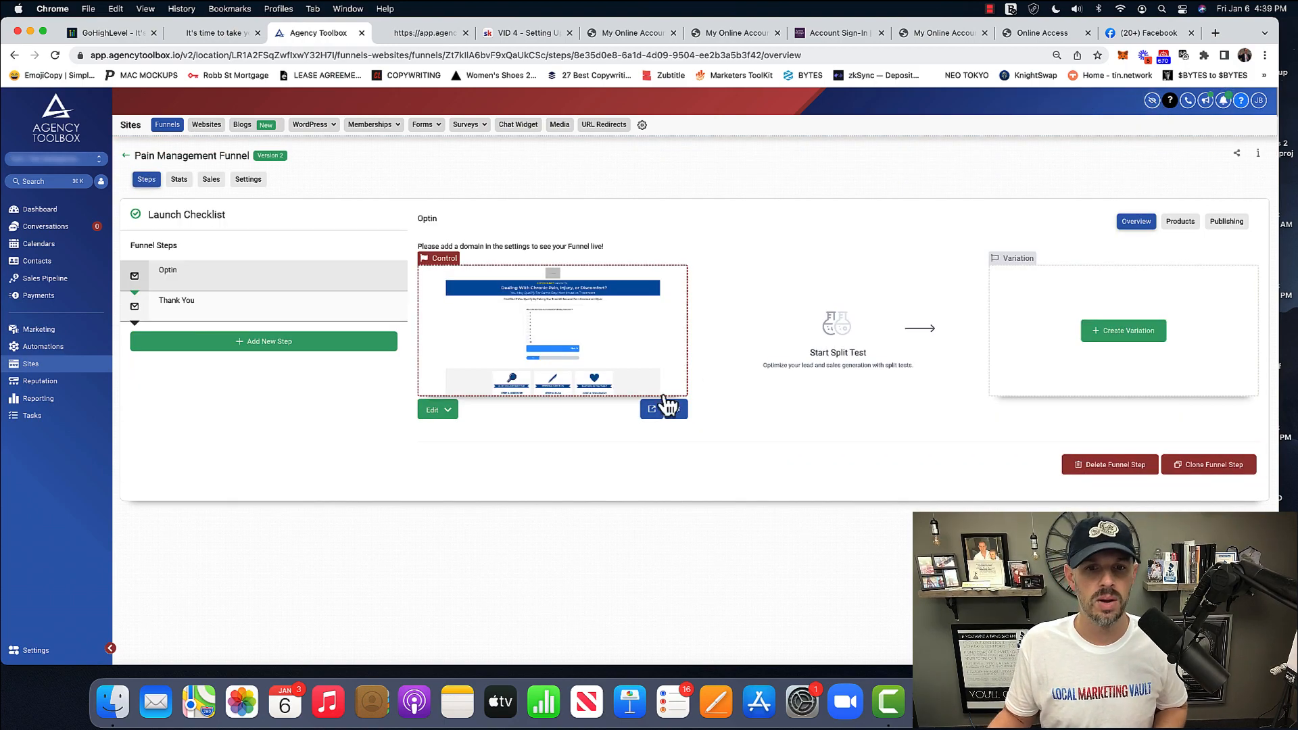
Reopen the Pain Management Funnel and preview its Optin page in a new tab.
click(126, 157)
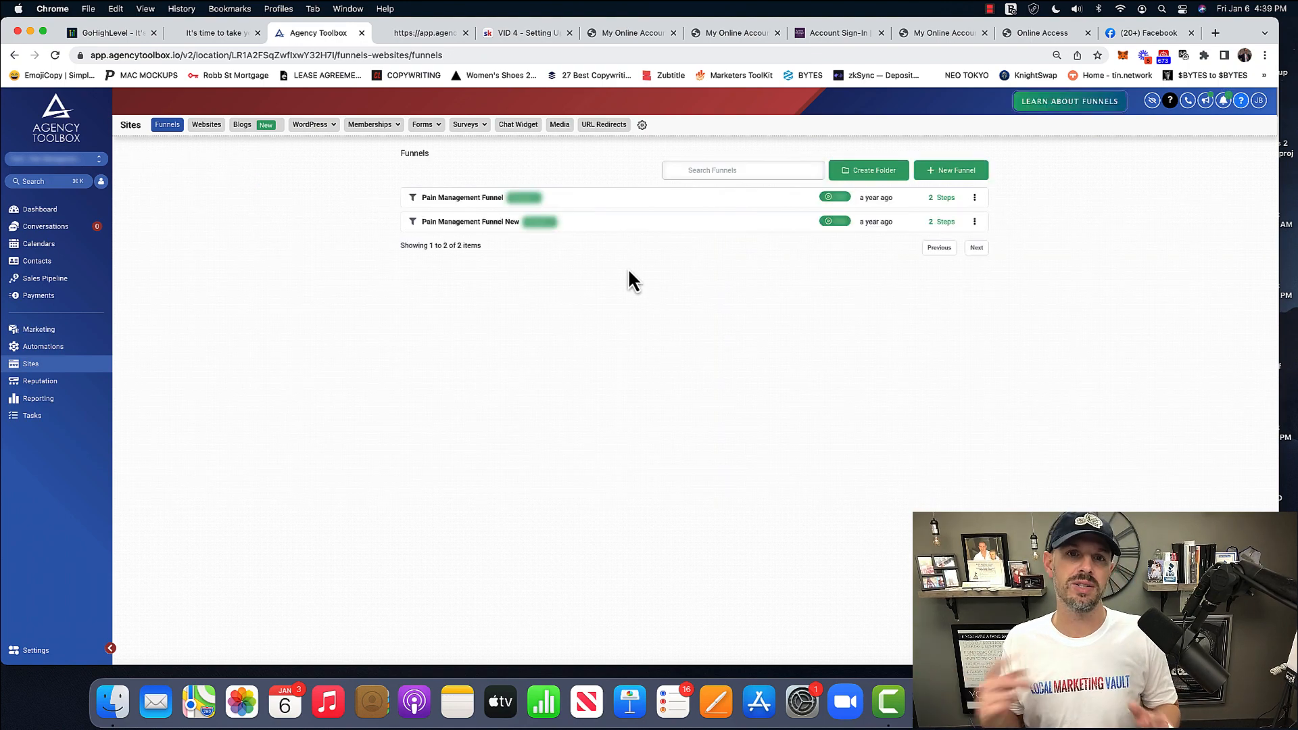
click(447, 197)
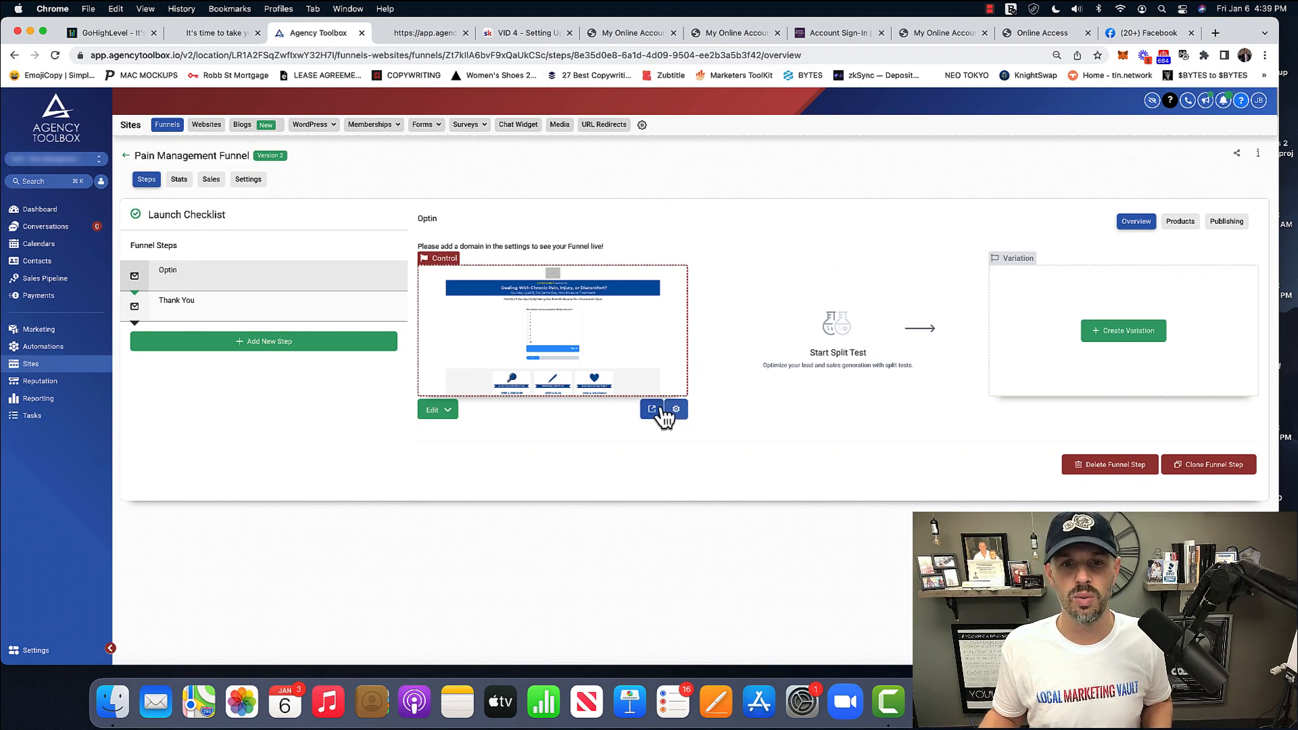
click(655, 411)
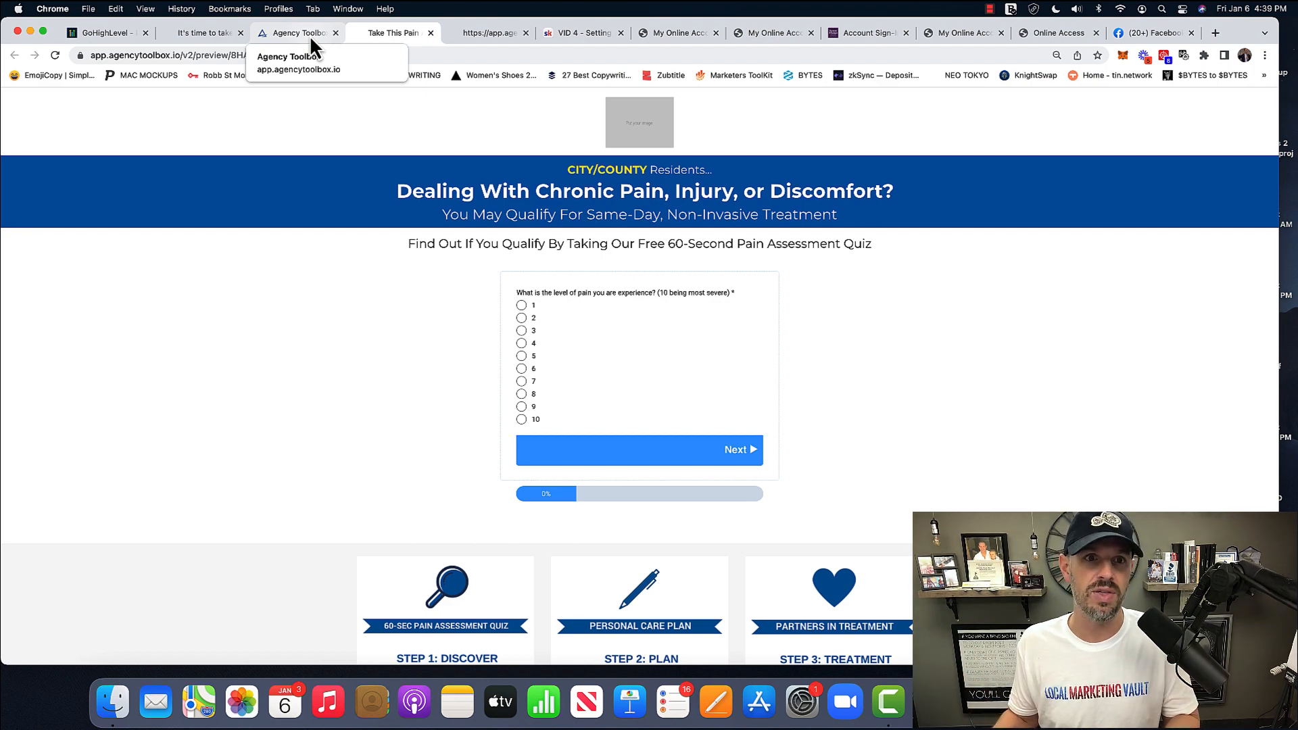
Return to the funnels list and open the Pain Management Funnel New funnel.
click(294, 32)
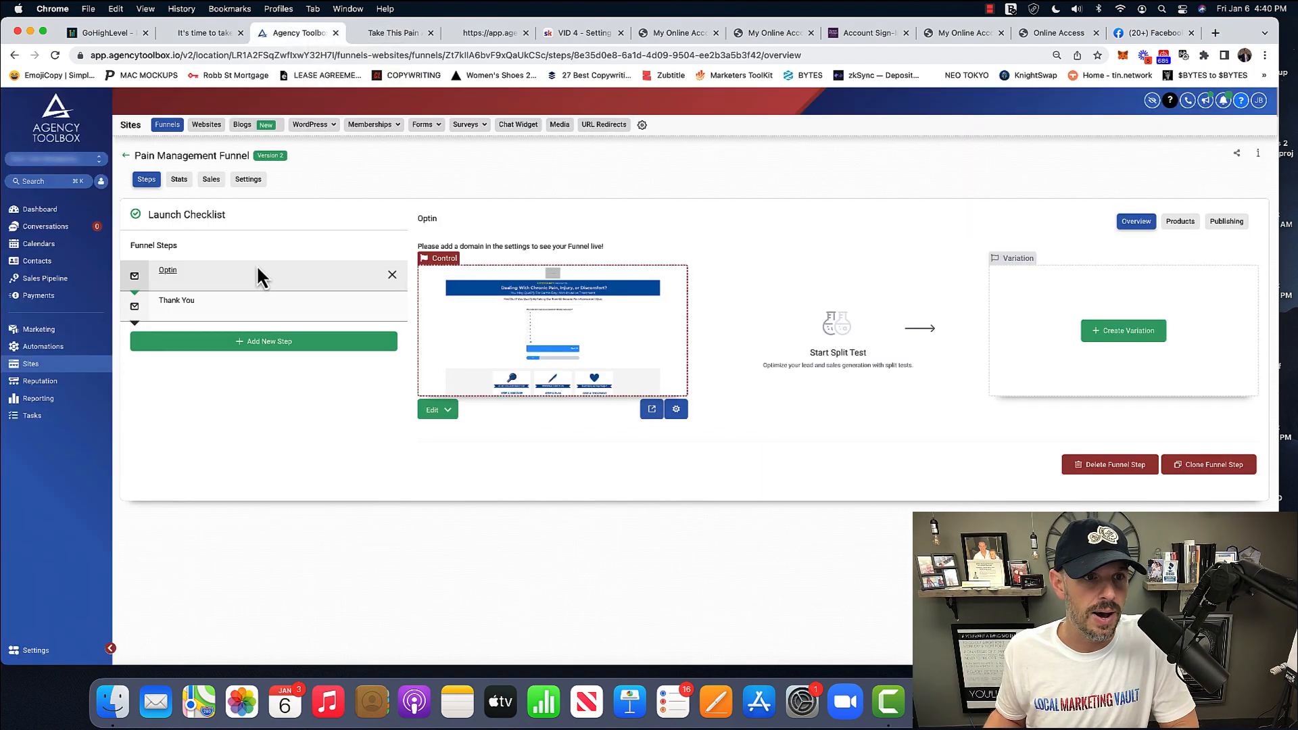
click(127, 156)
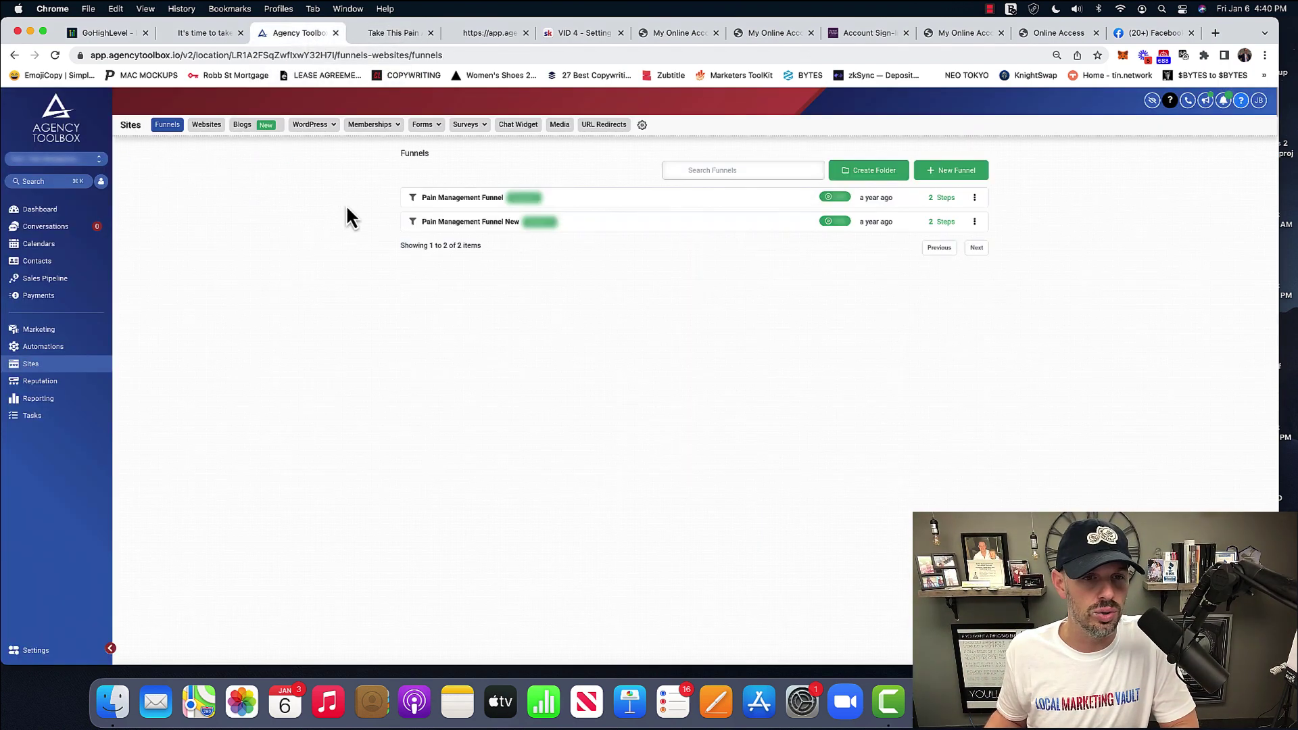
click(463, 223)
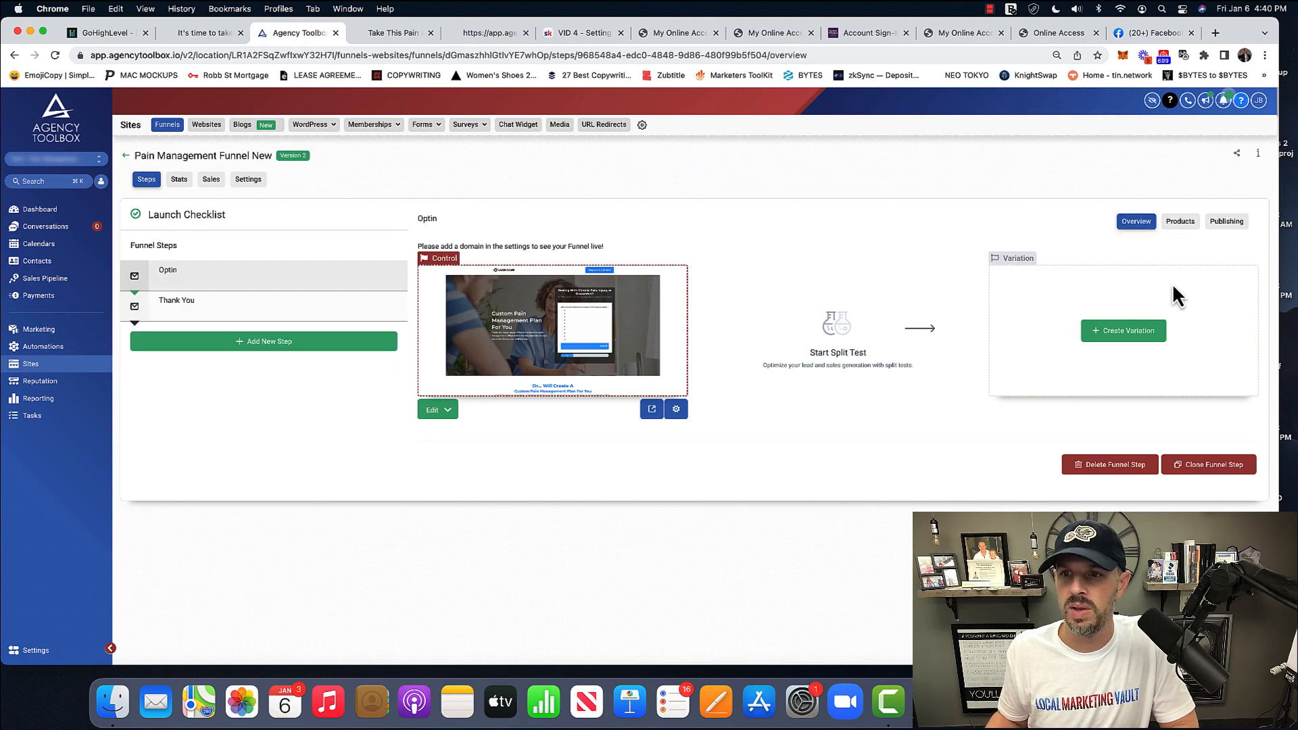
Preview the Optin landing page and pain assessment quiz in their tabs, then return to the funnel overview.
click(652, 409)
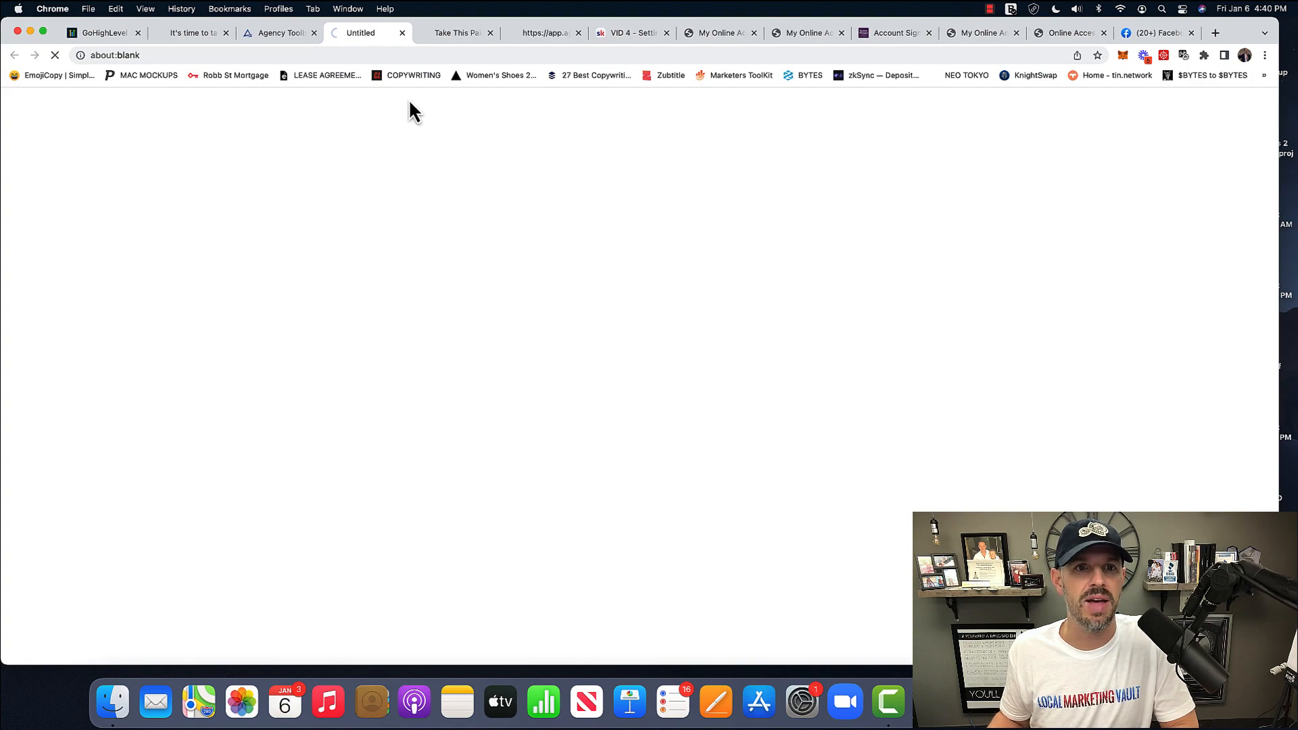
click(437, 38)
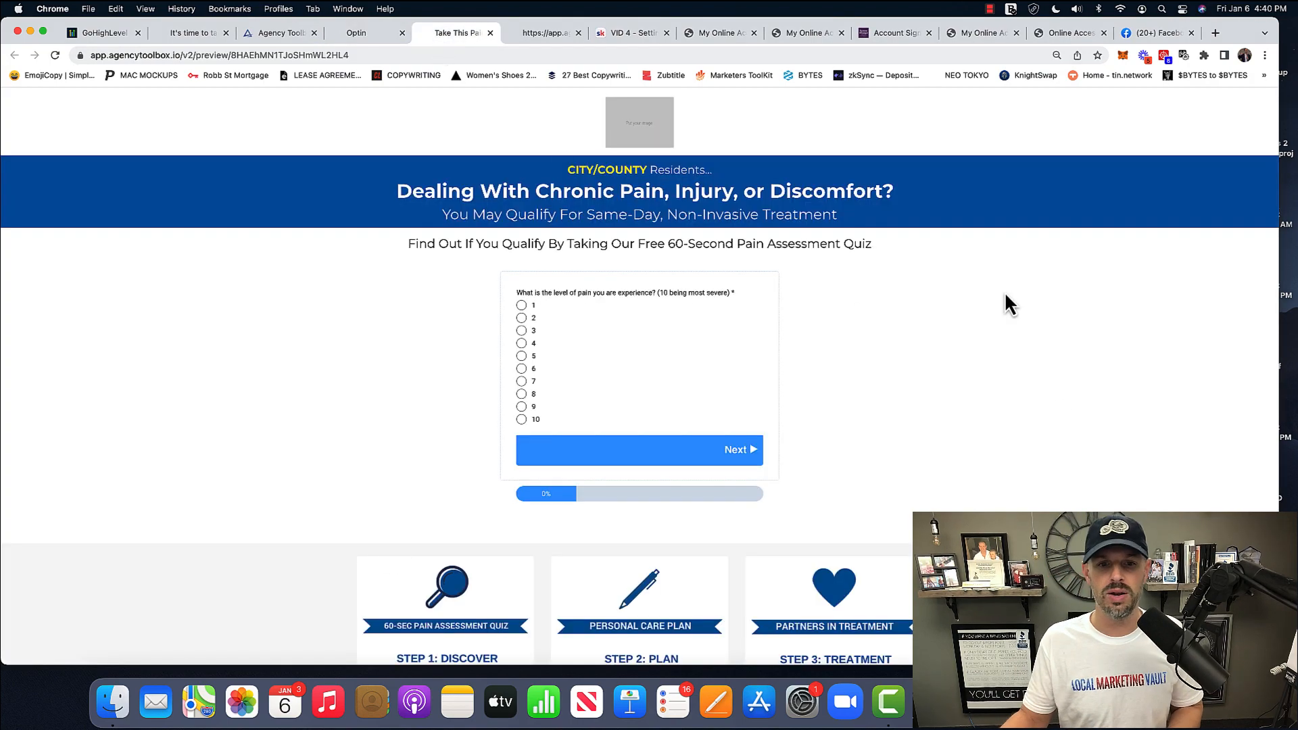
scroll(1009, 304, down, 5)
scroll(1010, 305, up, 5)
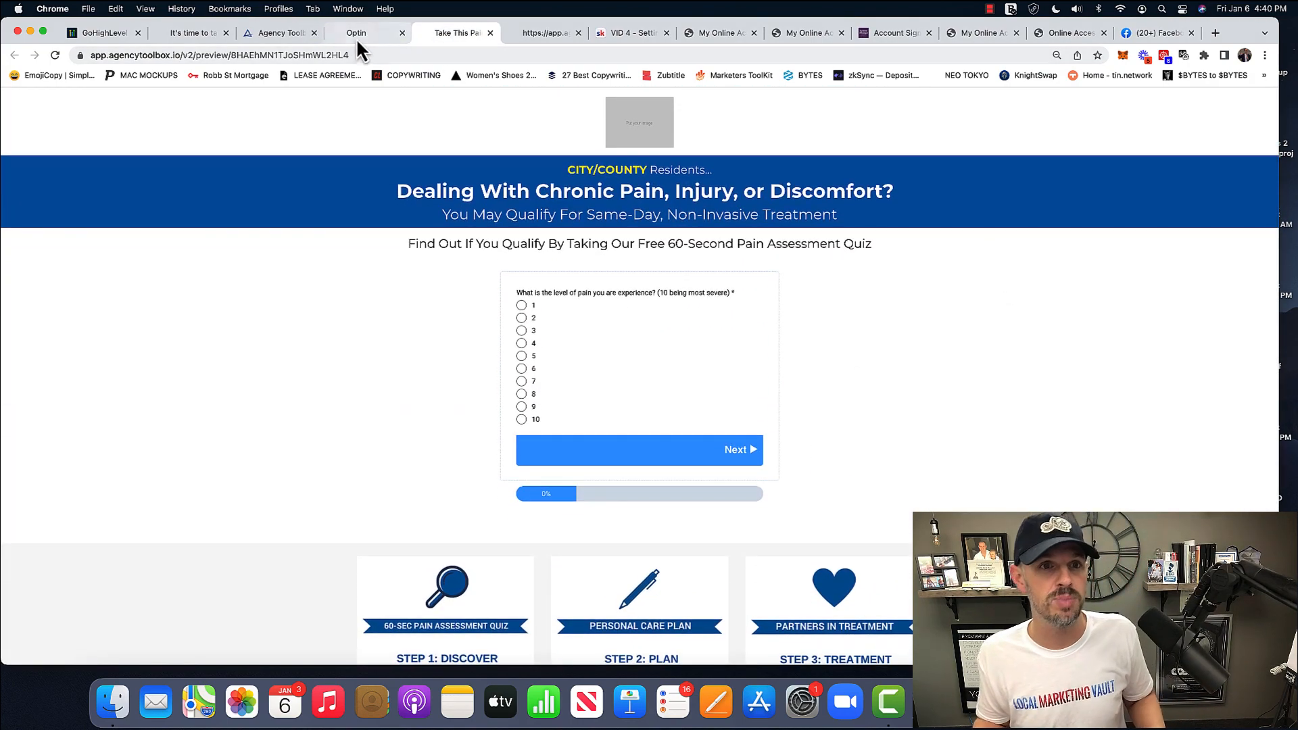
click(354, 37)
scroll(599, 439, down, 10)
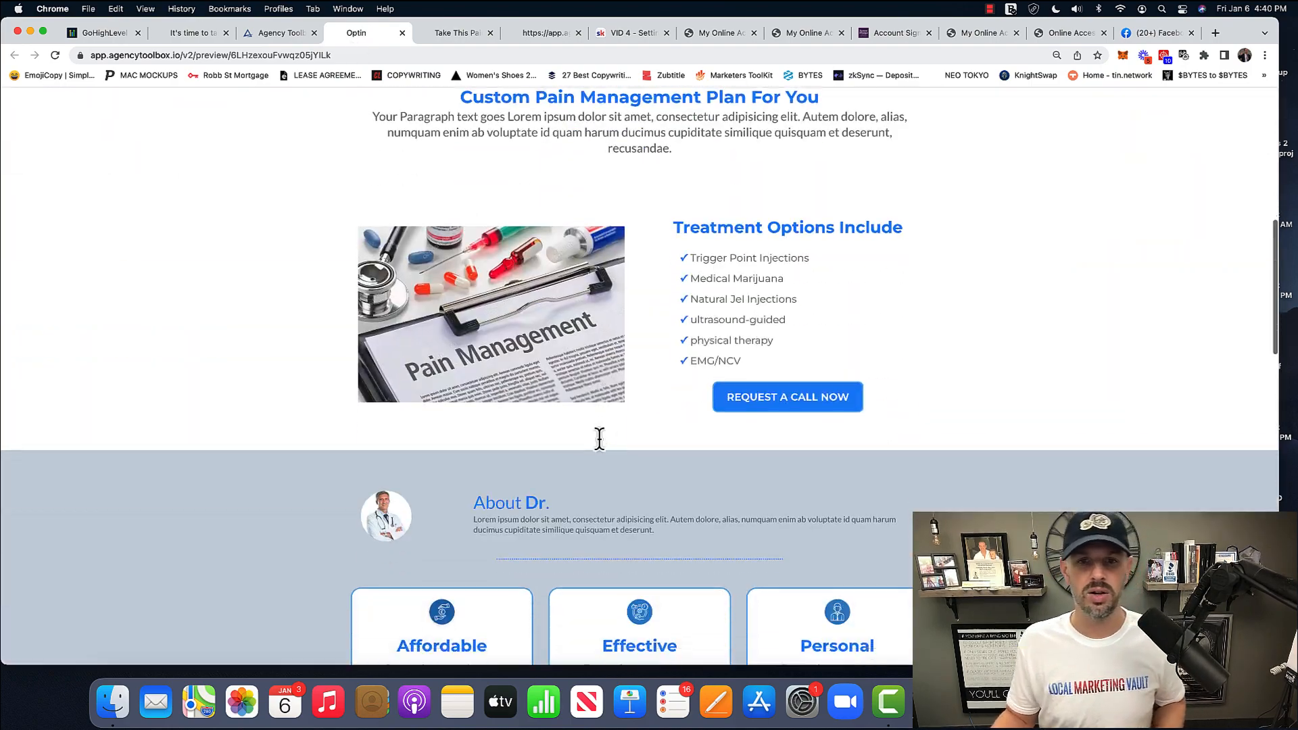
scroll(600, 438, down, 10)
scroll(599, 439, down, 10)
scroll(600, 438, up, 15)
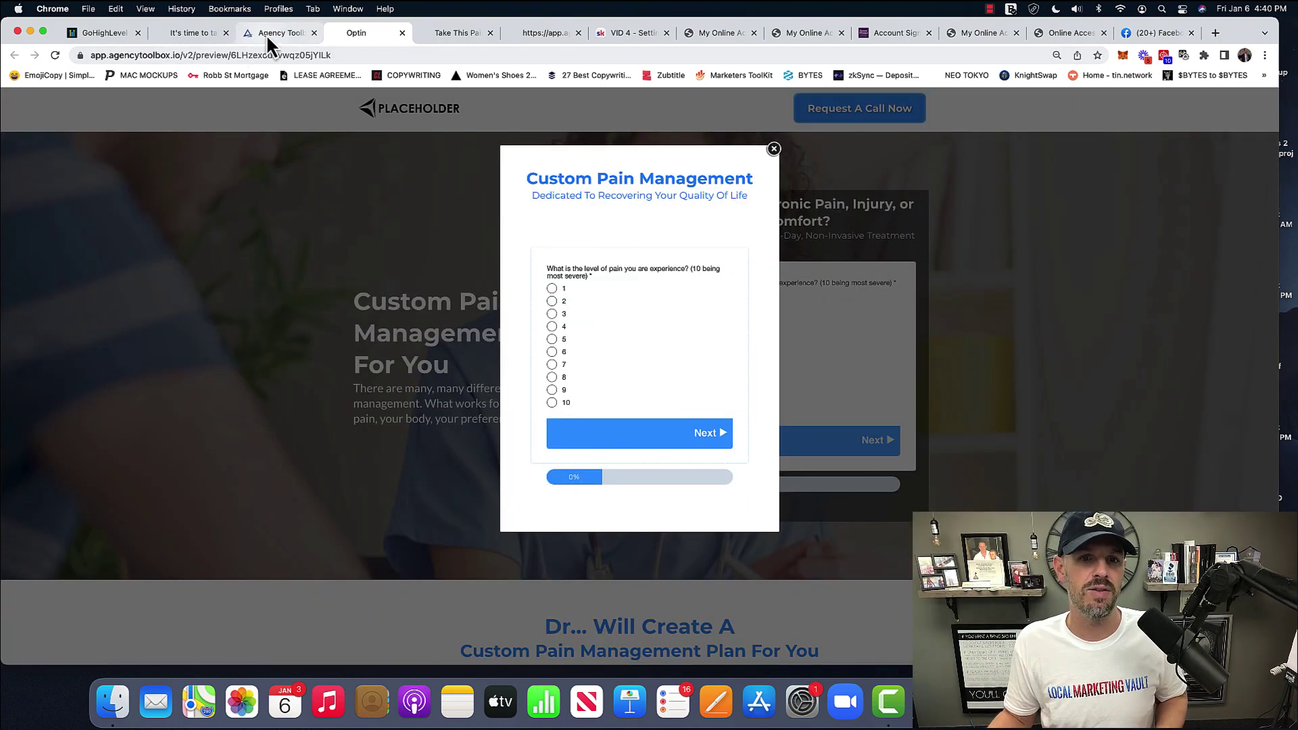
click(266, 34)
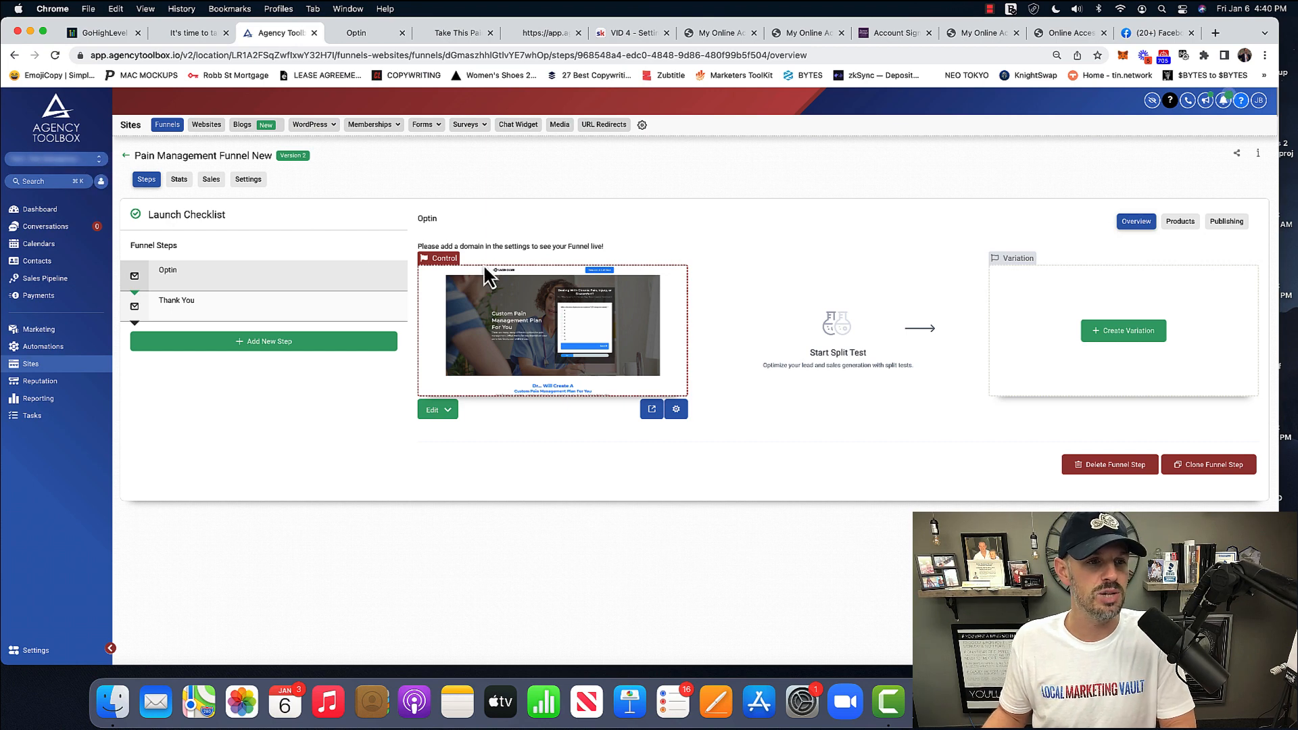
Review the Reputation overview and its review Requests list.
click(40, 382)
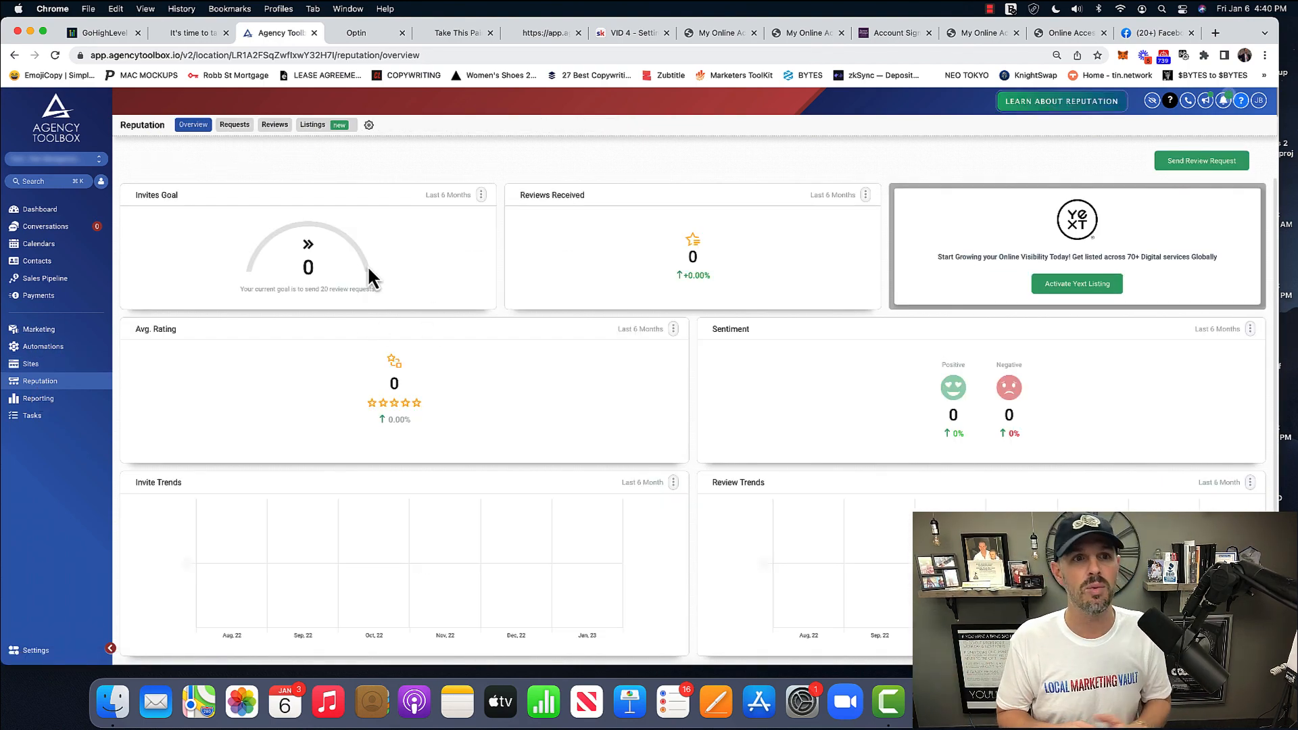
click(234, 125)
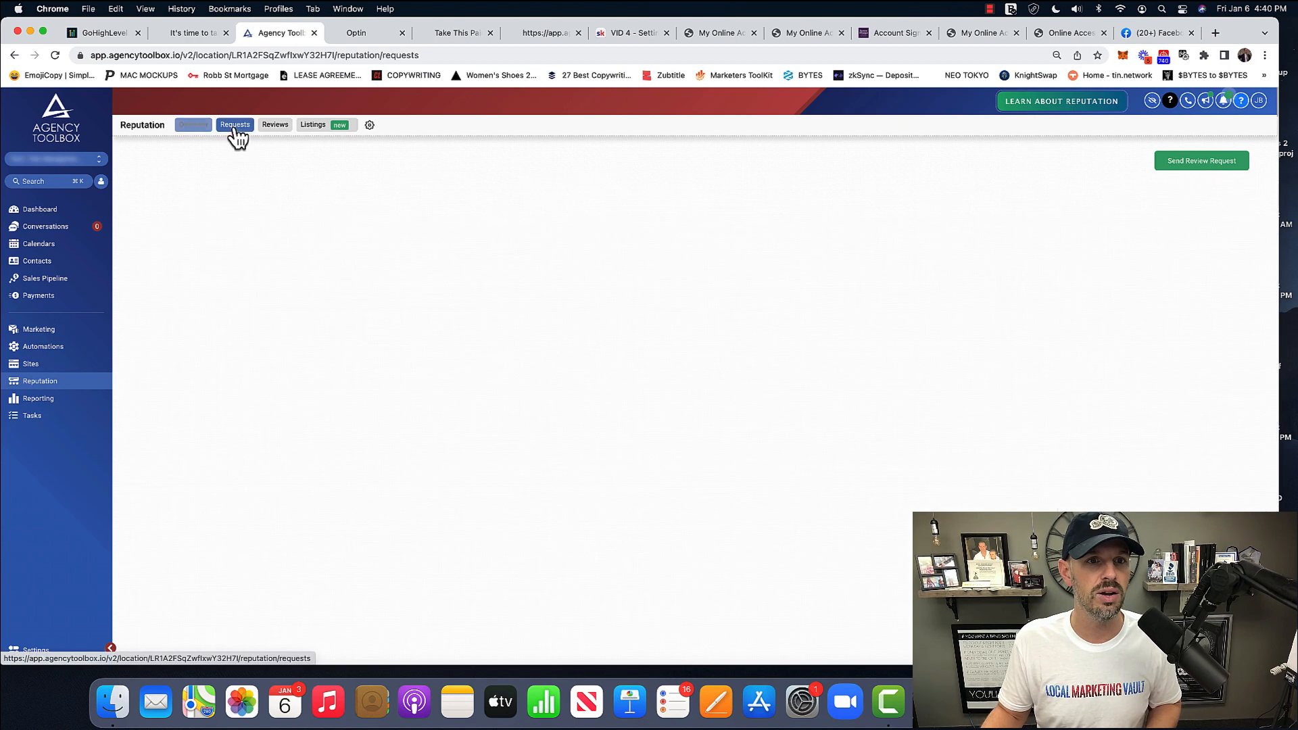
click(42, 383)
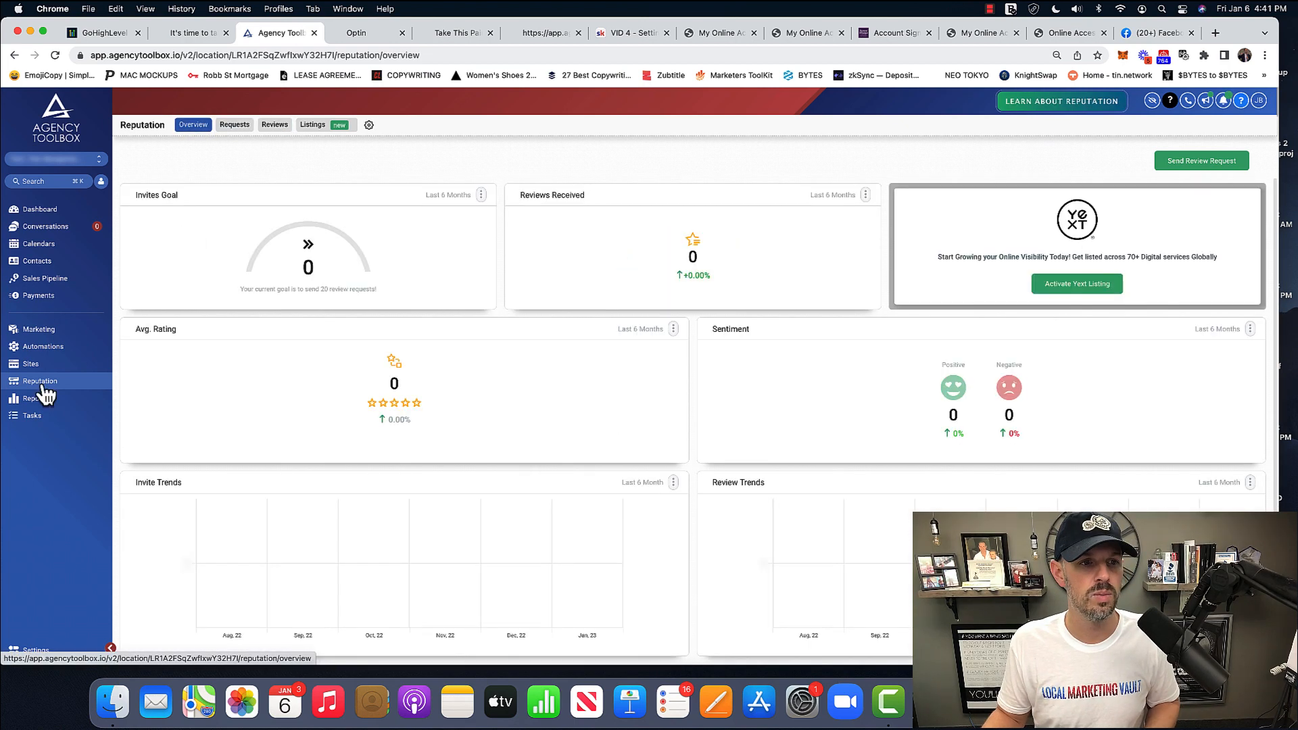
scroll(420, 540, down, 3)
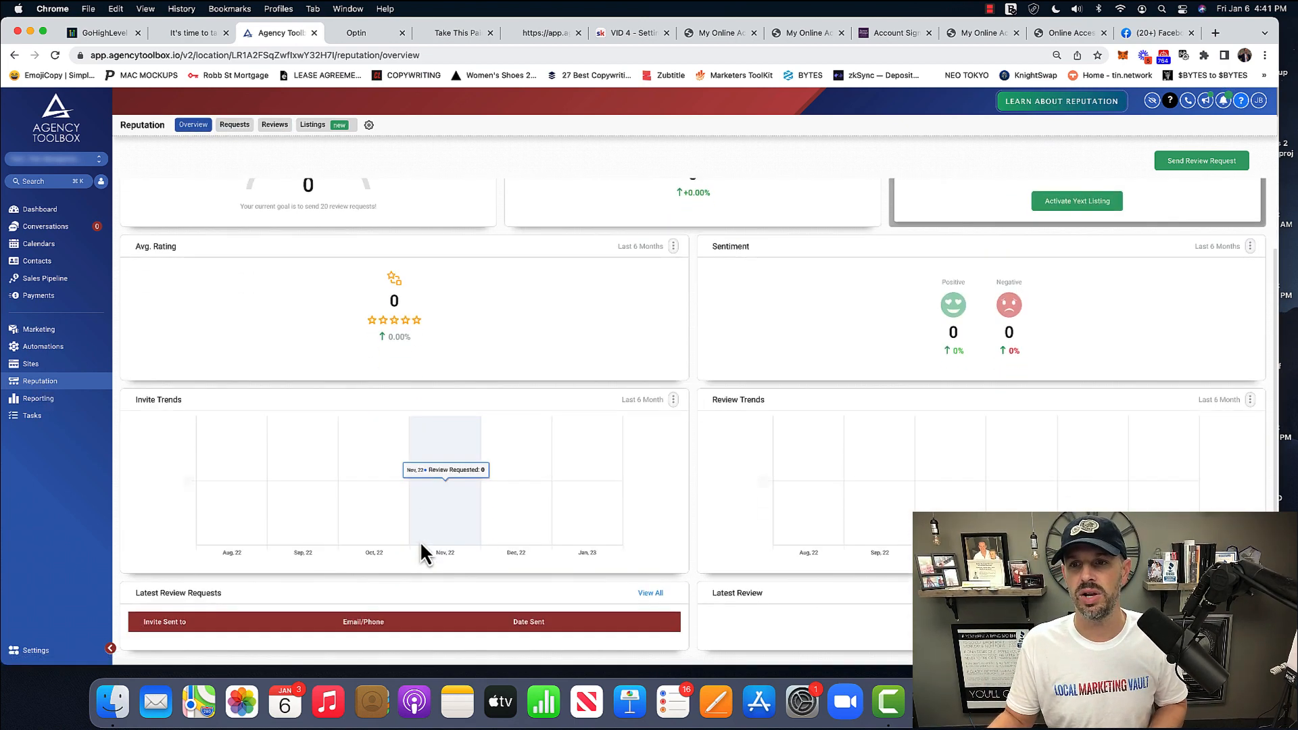
scroll(420, 541, up, 3)
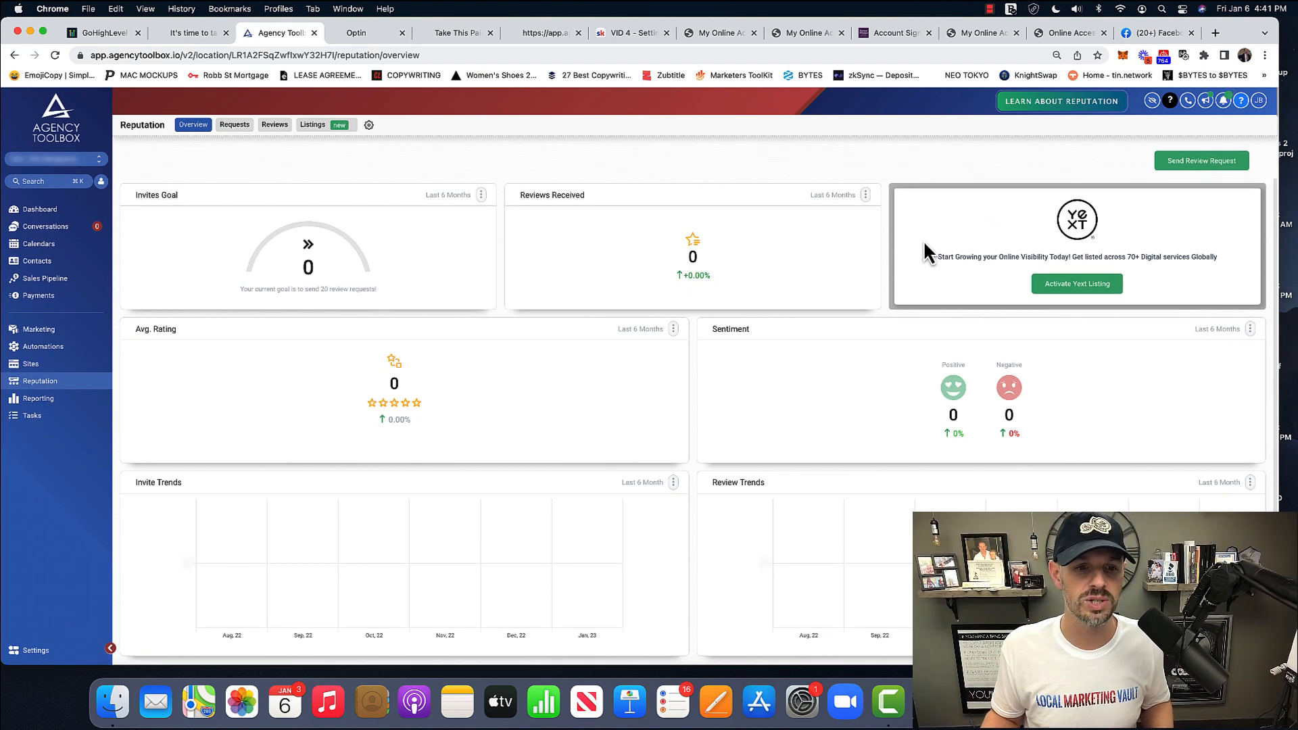
scroll(924, 241, down, 2)
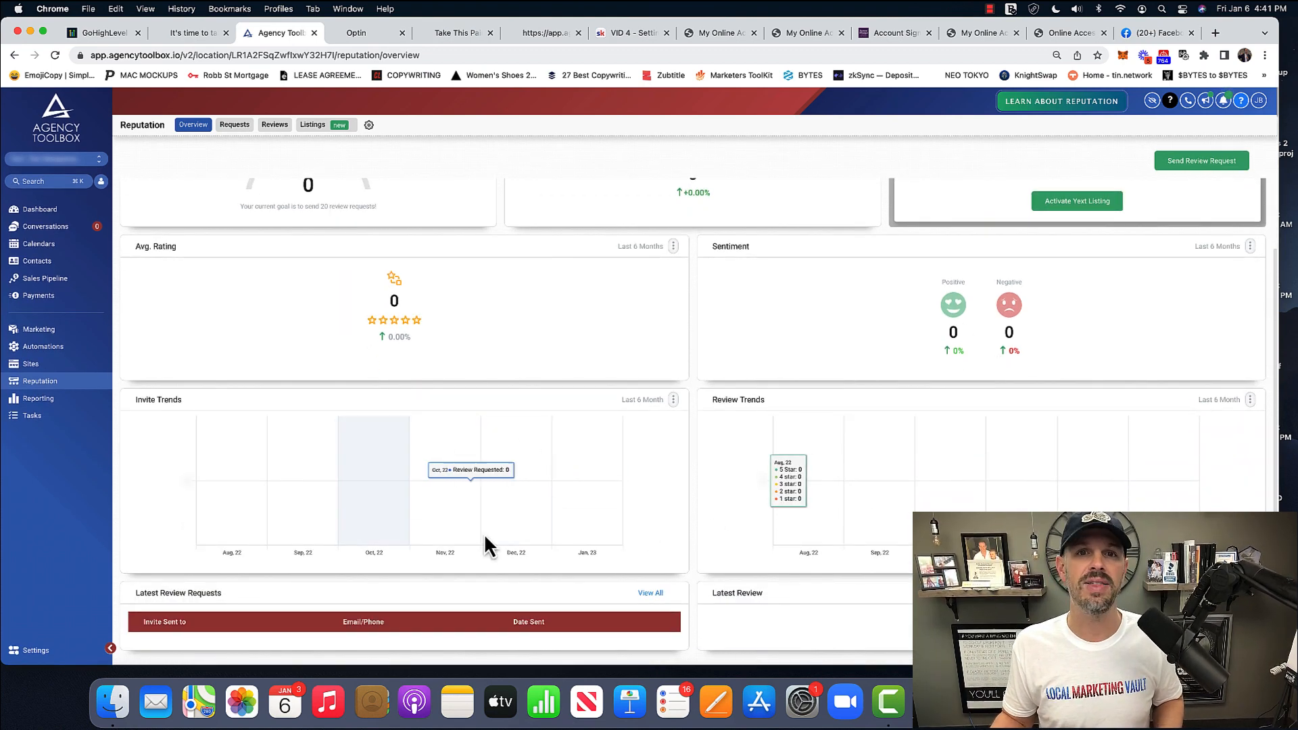
scroll(637, 327, up, 3)
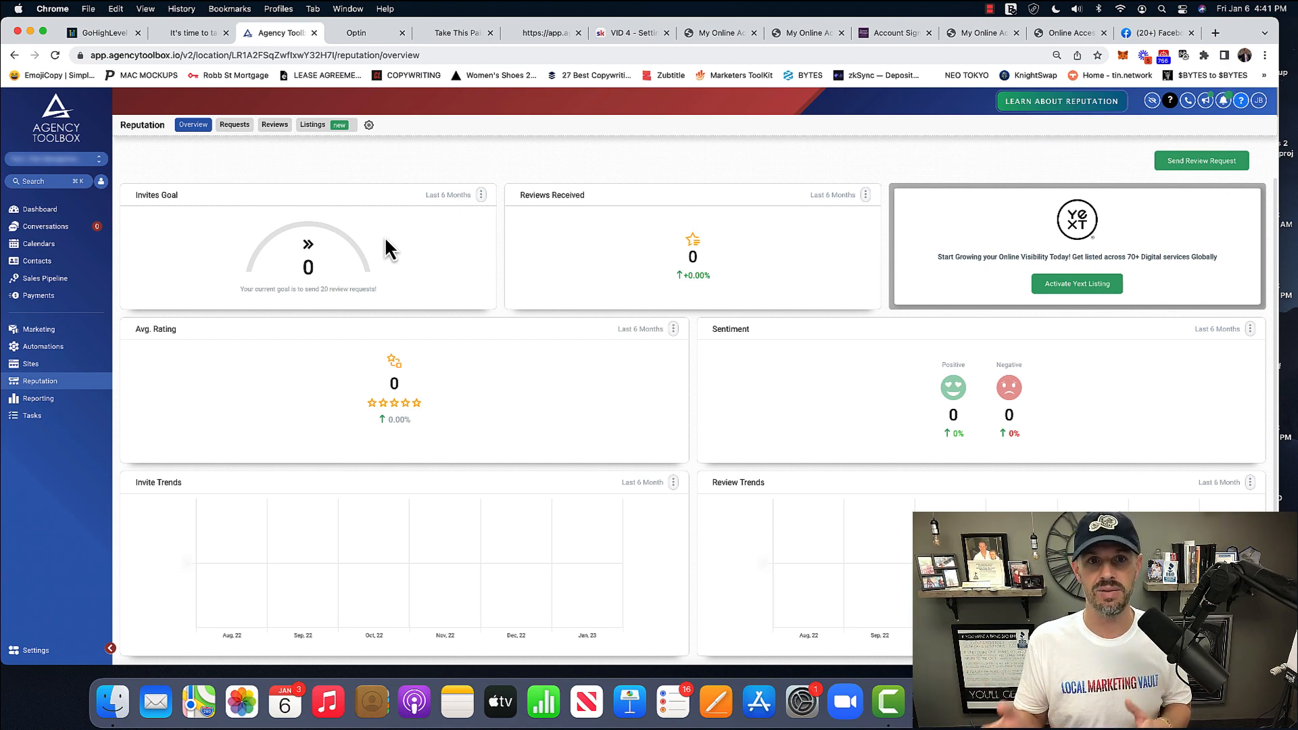
View the Google Ads reporting, then go to the account dashboard.
click(38, 398)
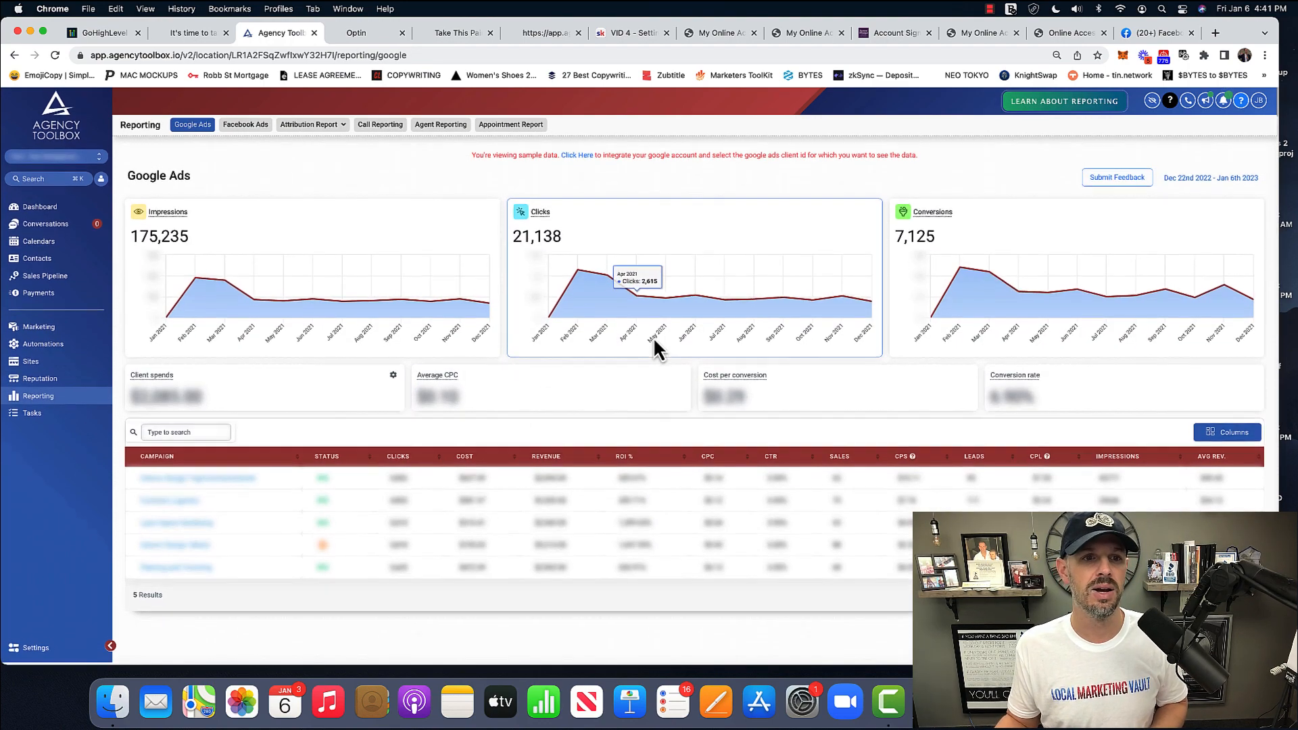
click(29, 421)
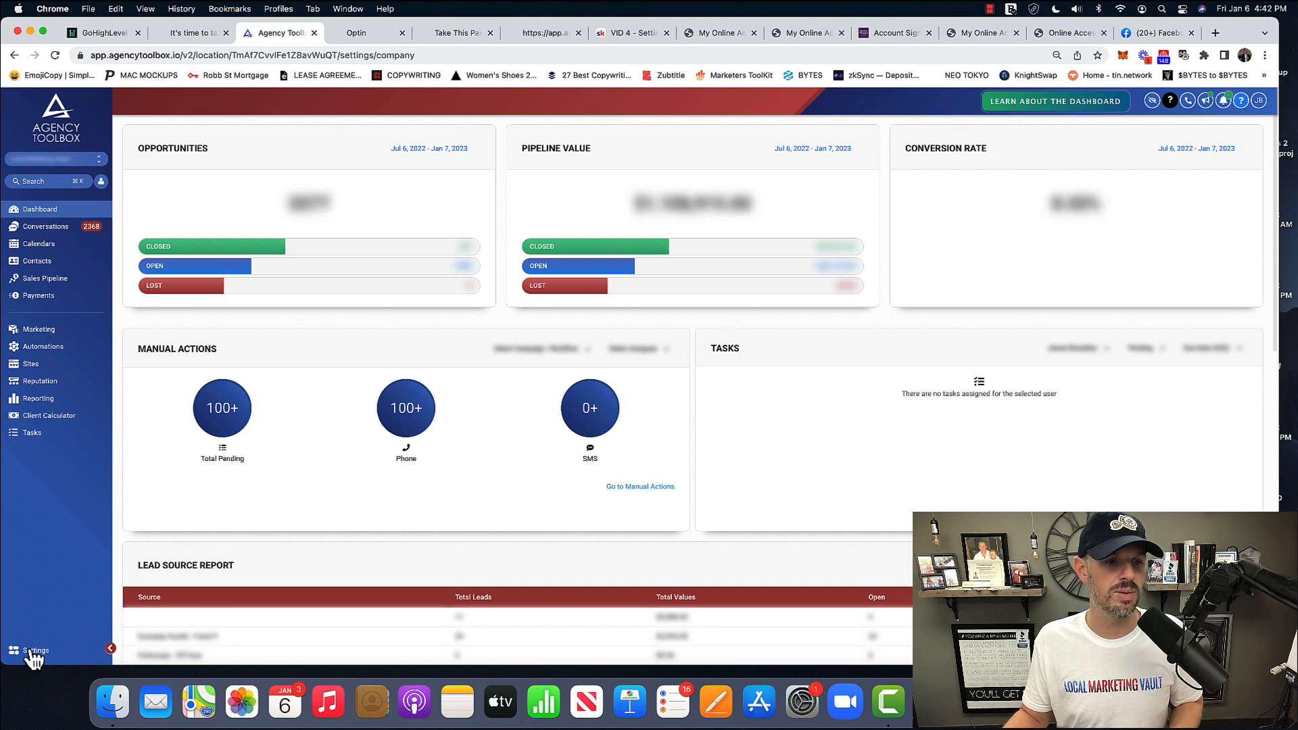
In Settings, check Business Info and Company Billing, ending on the My Staff team list.
click(35, 654)
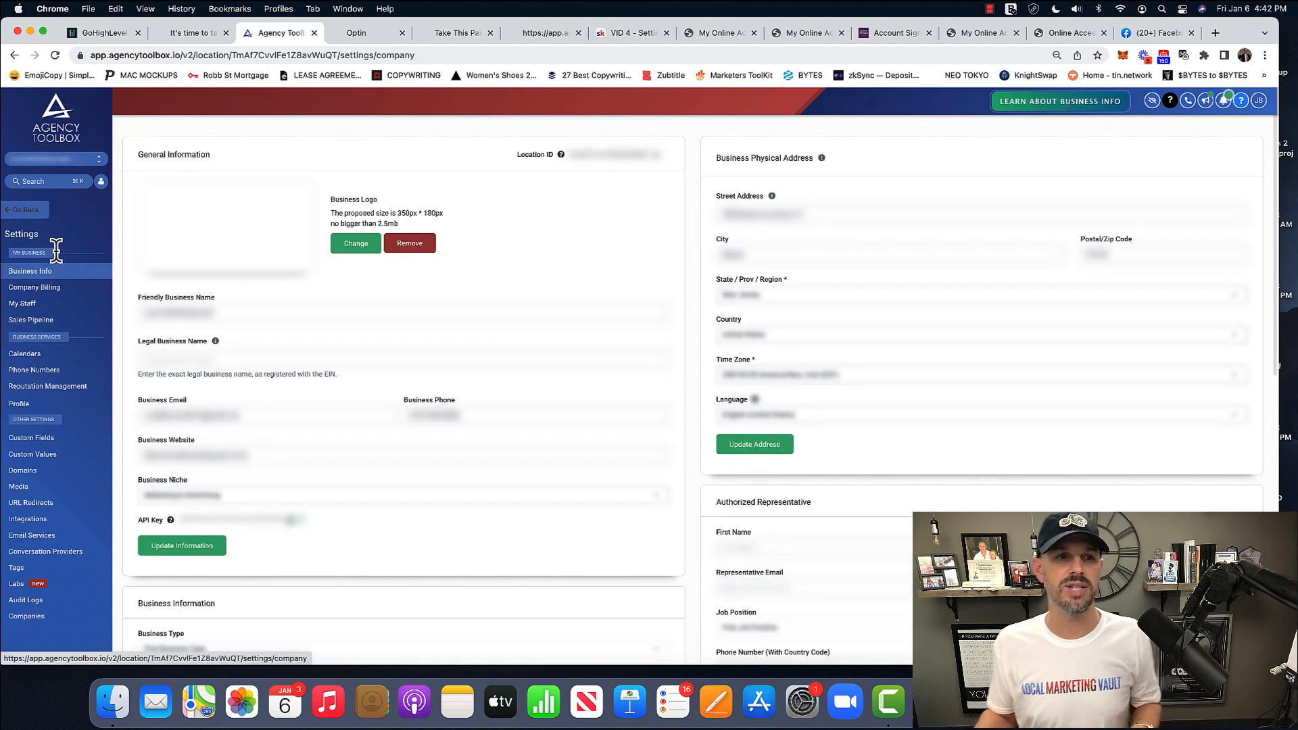
click(35, 287)
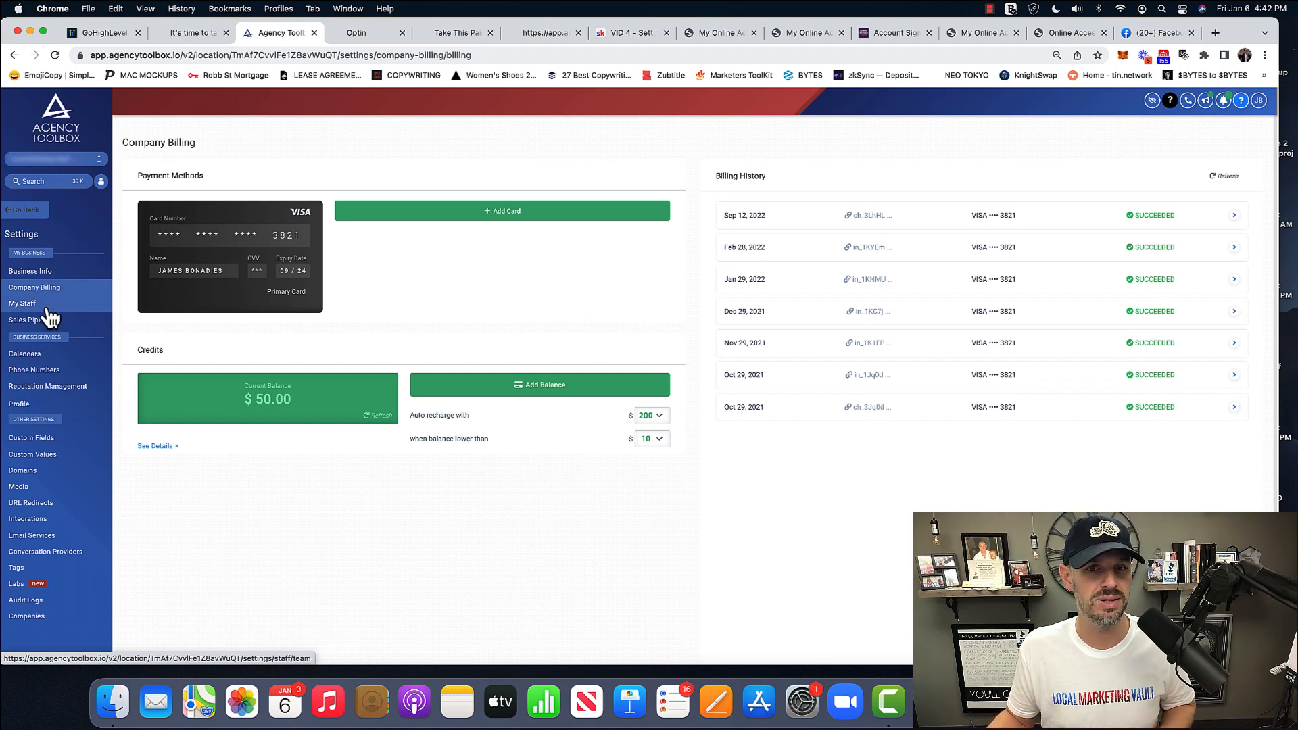
click(23, 303)
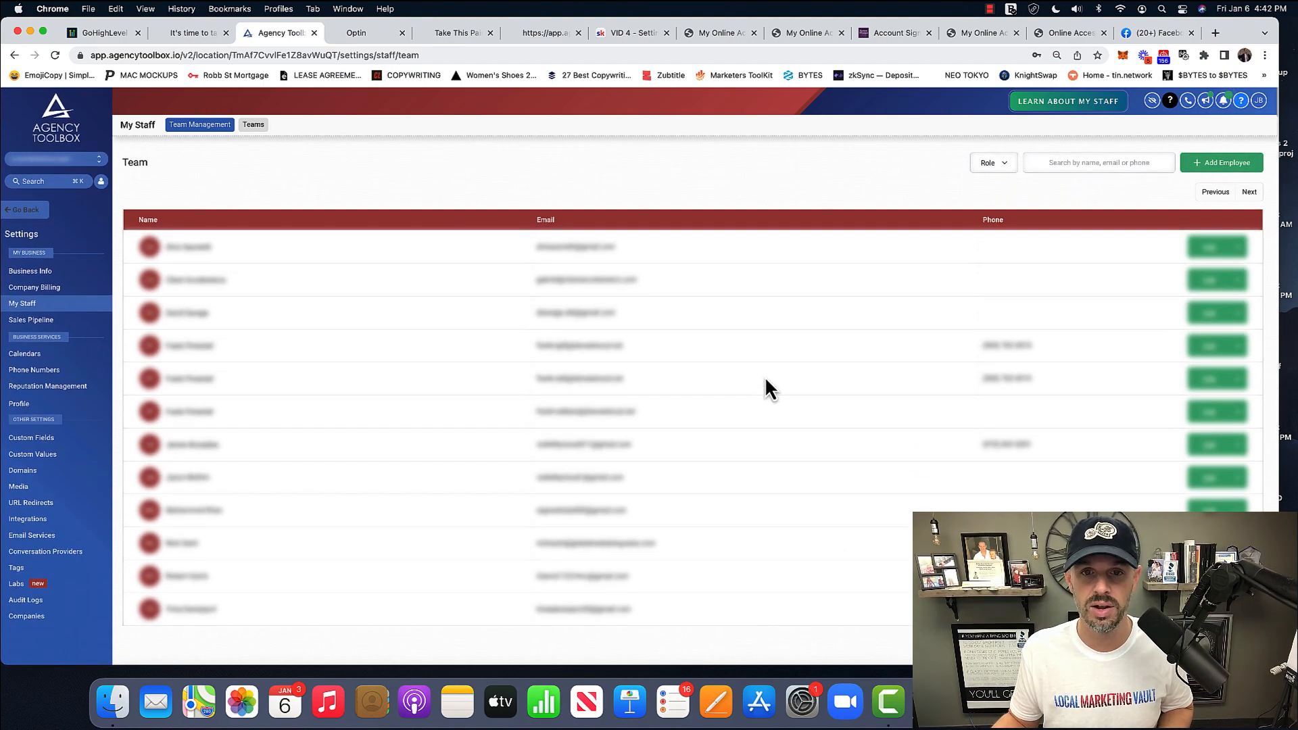
click(1212, 254)
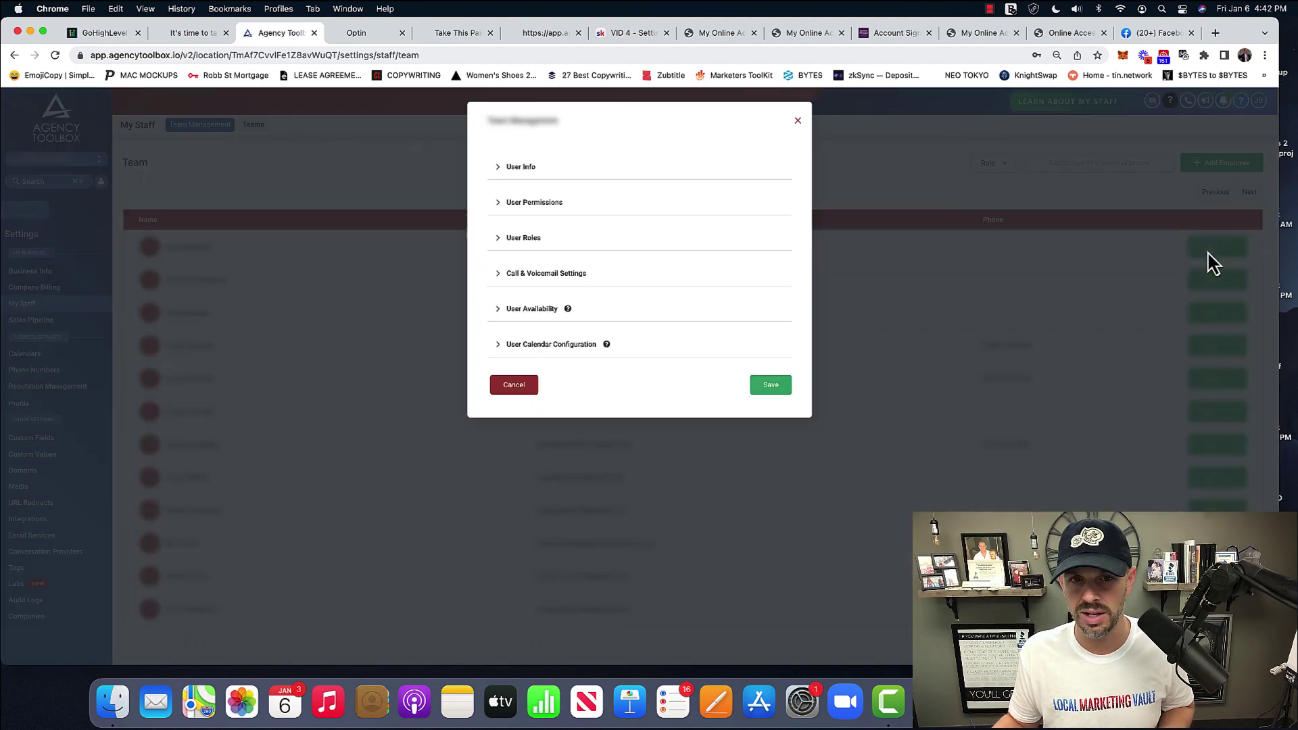
click(539, 170)
click(537, 172)
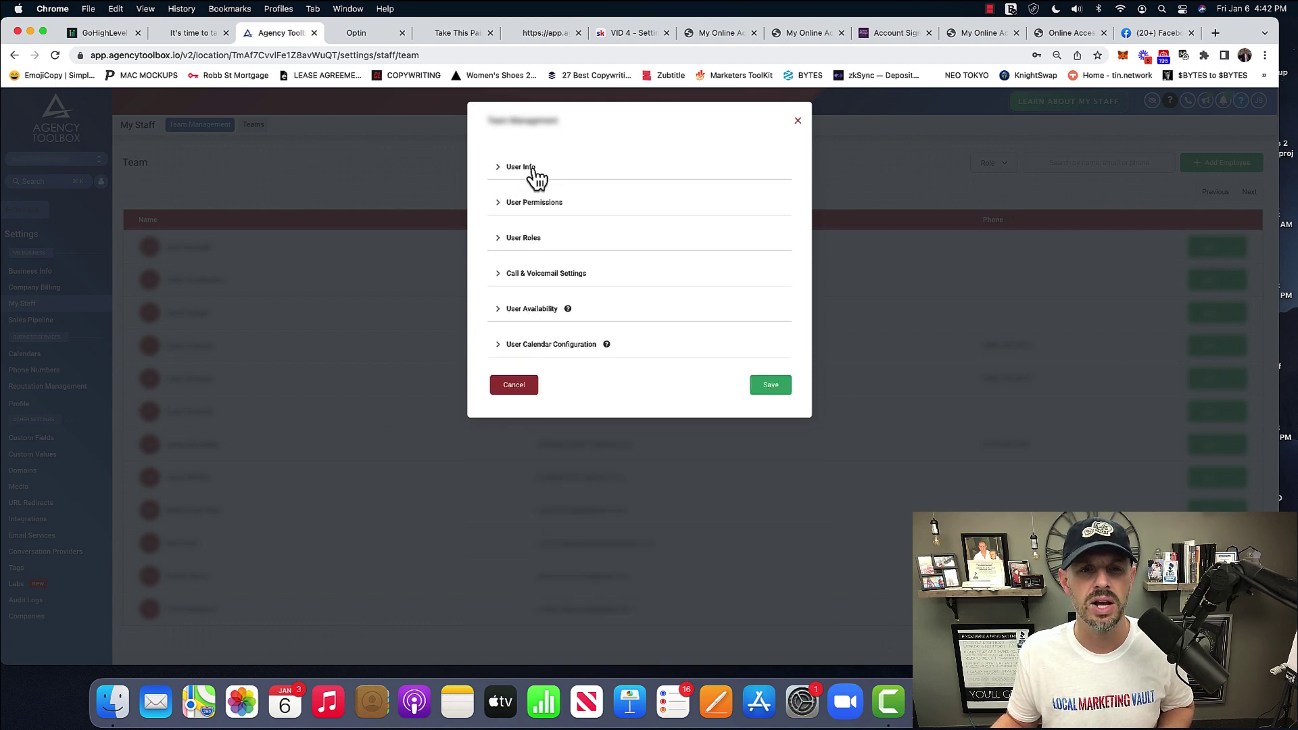
click(521, 167)
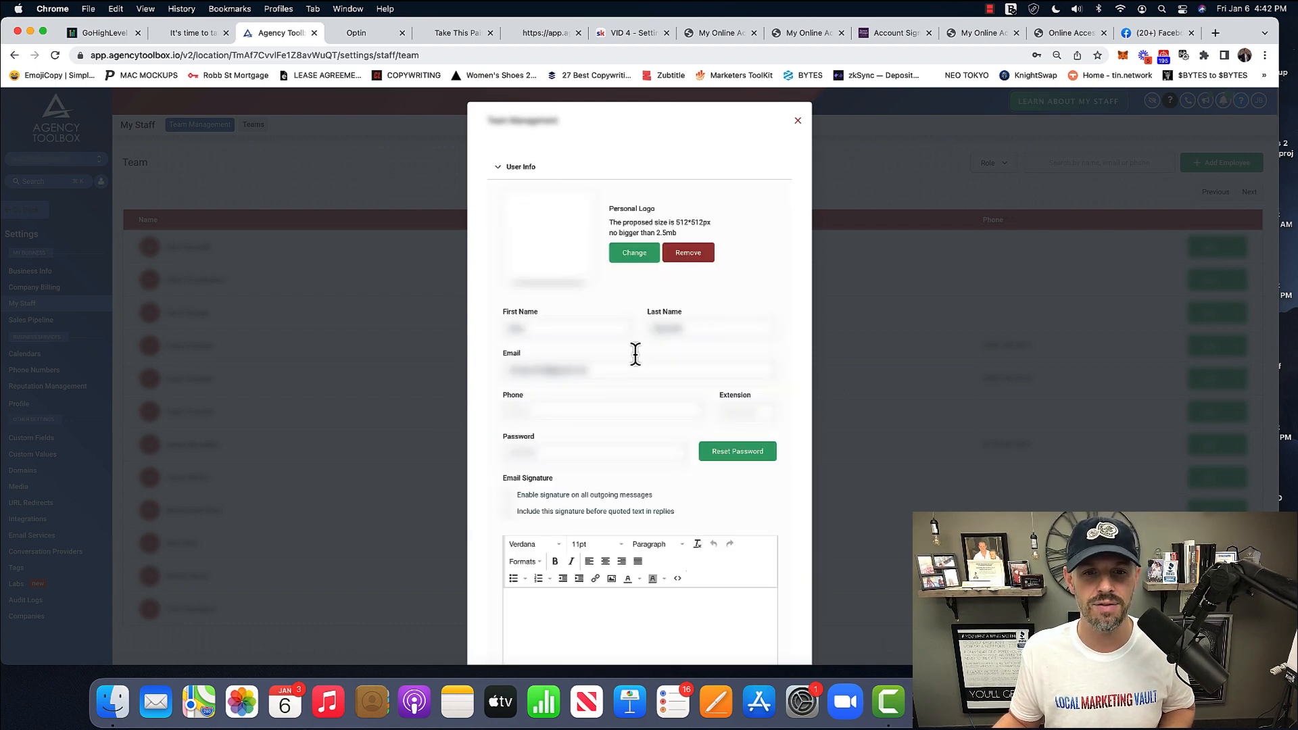
scroll(641, 365, down, 10)
scroll(642, 364, down, 5)
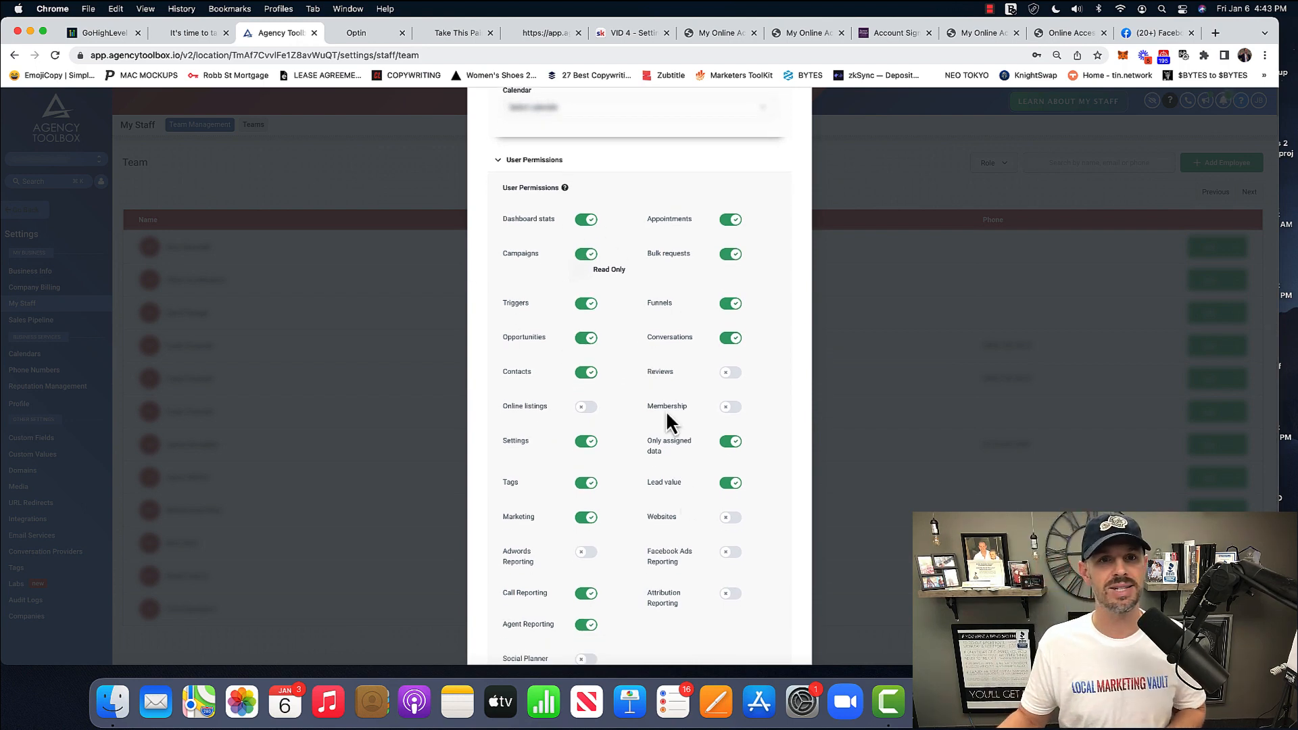
scroll(664, 346, down, 2)
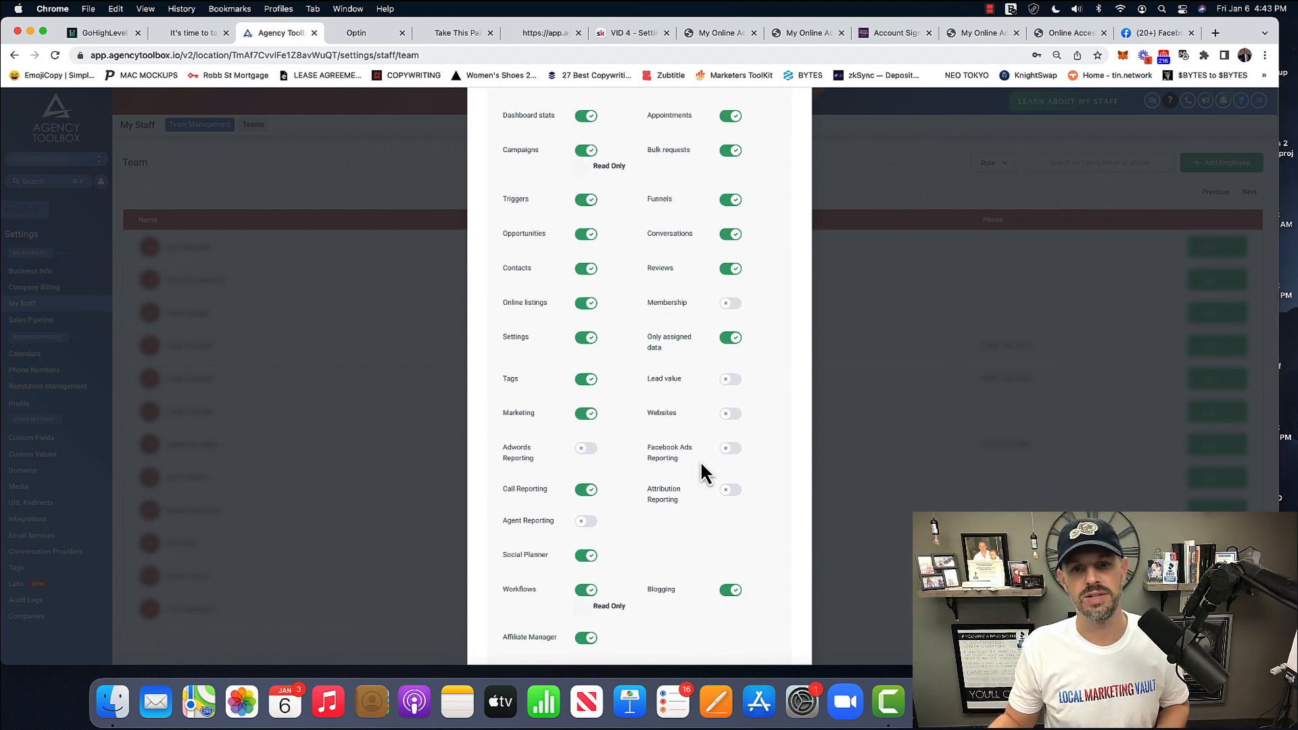
scroll(674, 386, up, 2)
scroll(565, 403, down, 5)
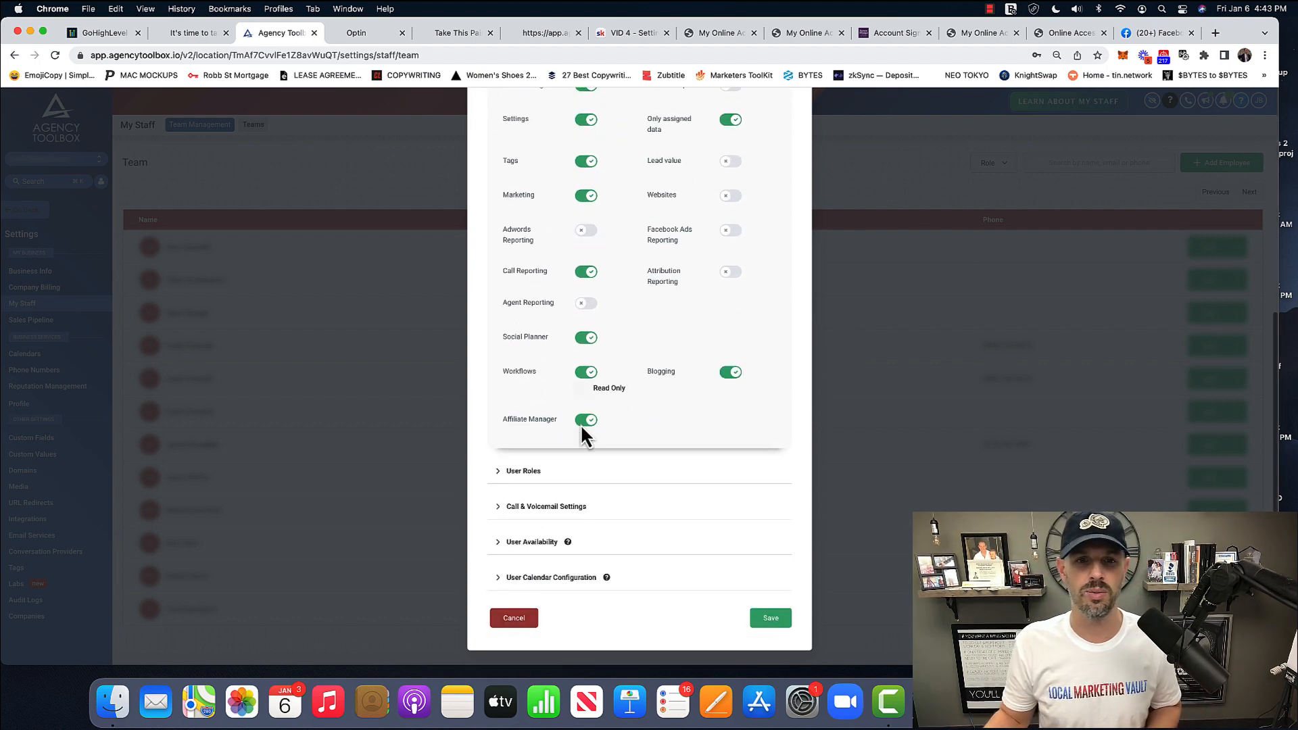
click(523, 472)
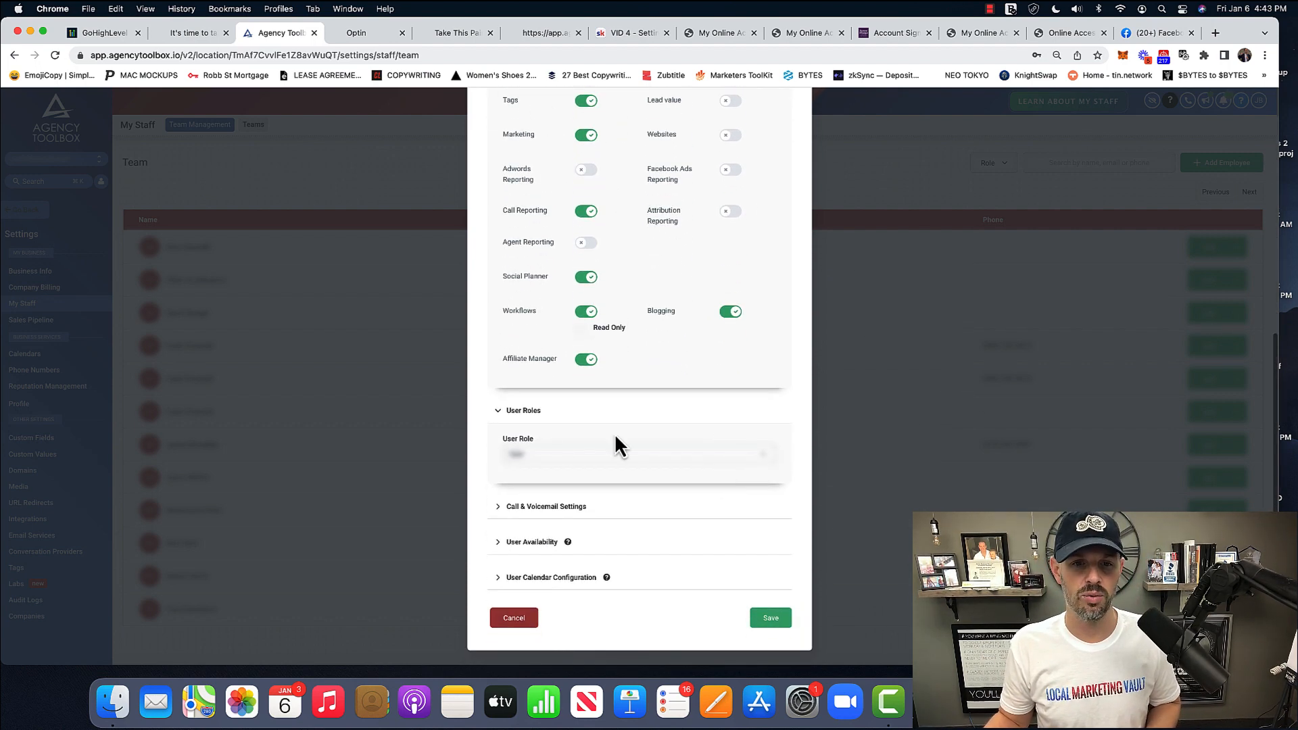
click(546, 506)
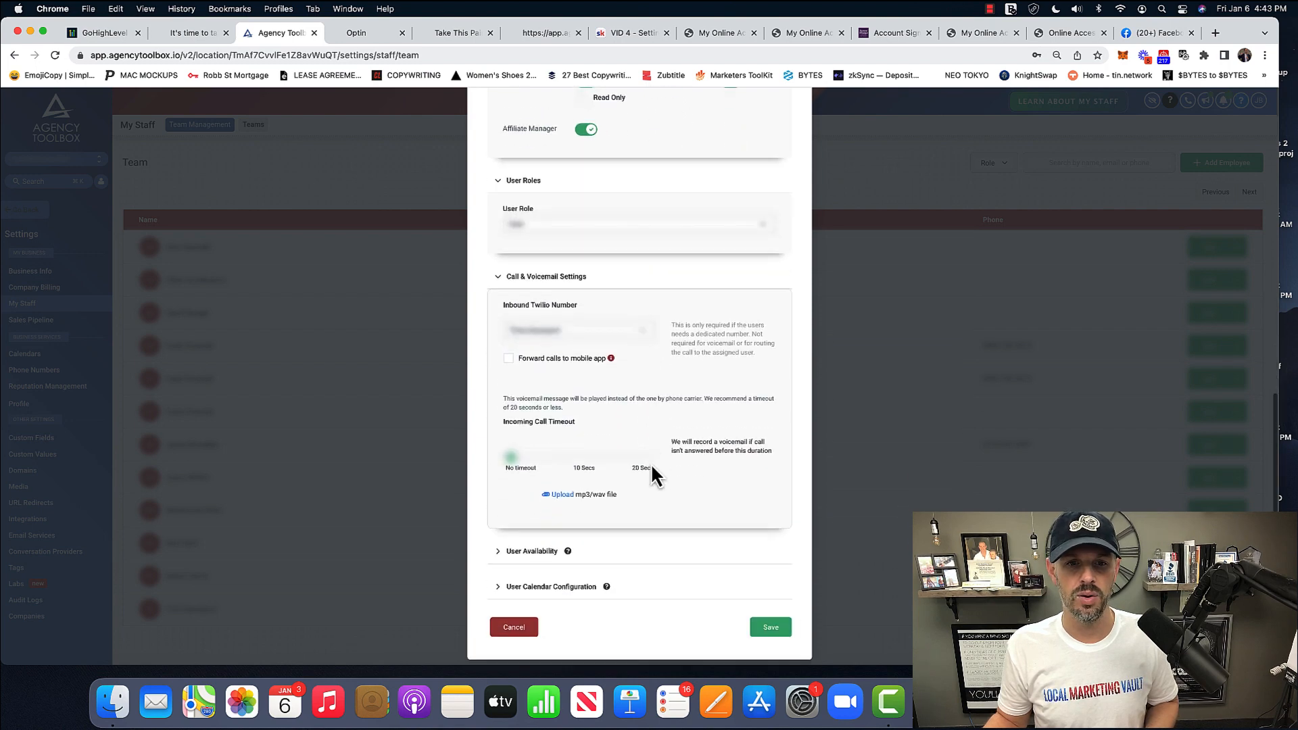
click(530, 551)
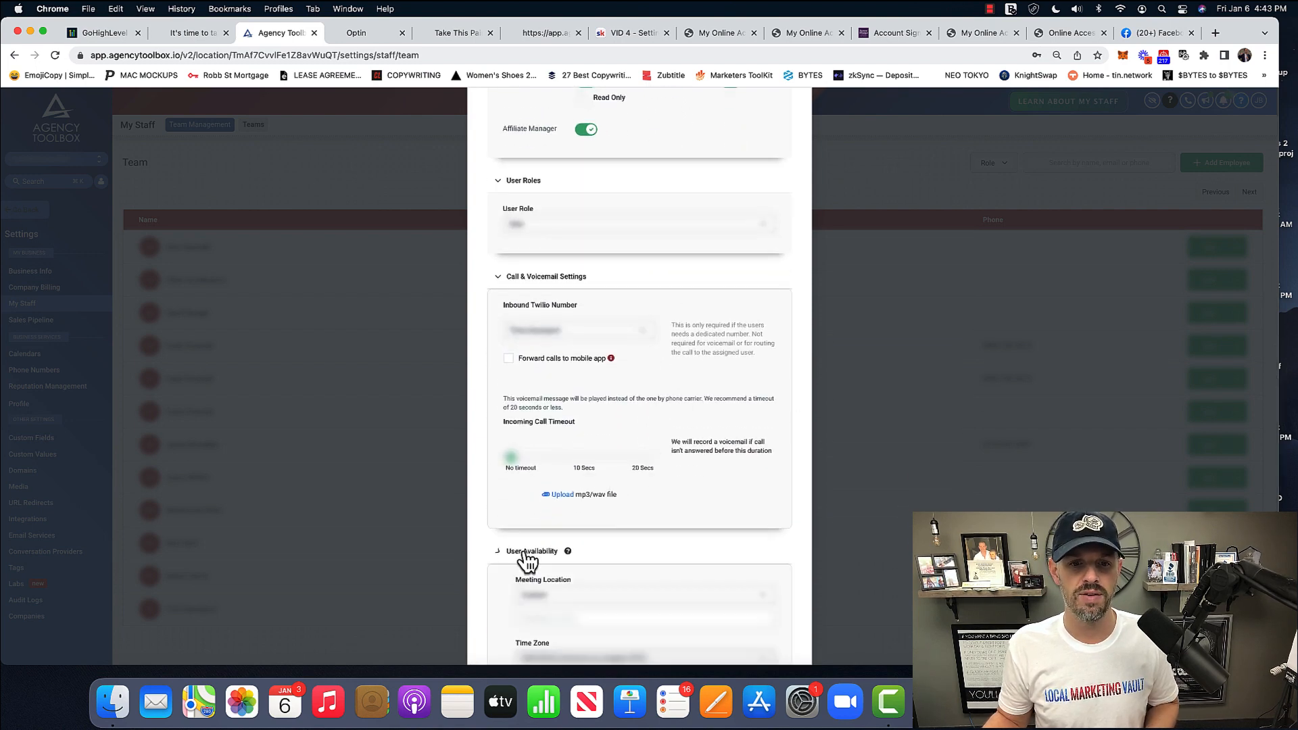
scroll(651, 524, down, 5)
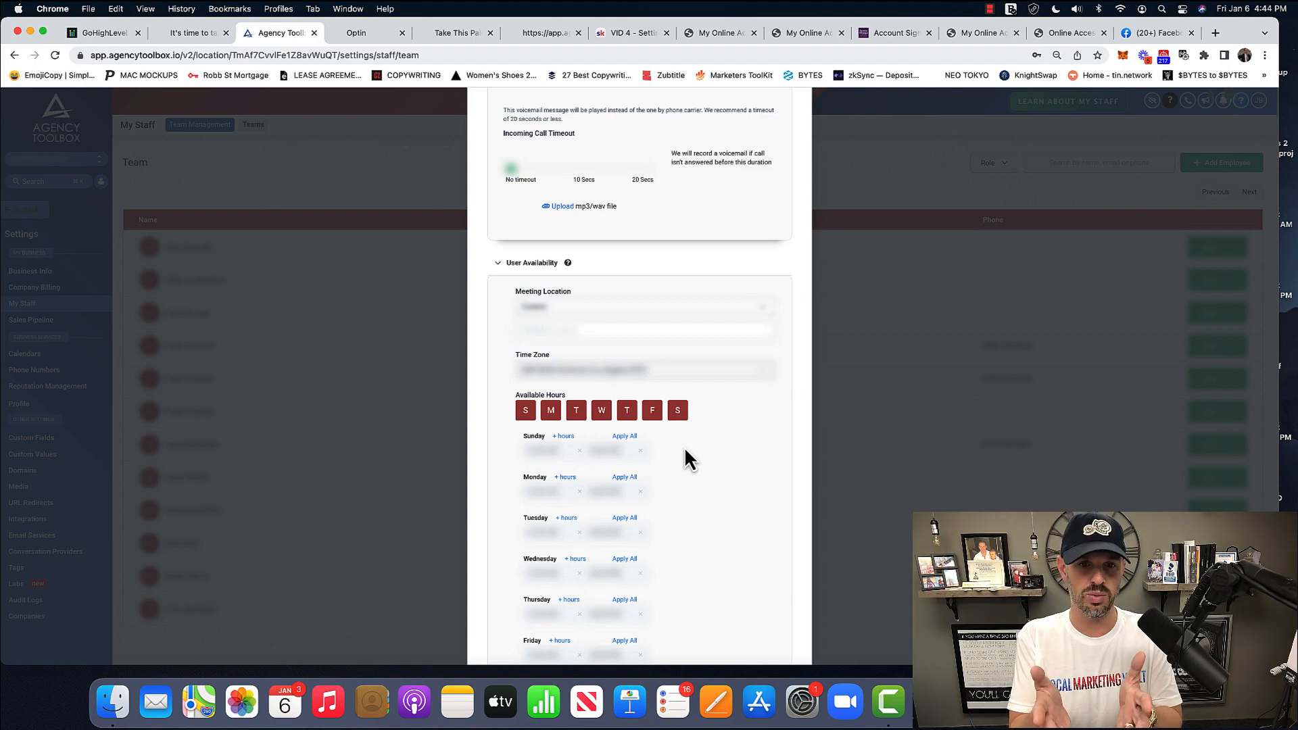
scroll(685, 459, down, 5)
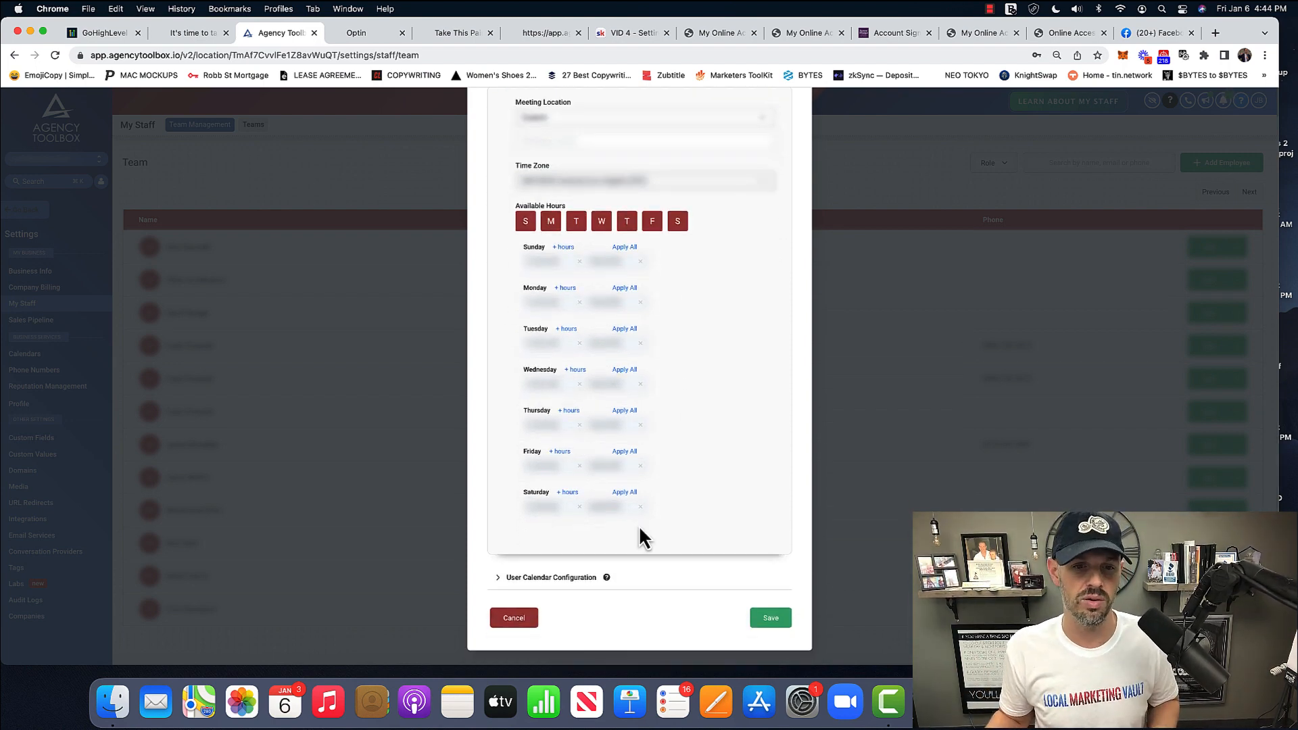
click(569, 578)
scroll(661, 535, down, 5)
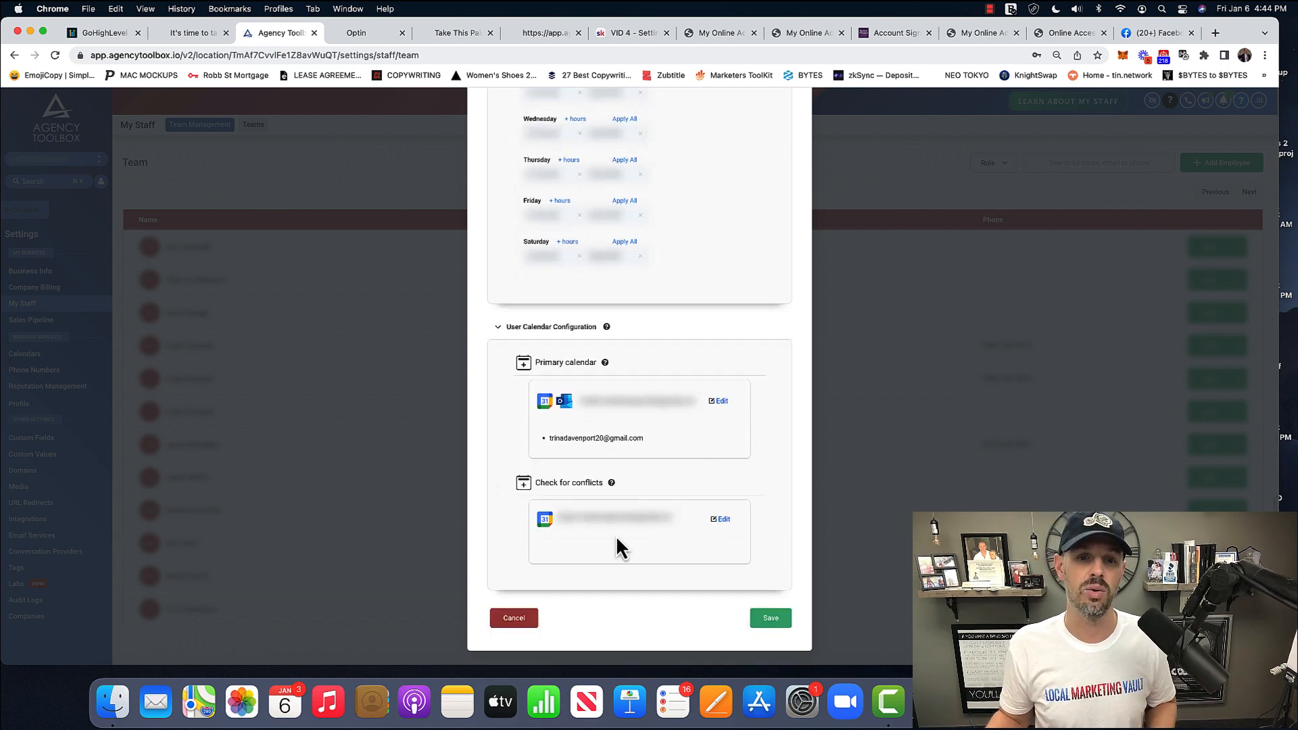
scroll(749, 425, up, 10)
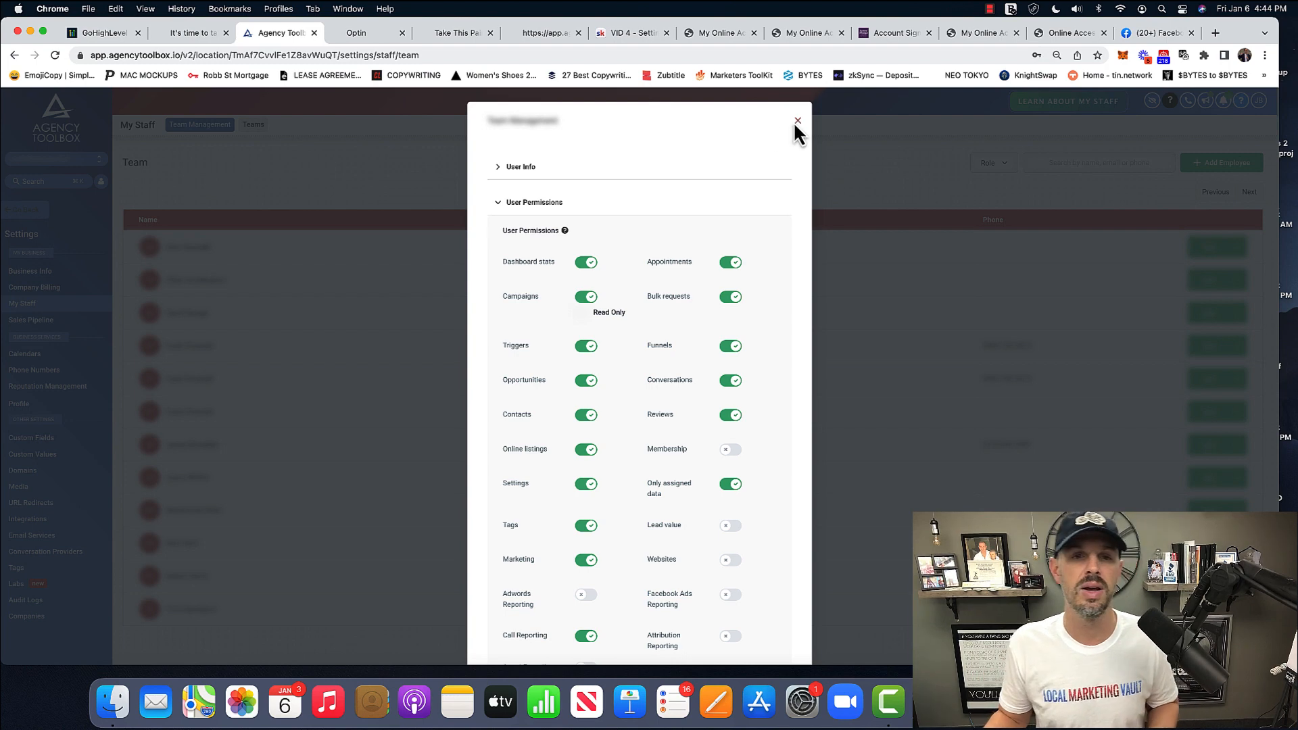
Step through the Sales Pipeline and Calendars settings to the Phone Numbers page with its 14 numbers.
click(797, 121)
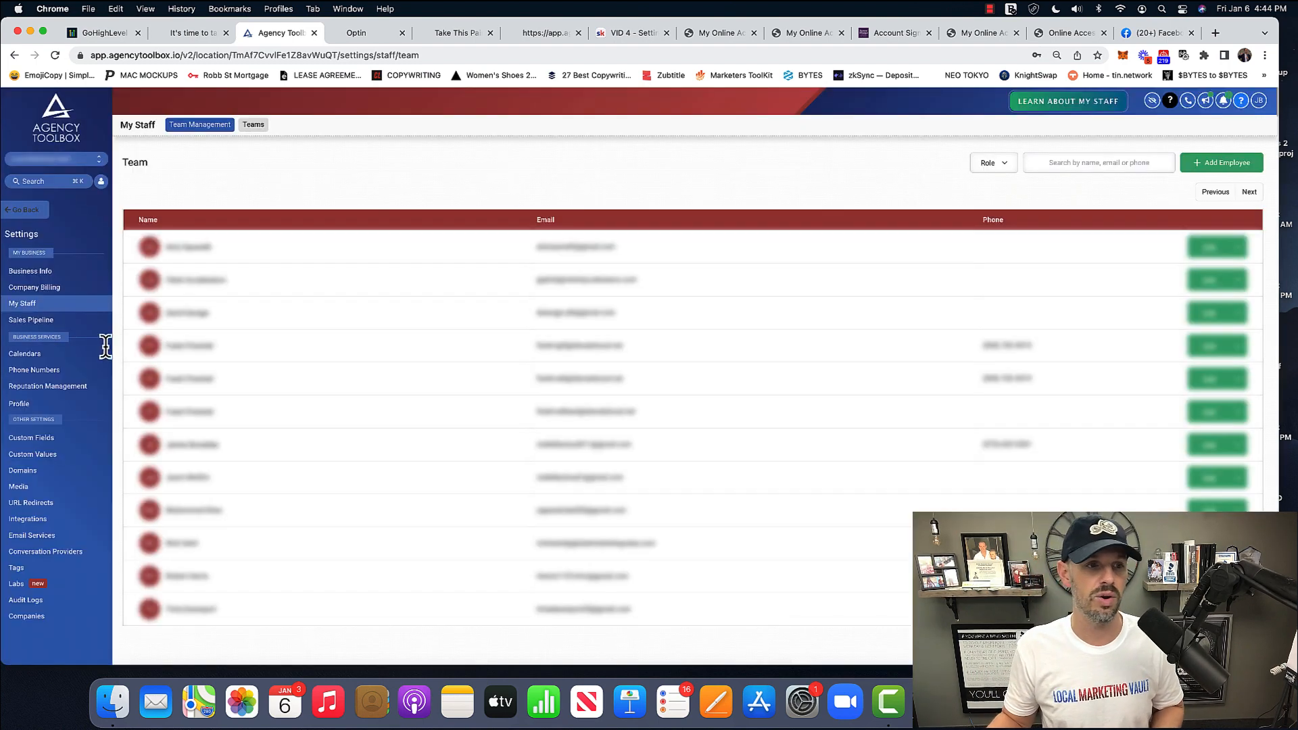
click(31, 320)
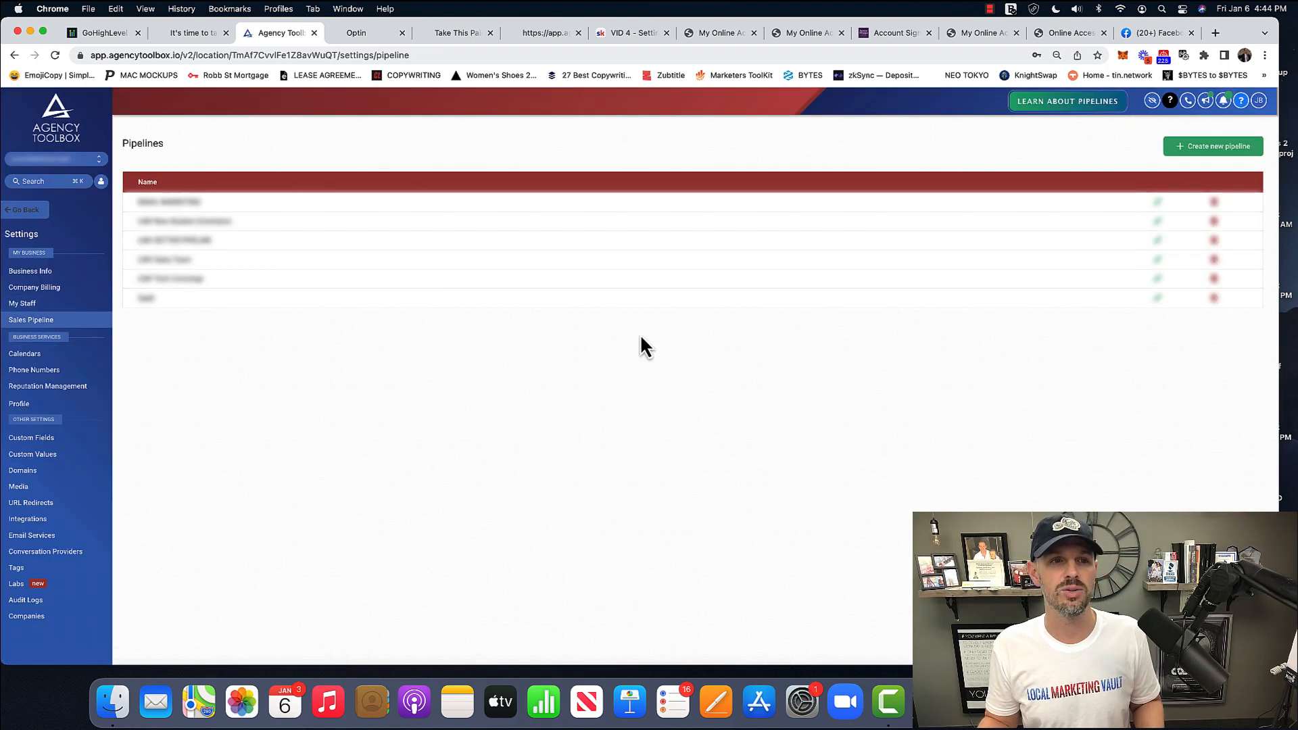
click(24, 353)
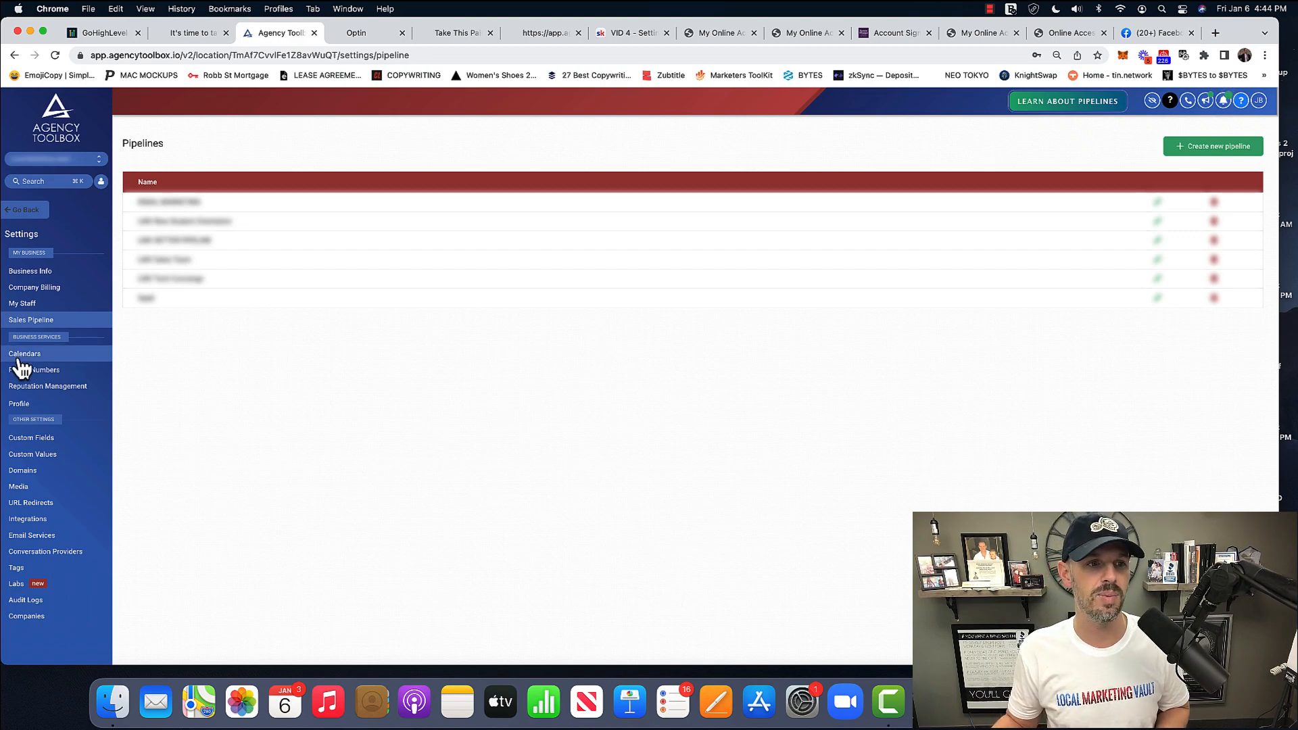
click(33, 370)
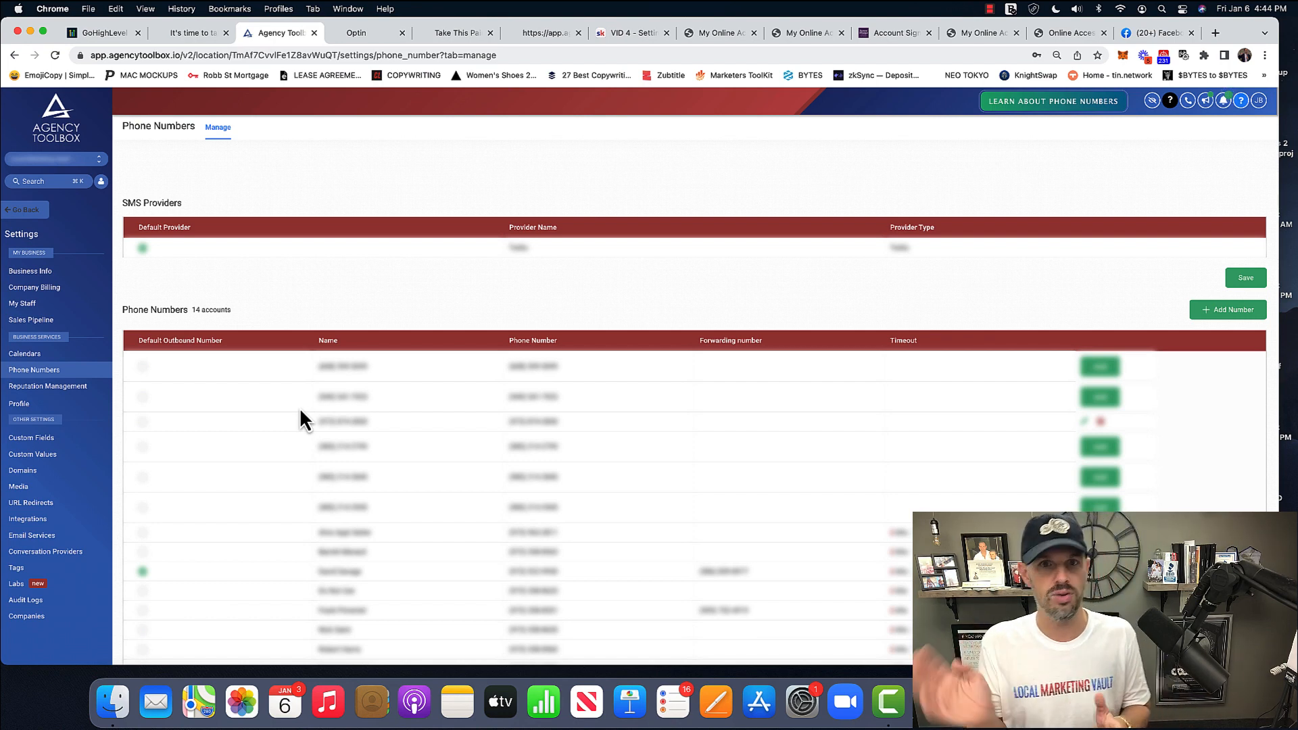
View the Reputation Management settings with the review link and request behaviour options.
click(48, 386)
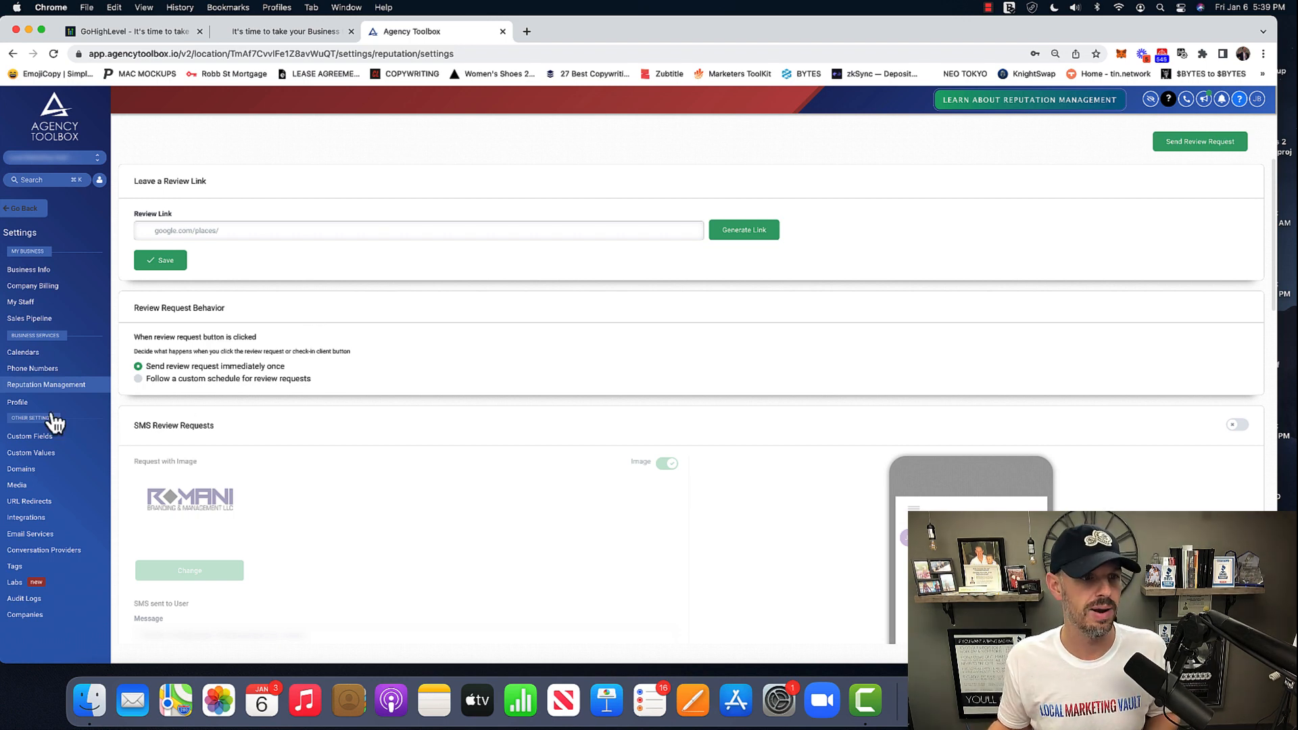
Review the personal Profile, then show Custom Fields with the 153 fields' details unblurred.
click(19, 402)
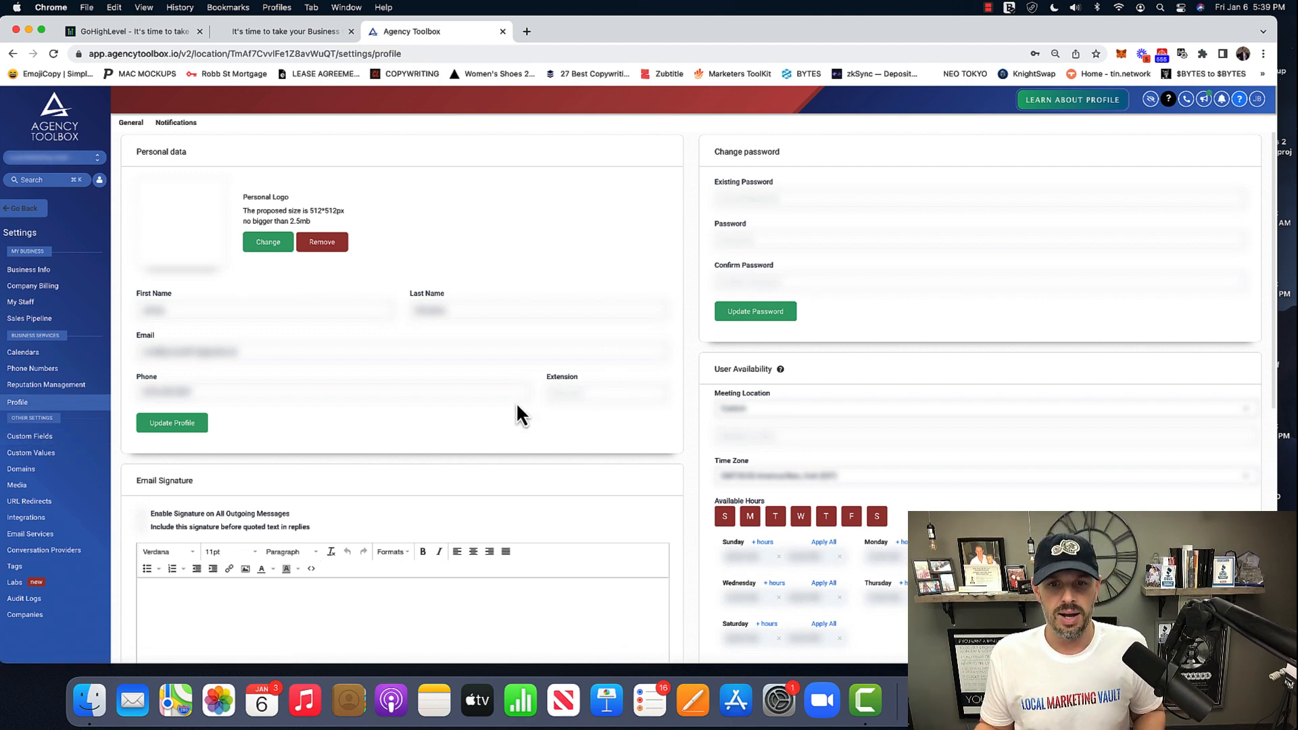
scroll(625, 479, down, 3)
scroll(626, 480, down, 3)
scroll(625, 479, down, 2)
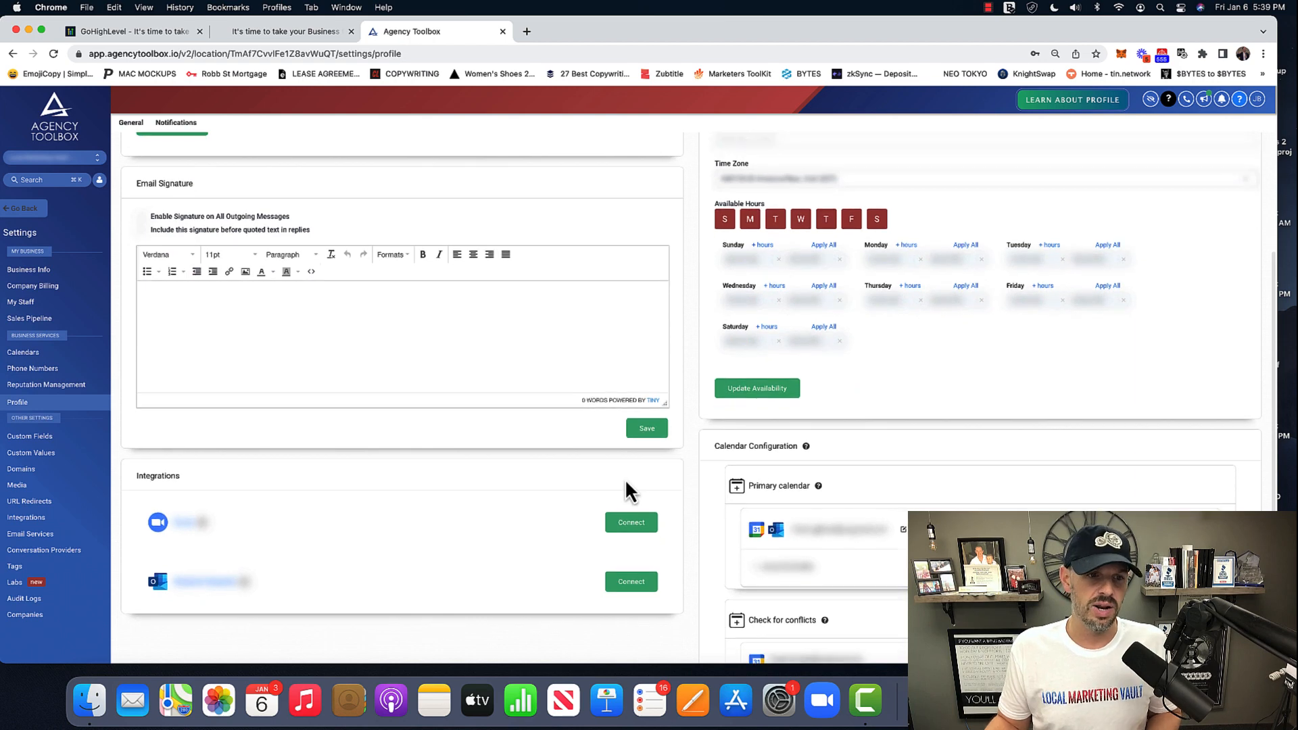
scroll(625, 480, up, 8)
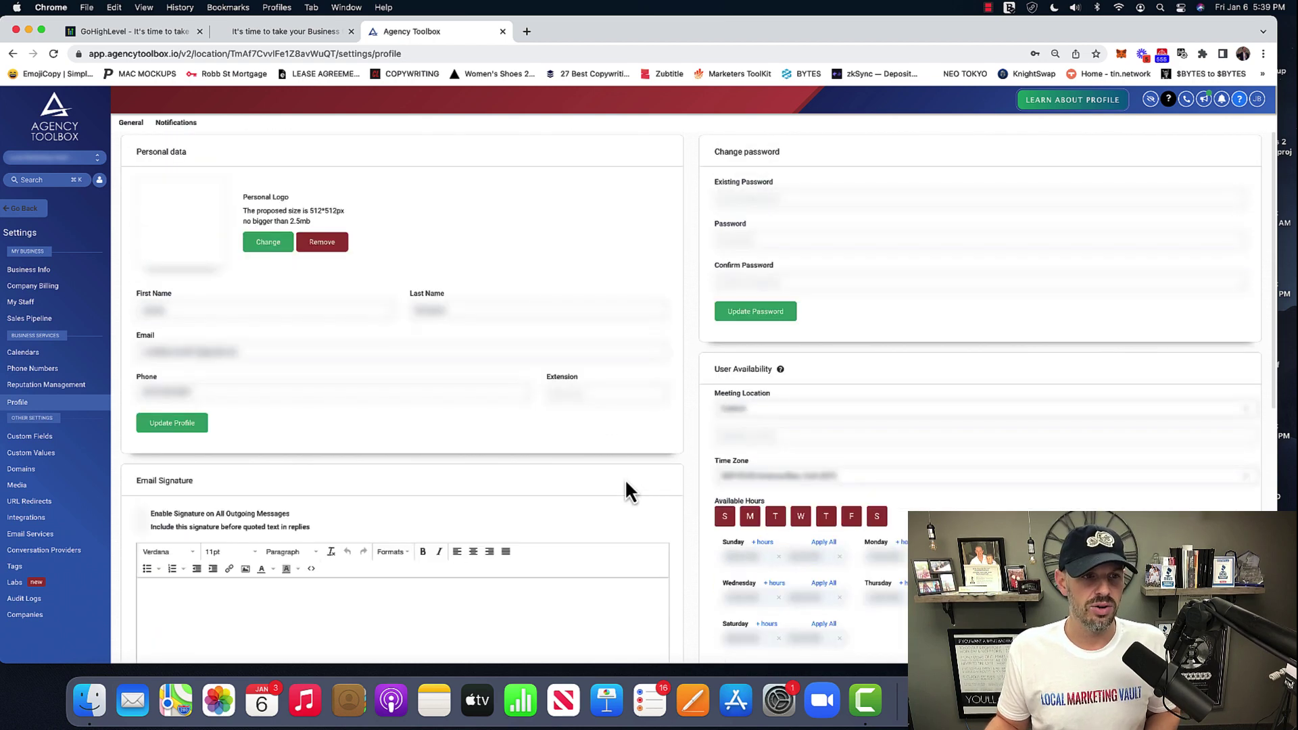
click(31, 436)
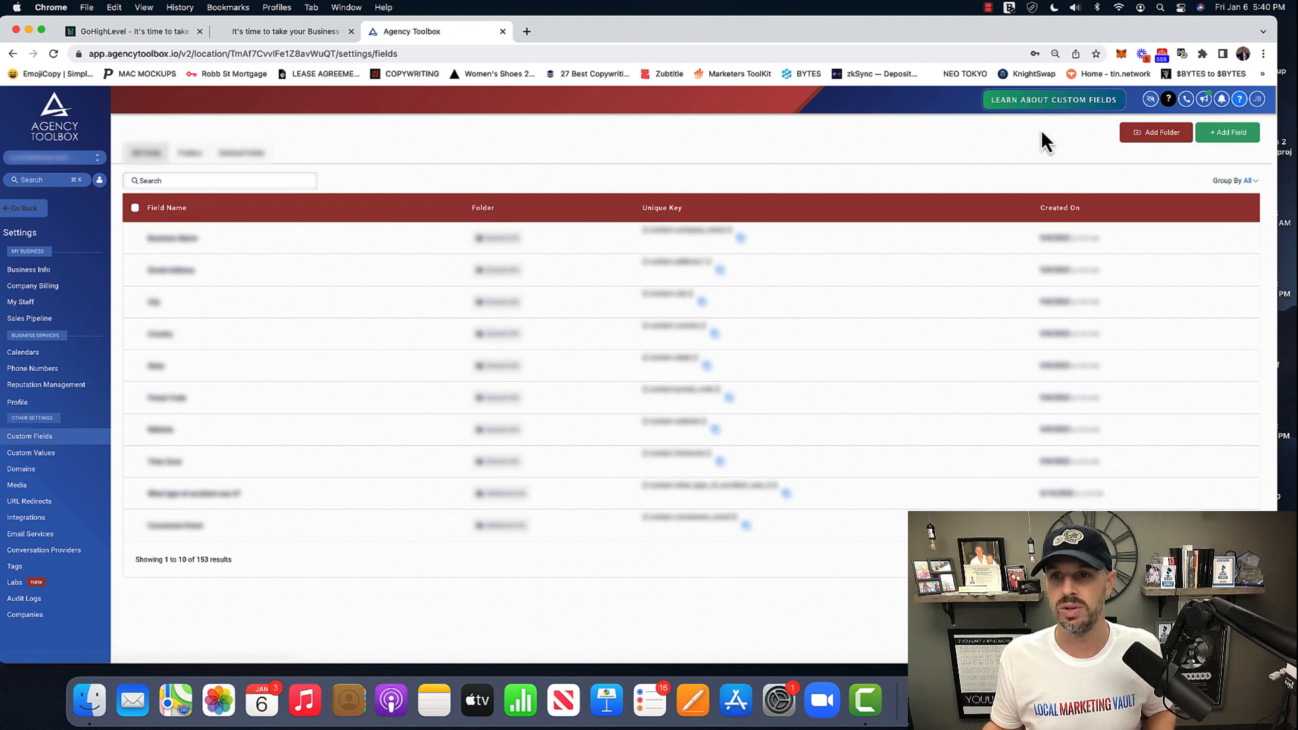
click(1151, 99)
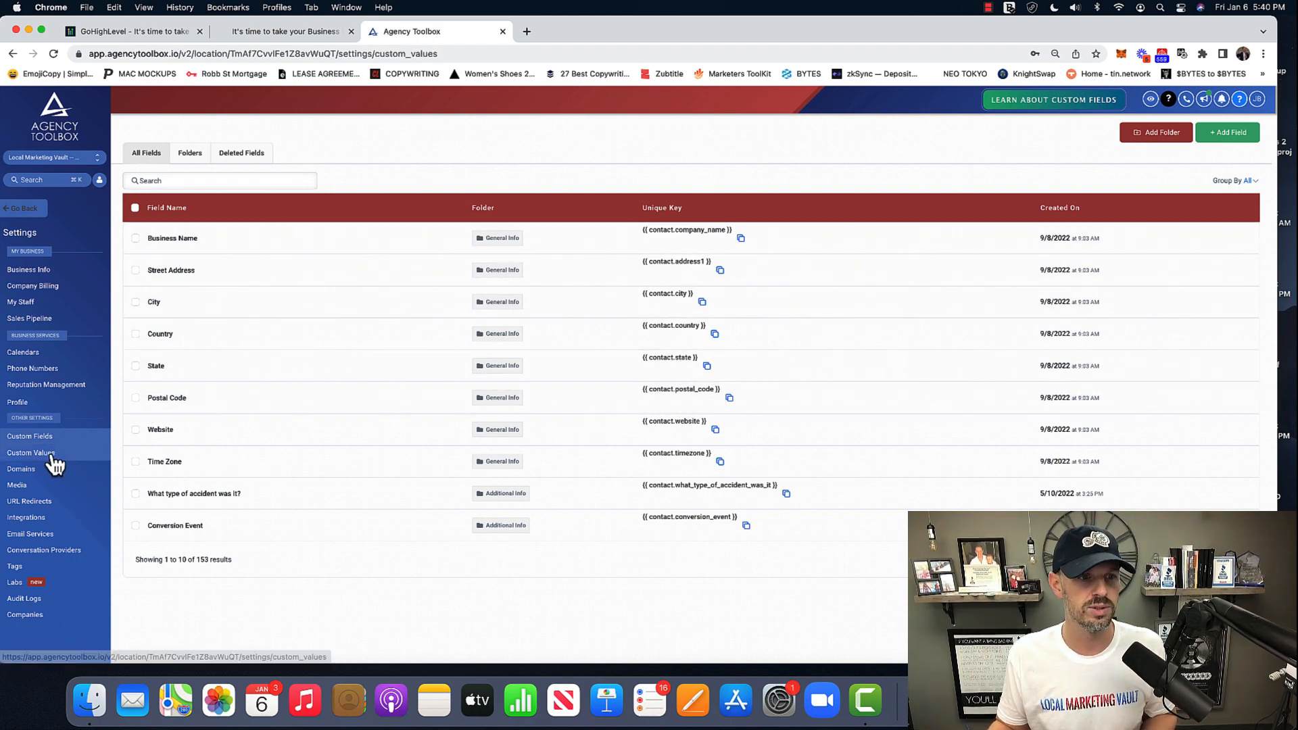
Review the Custom Values table, then show the Domains connected to the account.
click(30, 453)
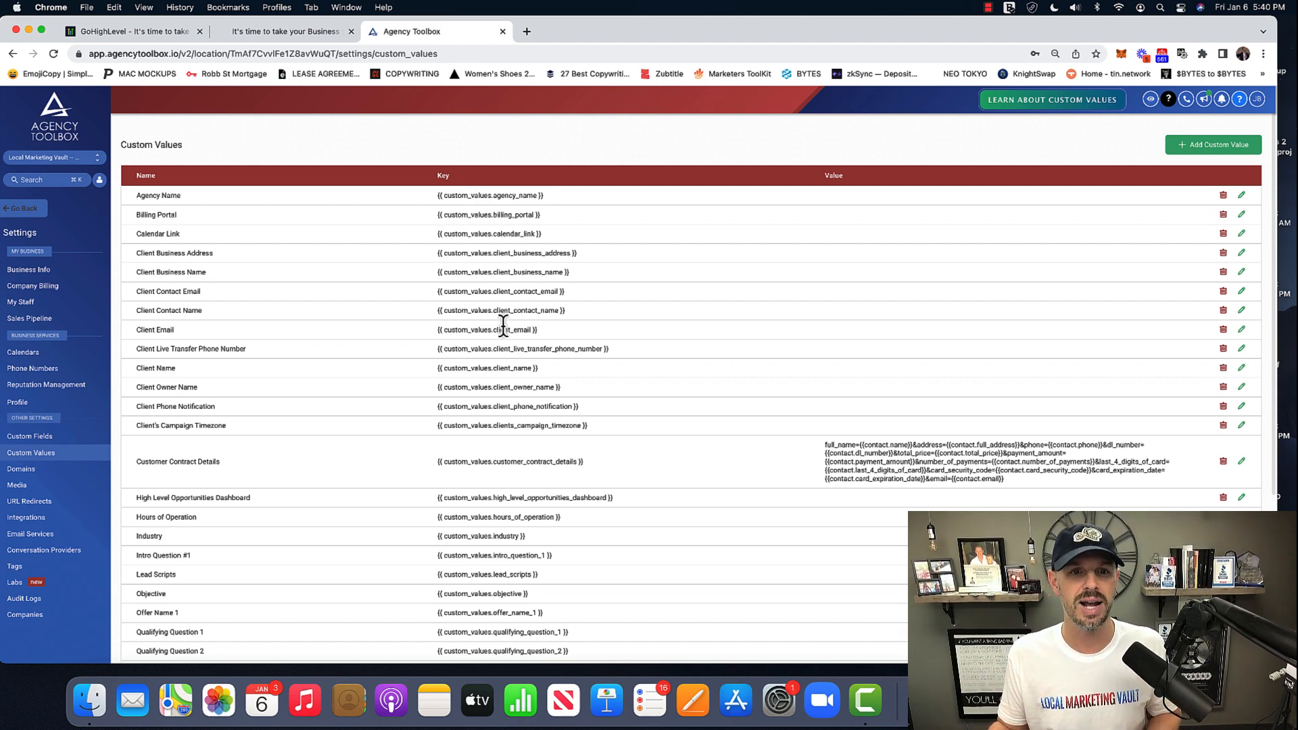
click(22, 469)
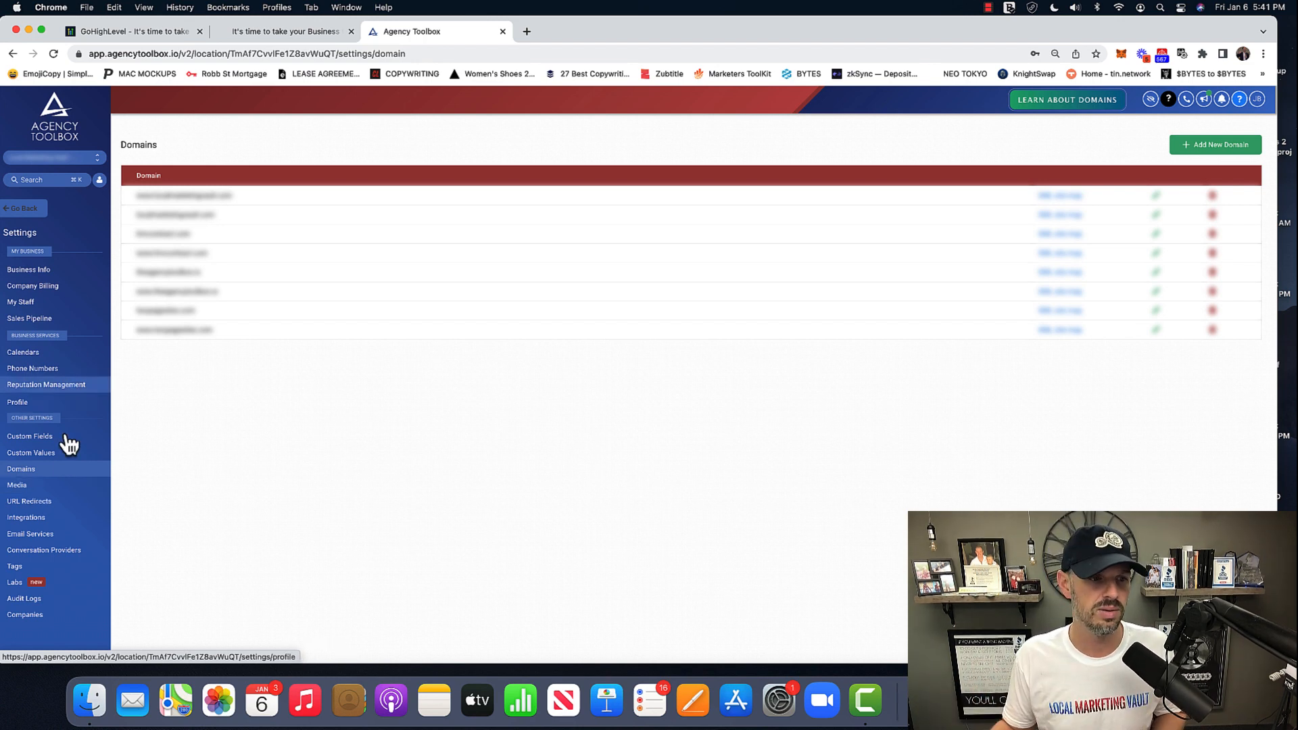
Review Media and URL Redirects, then show Integrations with Google, Facebook, TikTok and other services.
click(20, 485)
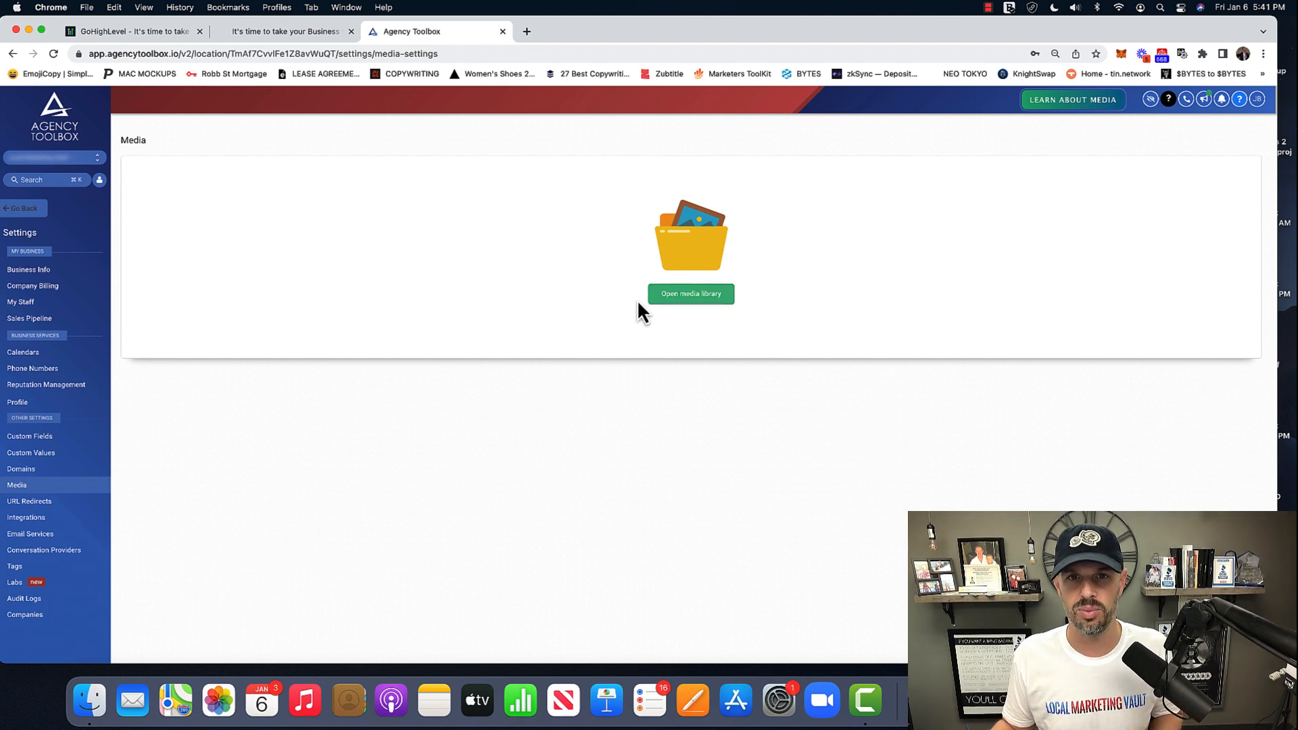
click(31, 501)
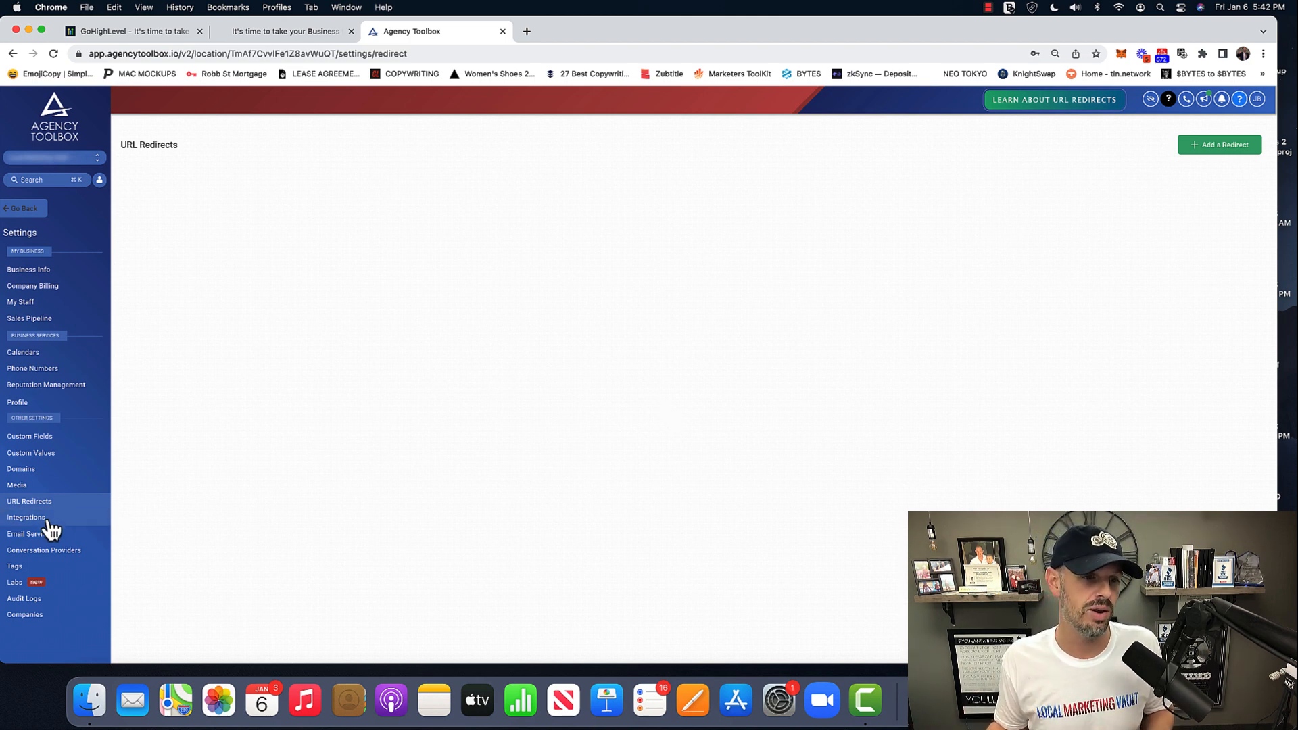
click(26, 517)
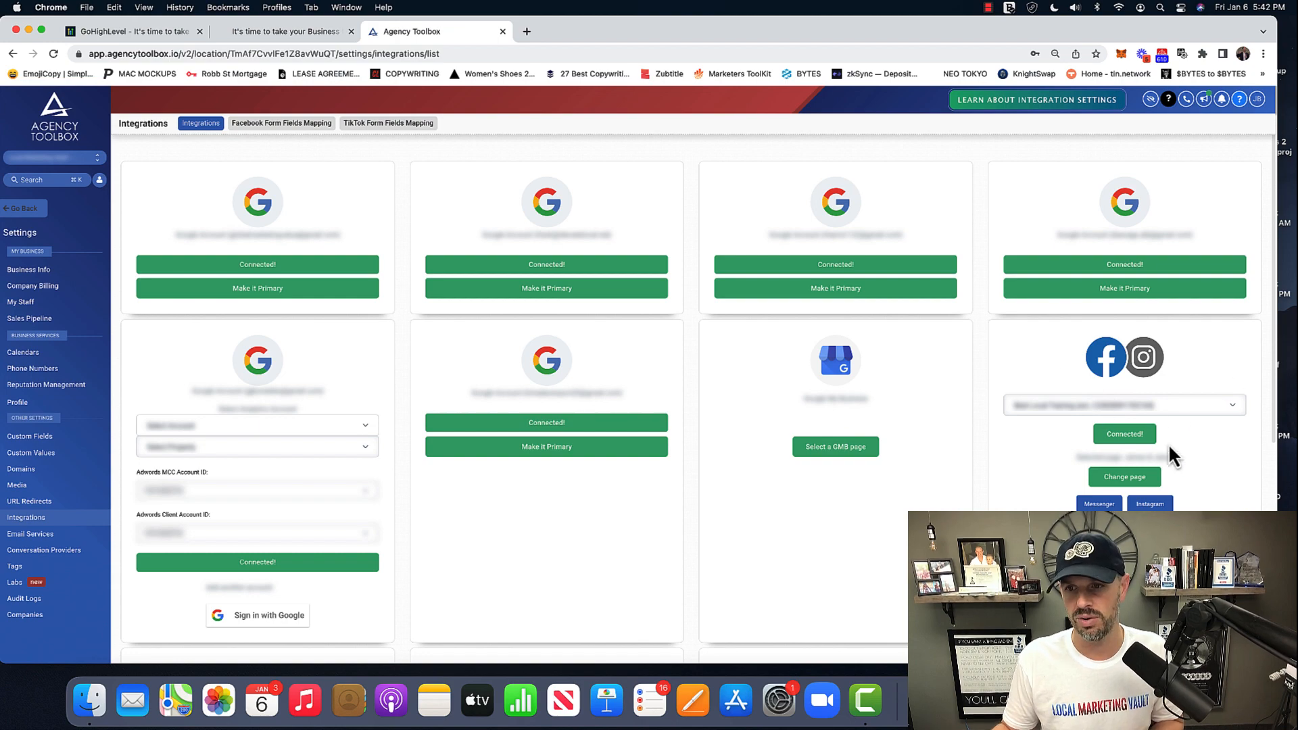
scroll(530, 531, down, 5)
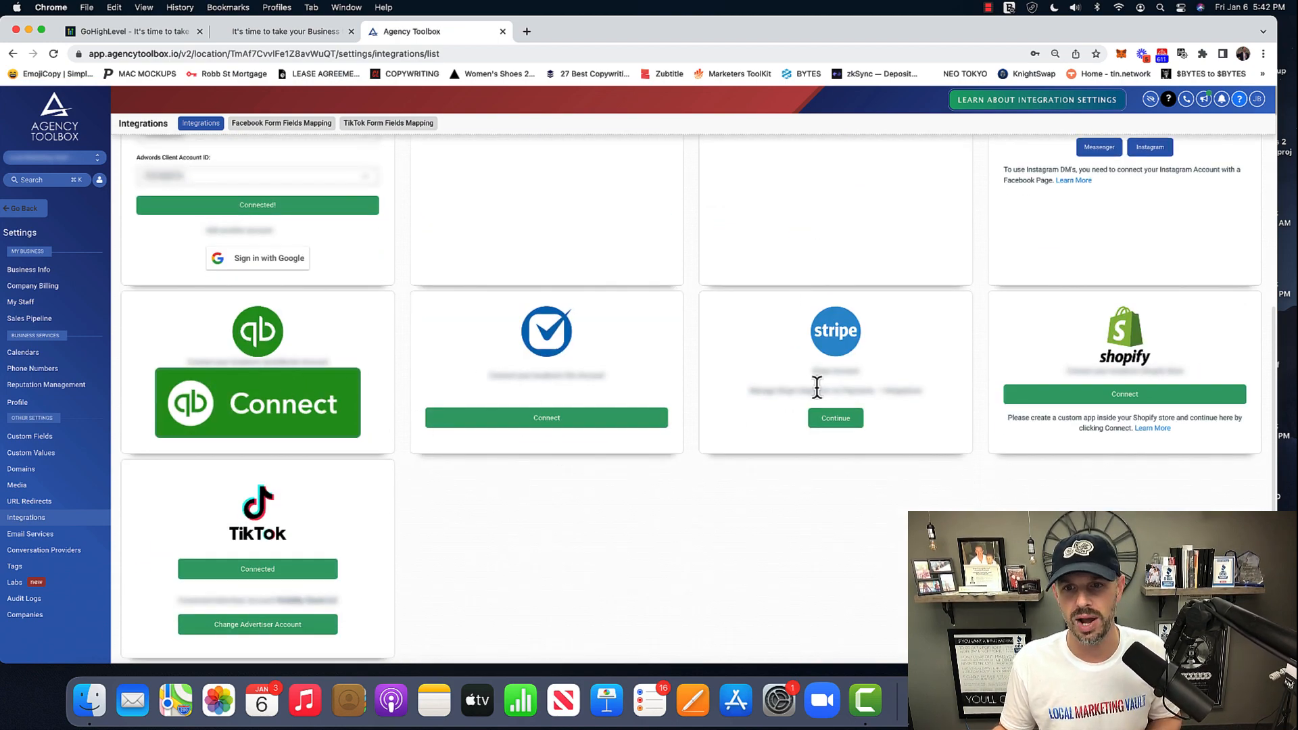
In Email Services, start adding a Gmail SMTP service and cancel without saving it.
click(31, 534)
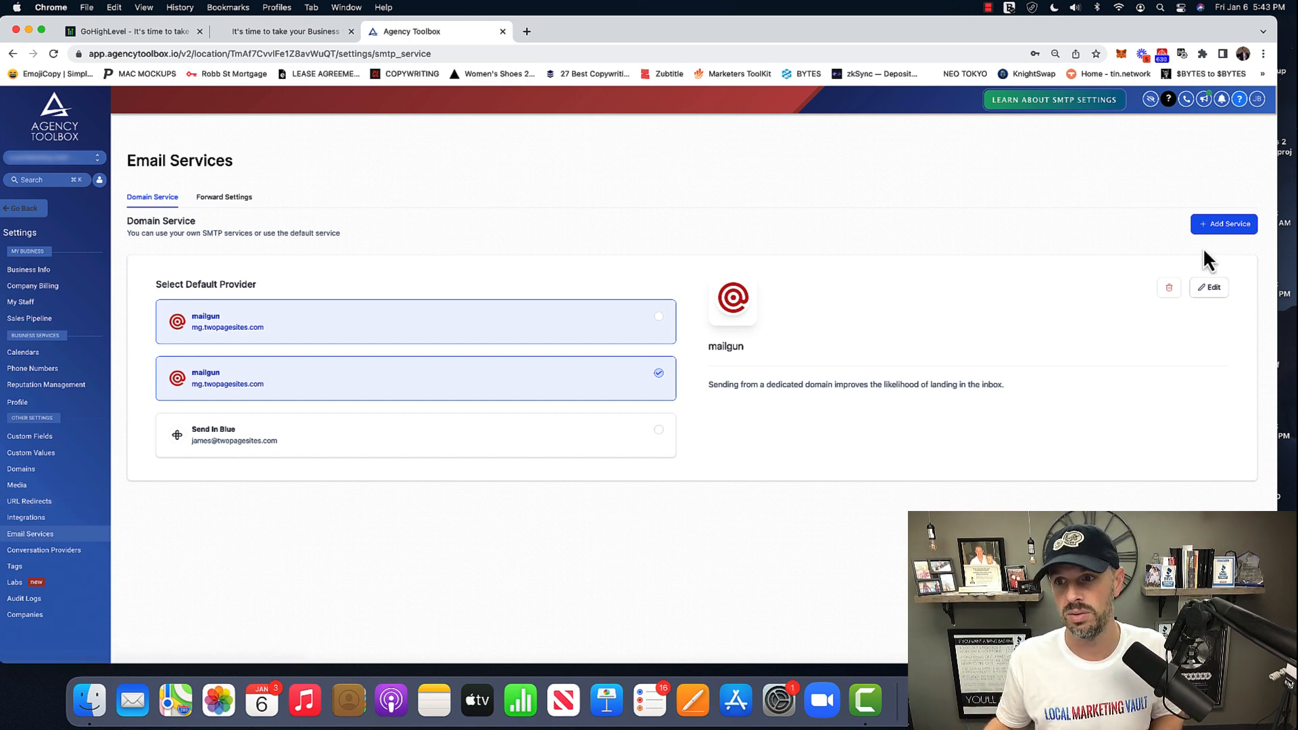
click(1226, 224)
click(690, 420)
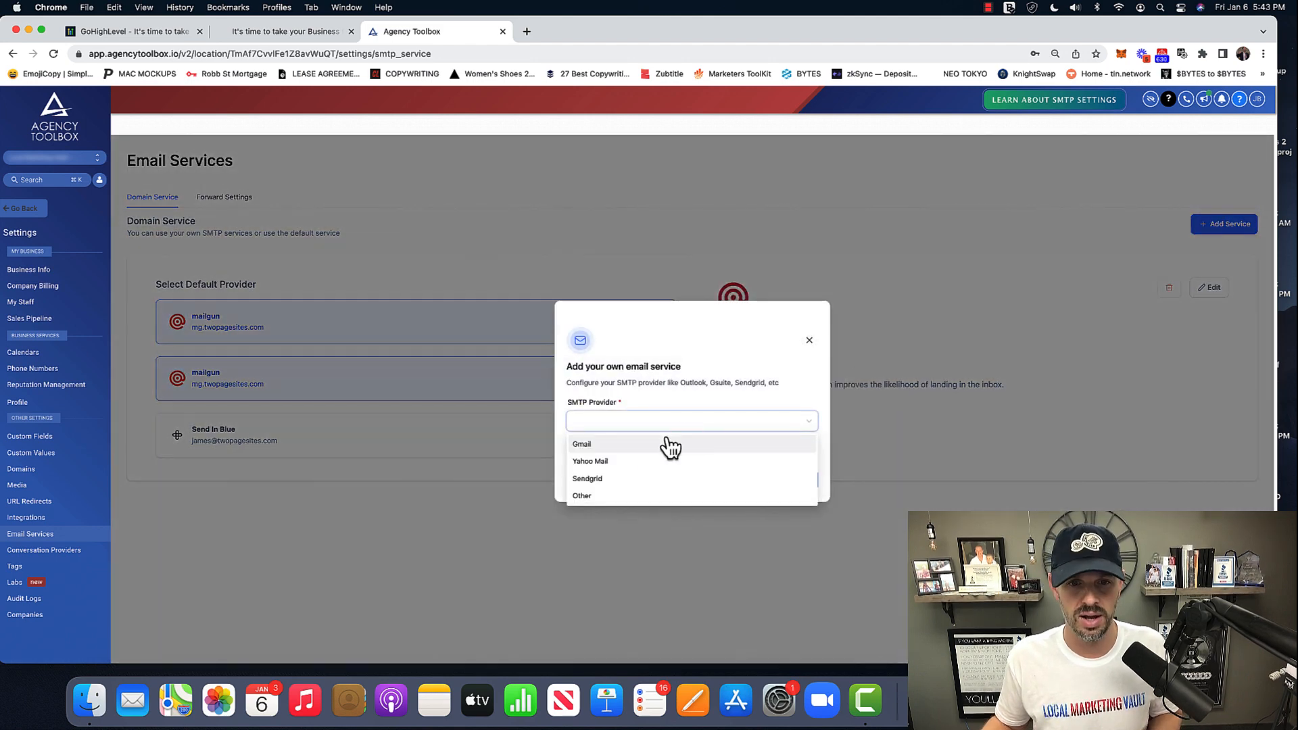
click(593, 445)
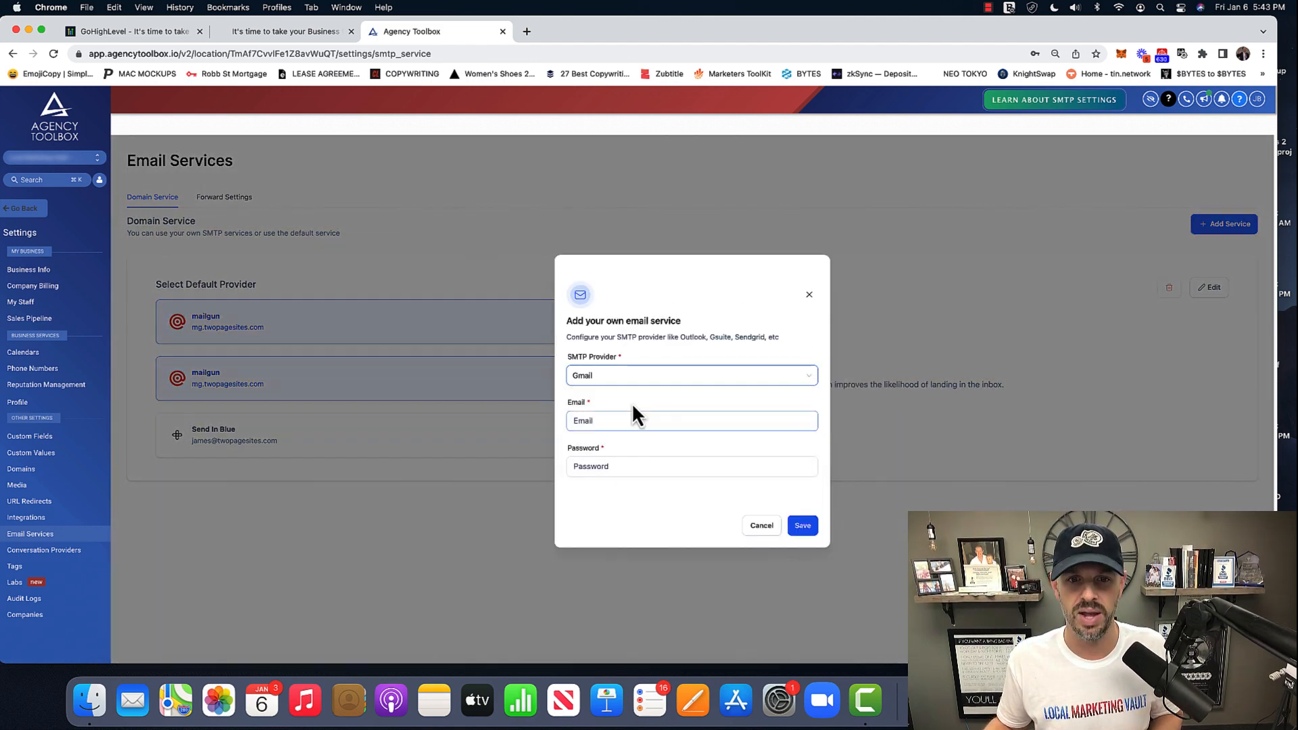
click(620, 420)
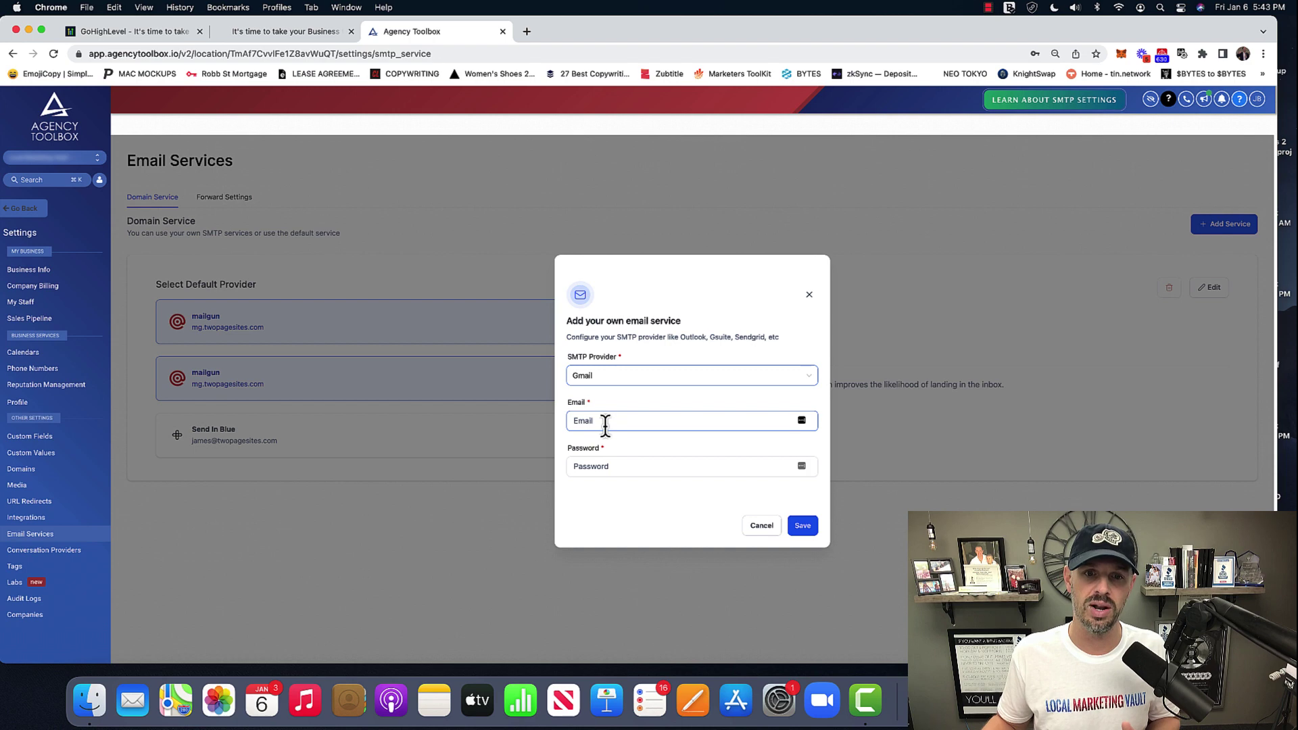
click(619, 466)
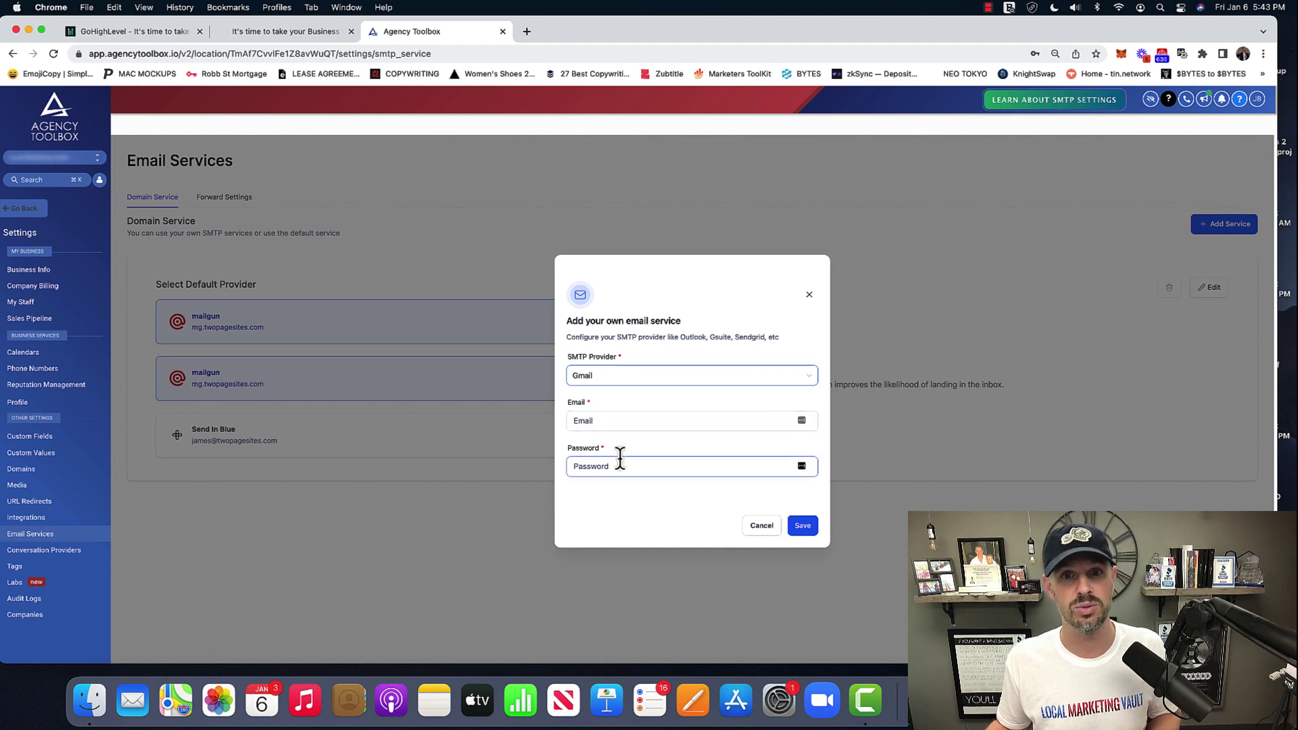
click(762, 526)
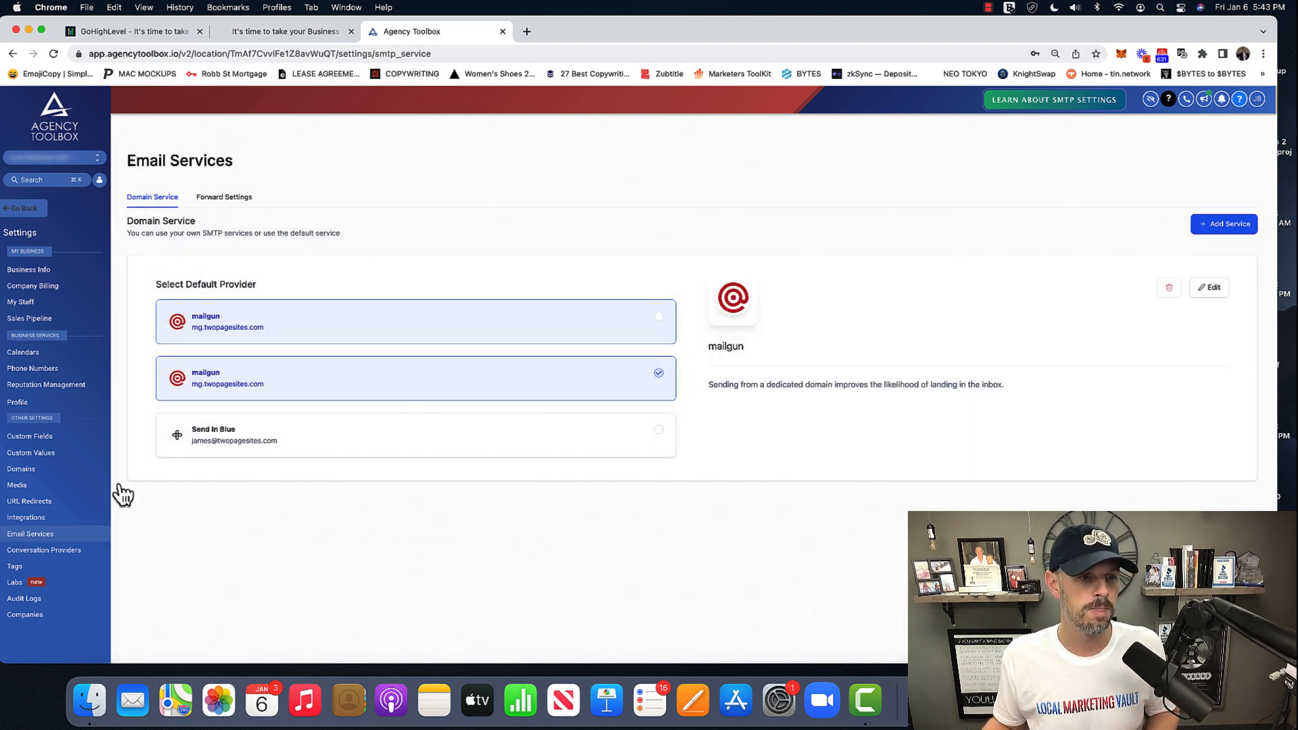
Review Conversation Providers, Tags and Audit Logs, then show the Companies settings.
click(43, 551)
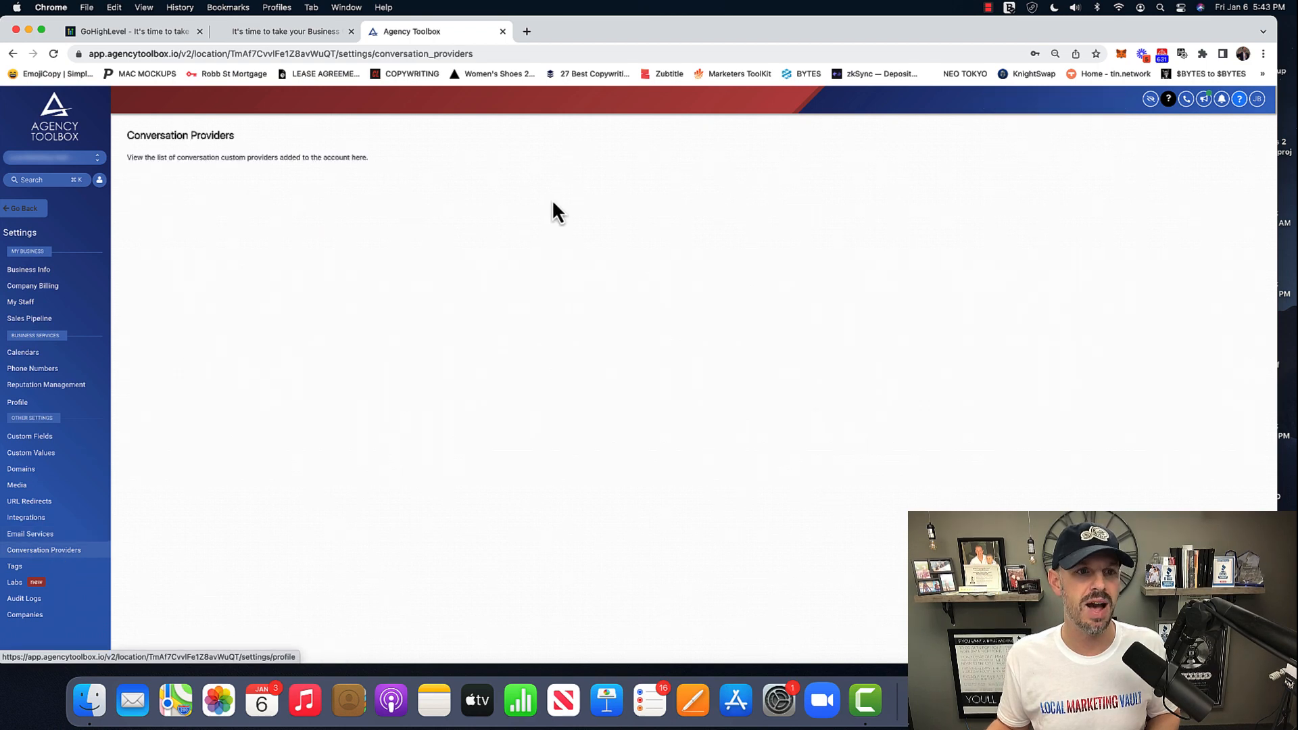
click(15, 566)
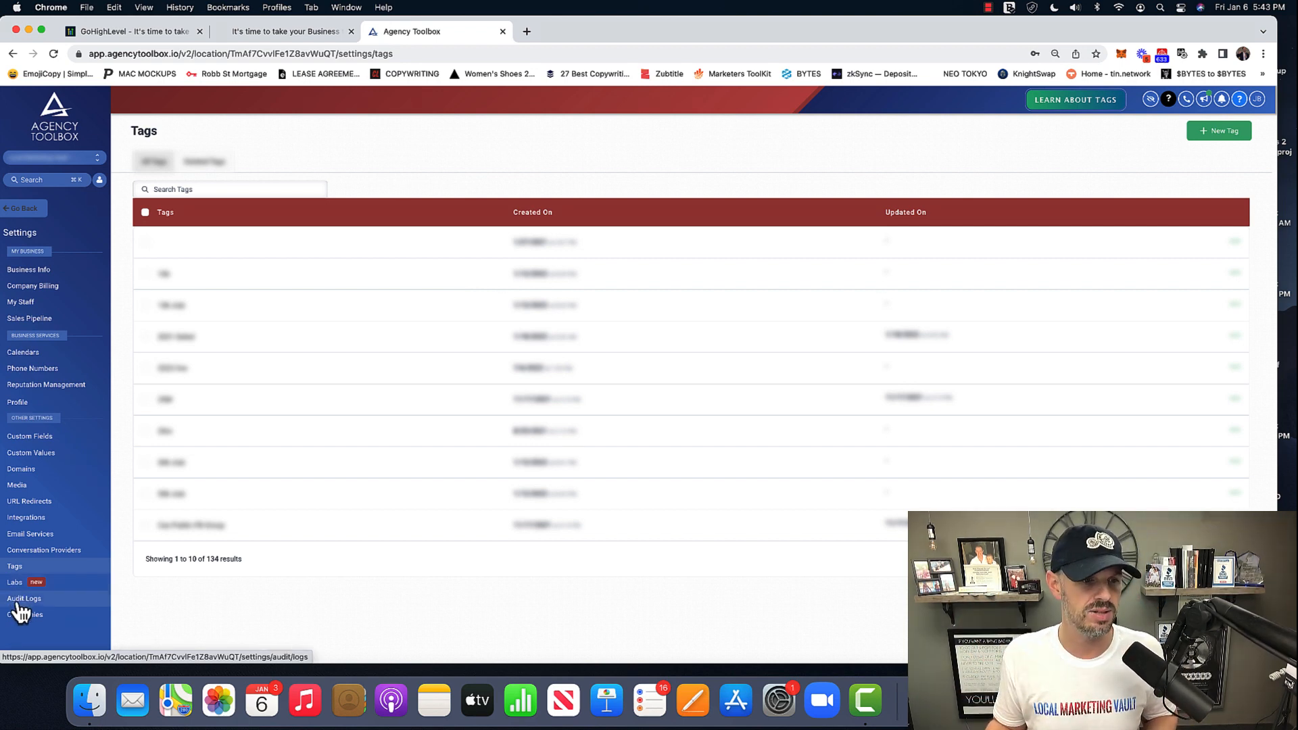
click(23, 599)
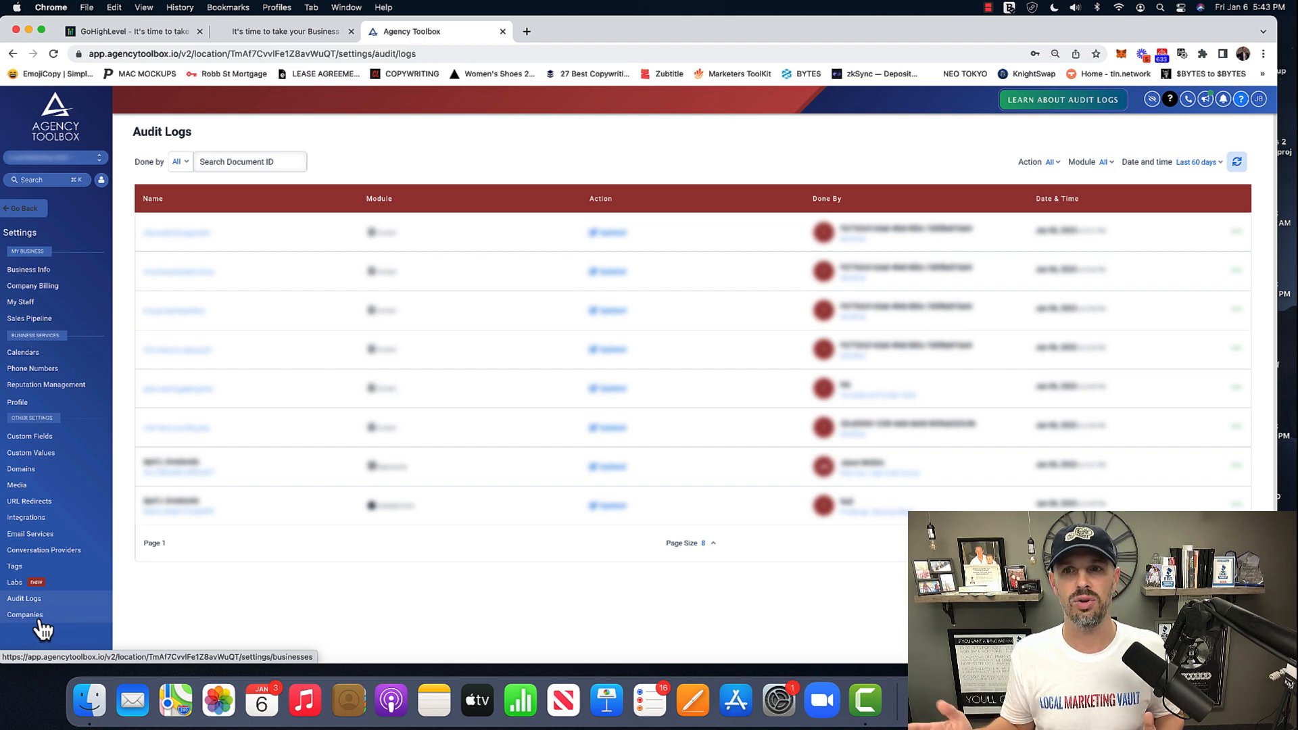
click(26, 615)
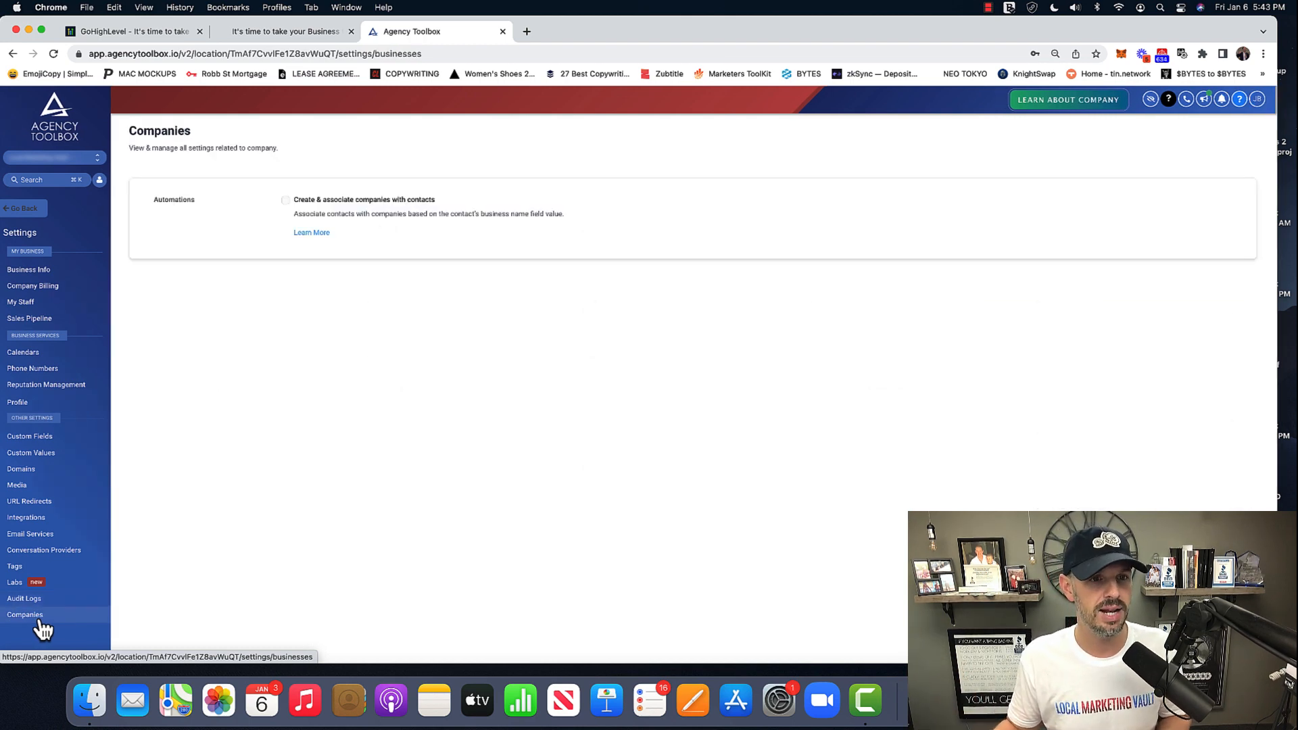
Return from Settings to the sub-account dashboard with opportunities and pipeline value.
click(16, 211)
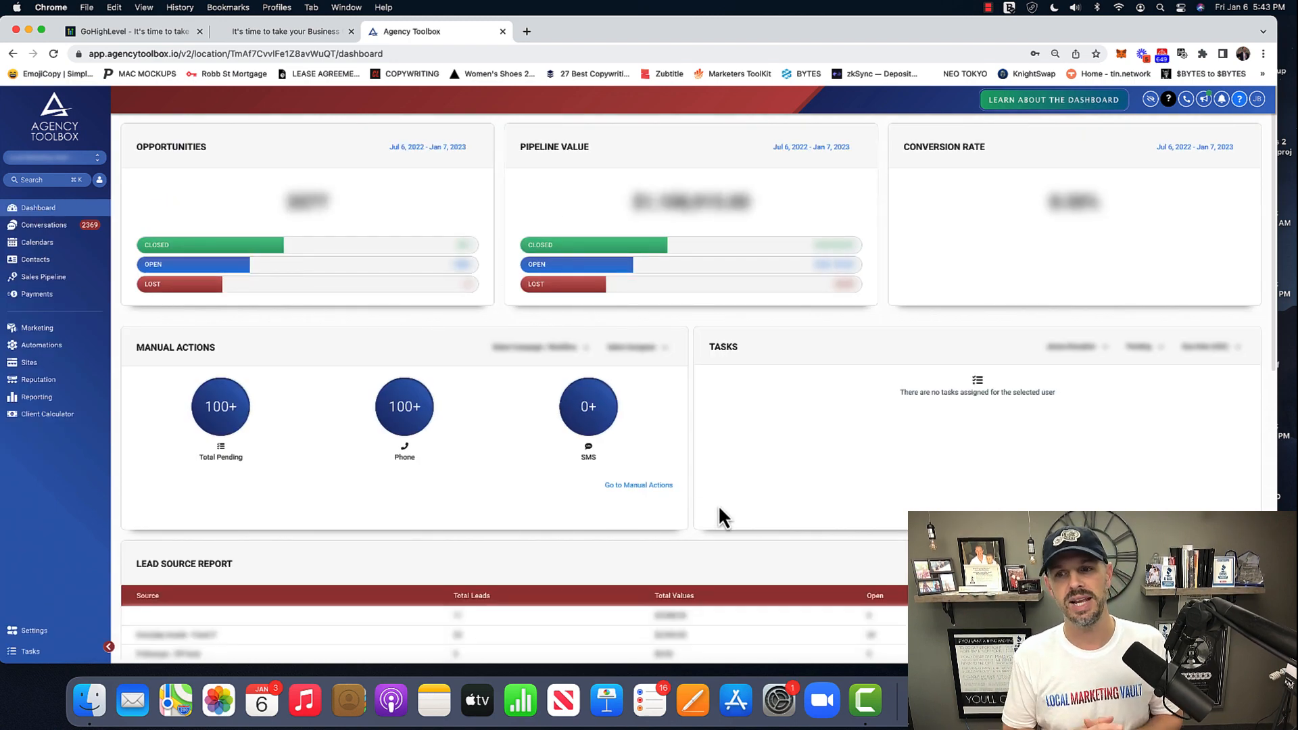